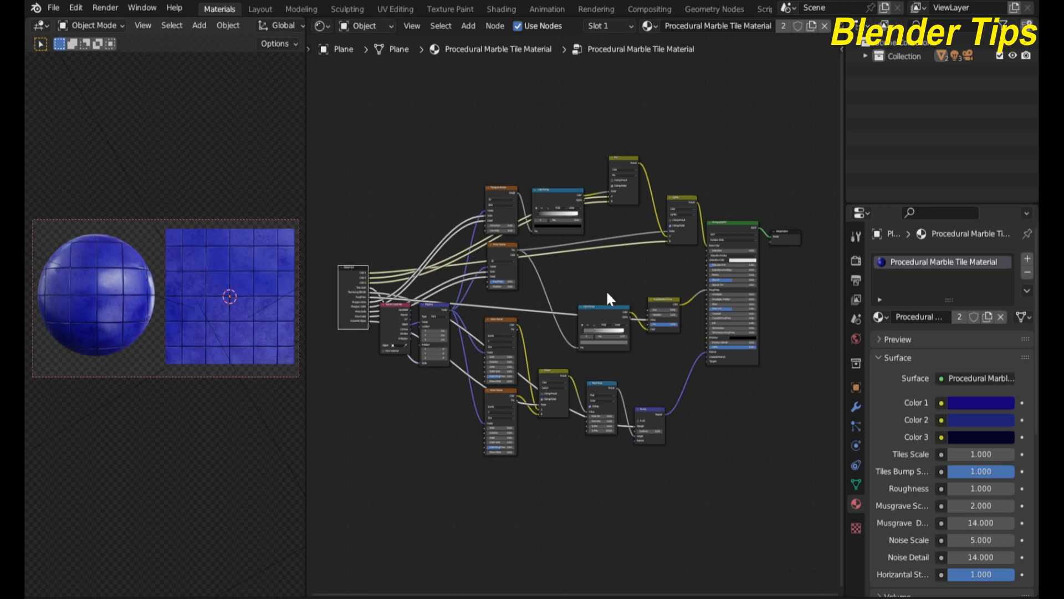
Step: Leave the inside of the node group and frame the Procedural Marble Tile Material group node with its inputs
middle_click_drag(548, 298, 570, 284)
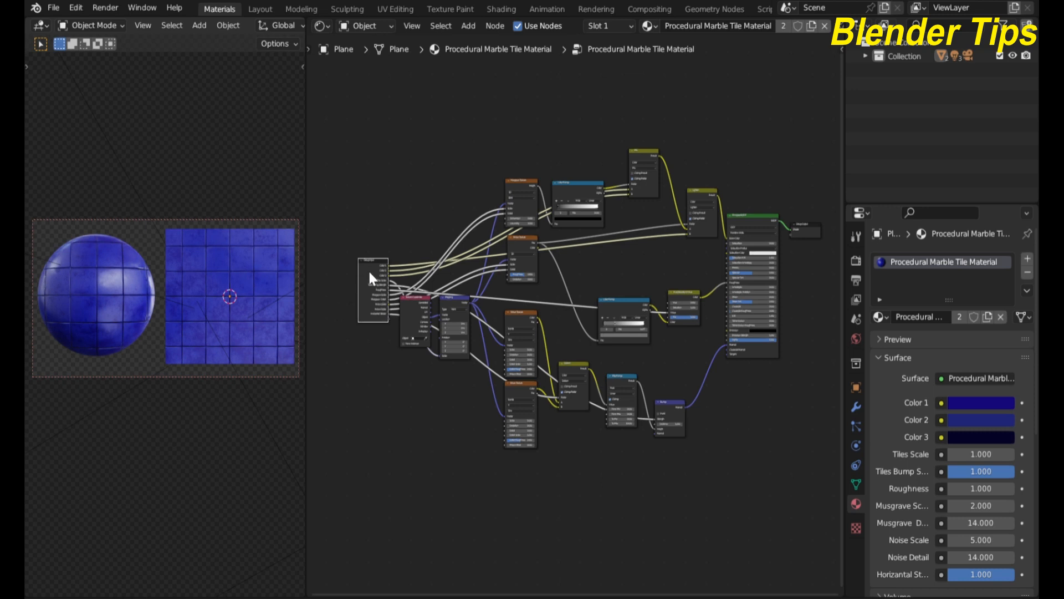
key("Tab")
key("Home")
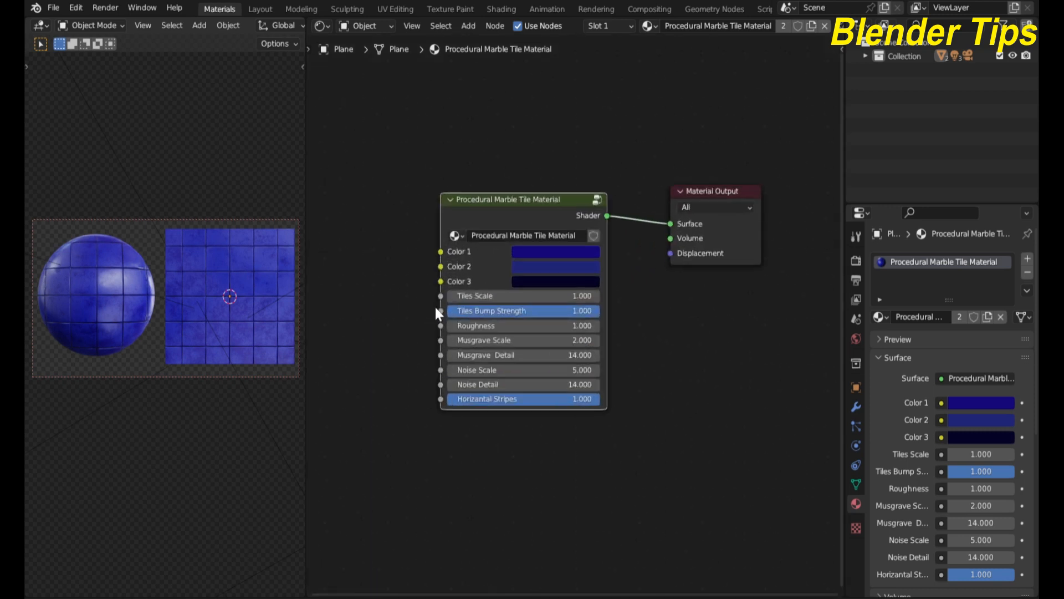
scroll(435, 307, "up", 1)
scroll(703, 328, "up", 1)
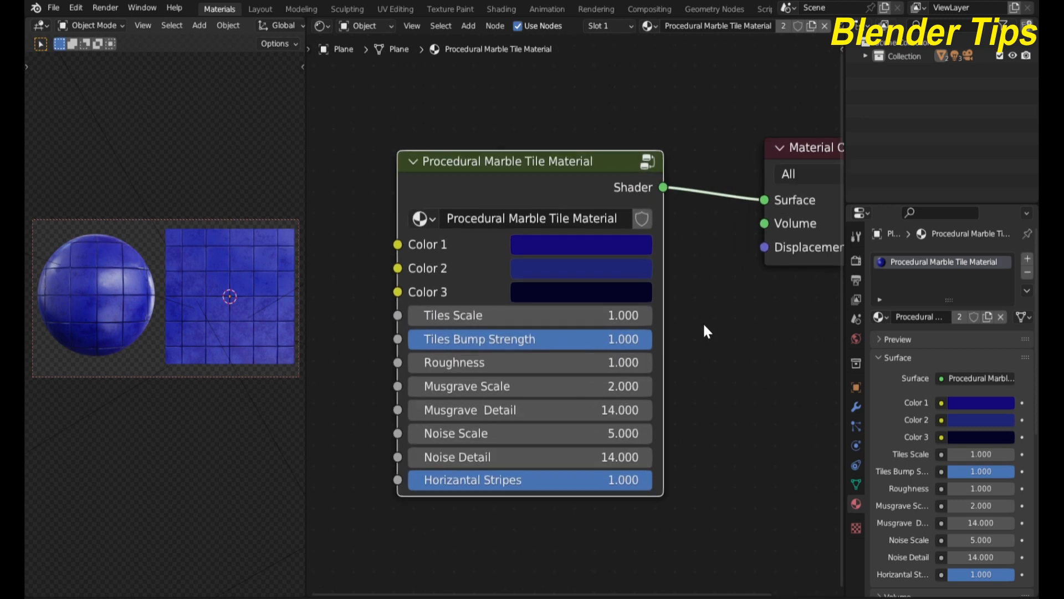
middle_click_drag(703, 328, 710, 302)
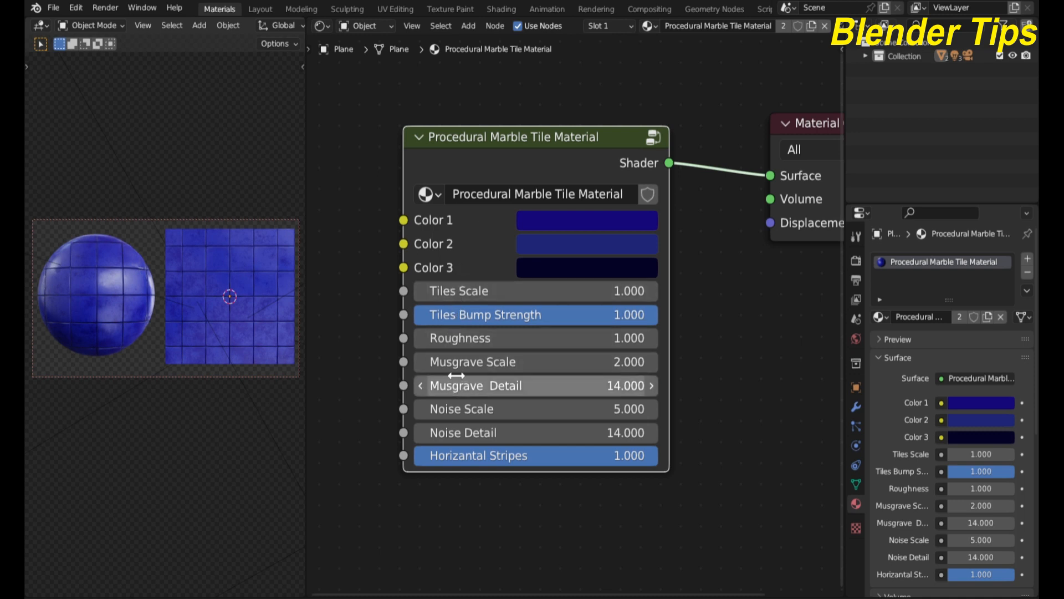
Step: Try green as Color 1 of the marble tile group node, and undo the colour change
left_click(585, 227)
mouse_move(577, 285)
left_mouse_down()
mouse_move(544, 285)
mouse_move(551, 298)
left_mouse_up()
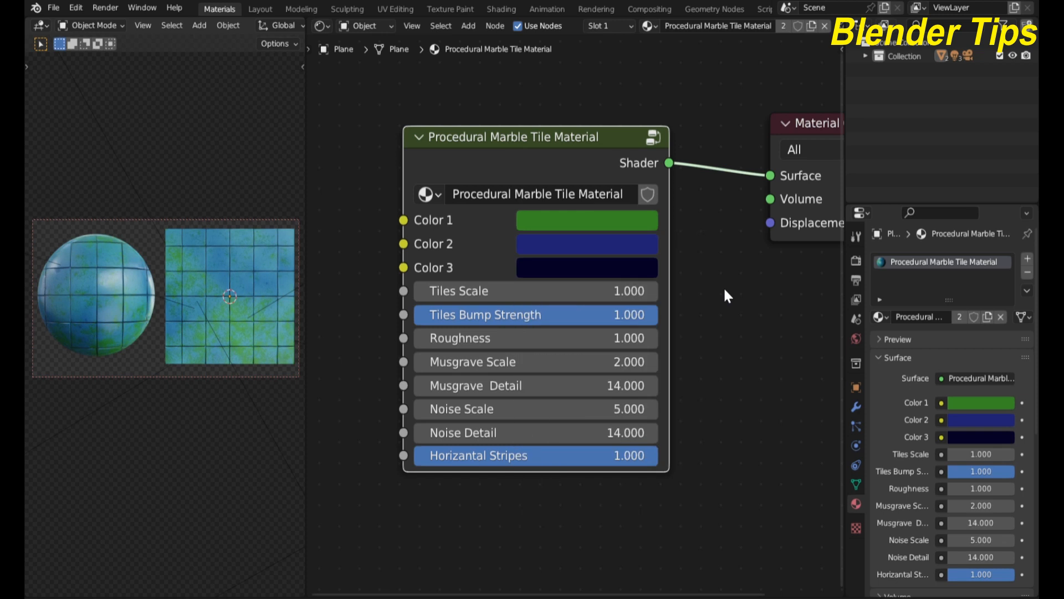
key("ctrl+z")
scroll(589, 250, "up", 1)
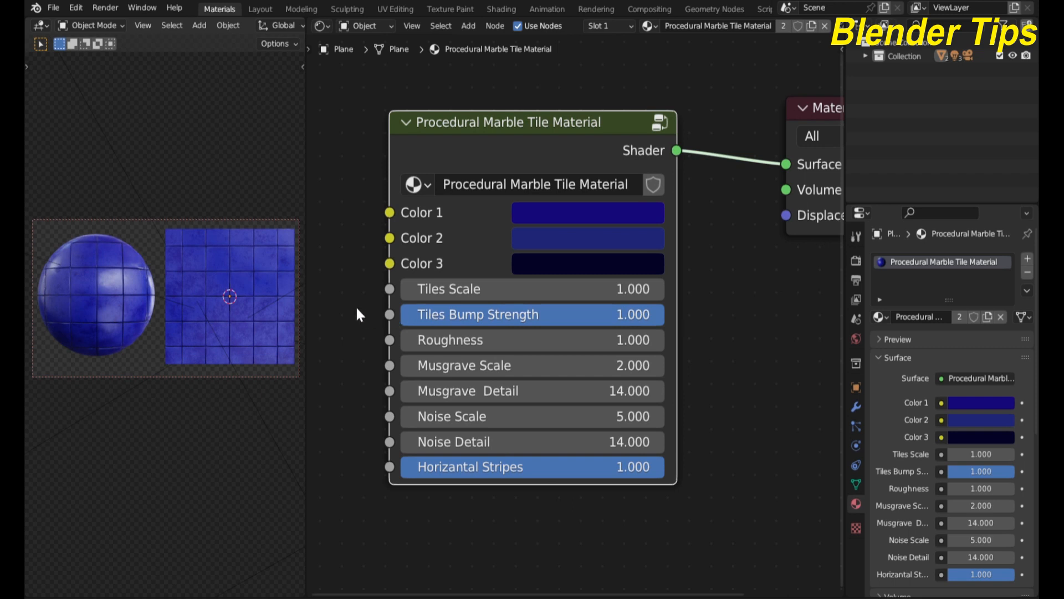
Step: Try a Tiles Scale of 2.600 on the marble tile group node, and undo the change
scroll(271, 288, "up", 2)
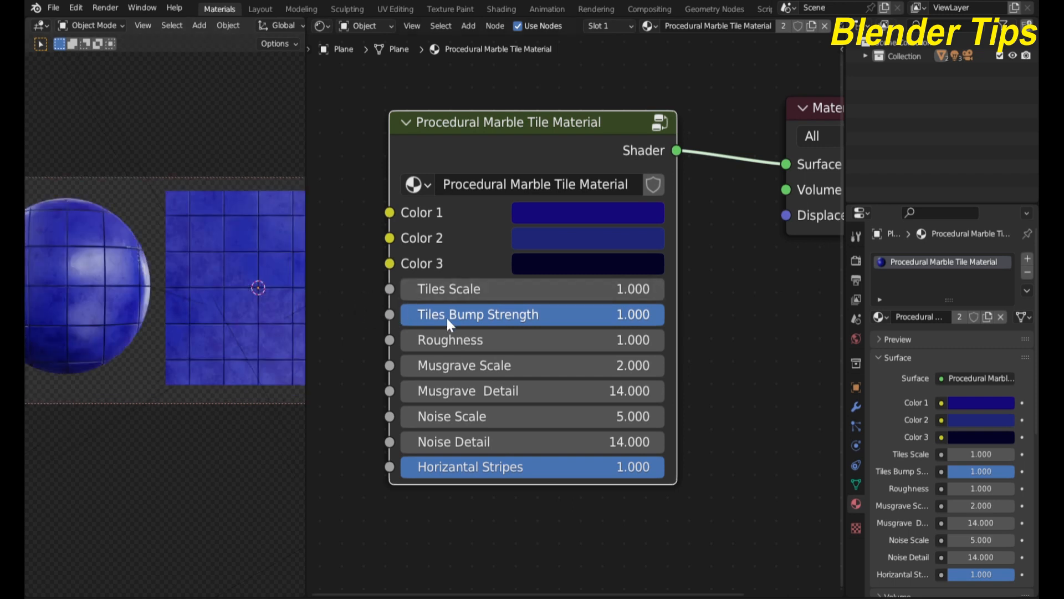
mouse_move(443, 290)
left_mouse_down()
mouse_move(473, 290)
mouse_move(461, 291)
left_mouse_up()
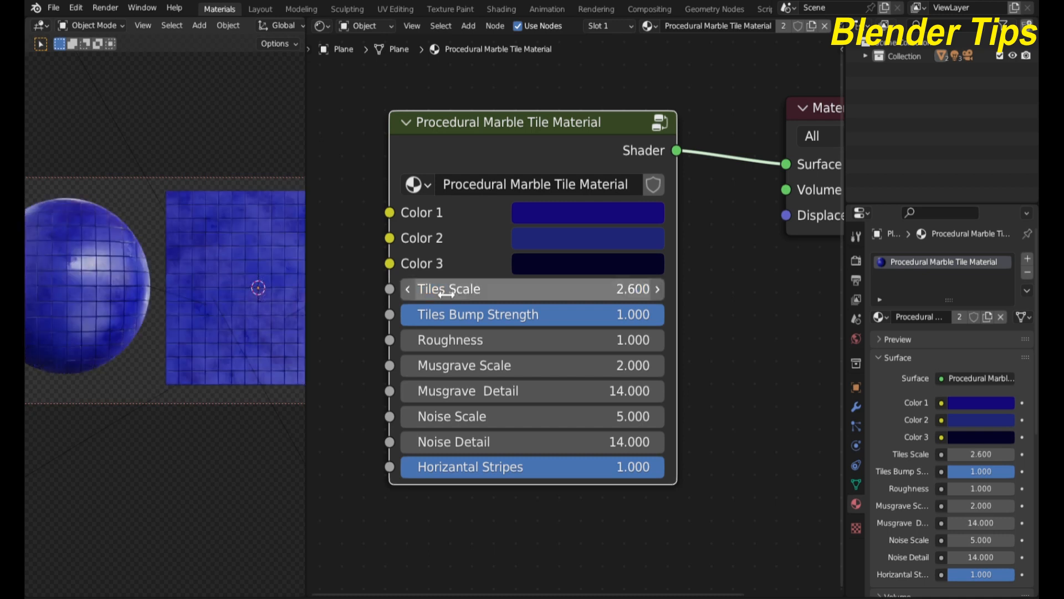
key("ctrl+z")
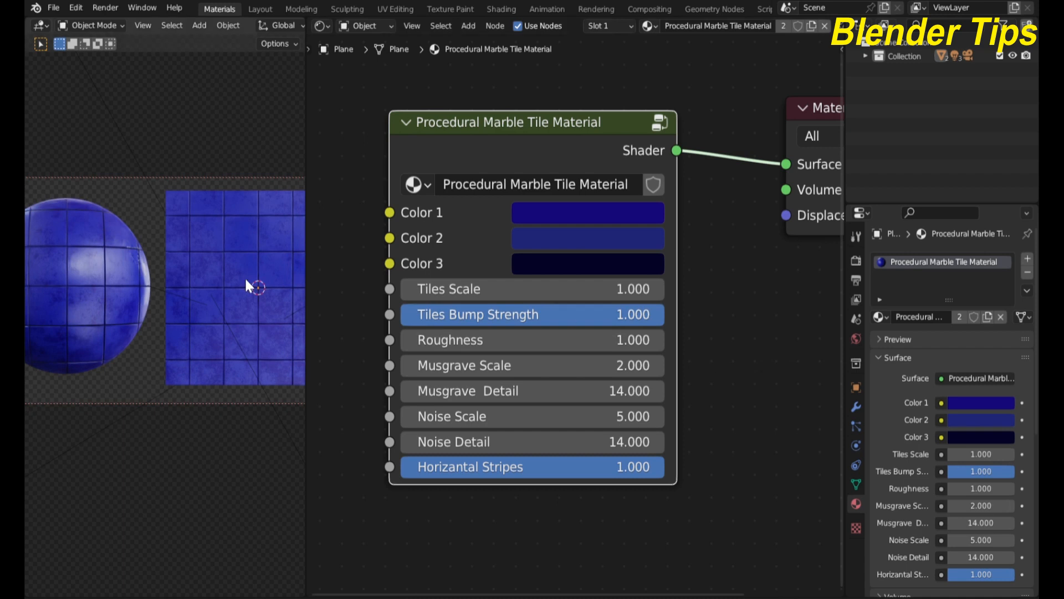
Step: Try a Tiles Bump Strength of 0.000 on the marble tile group node, and undo the change
scroll(239, 266, "up", 2)
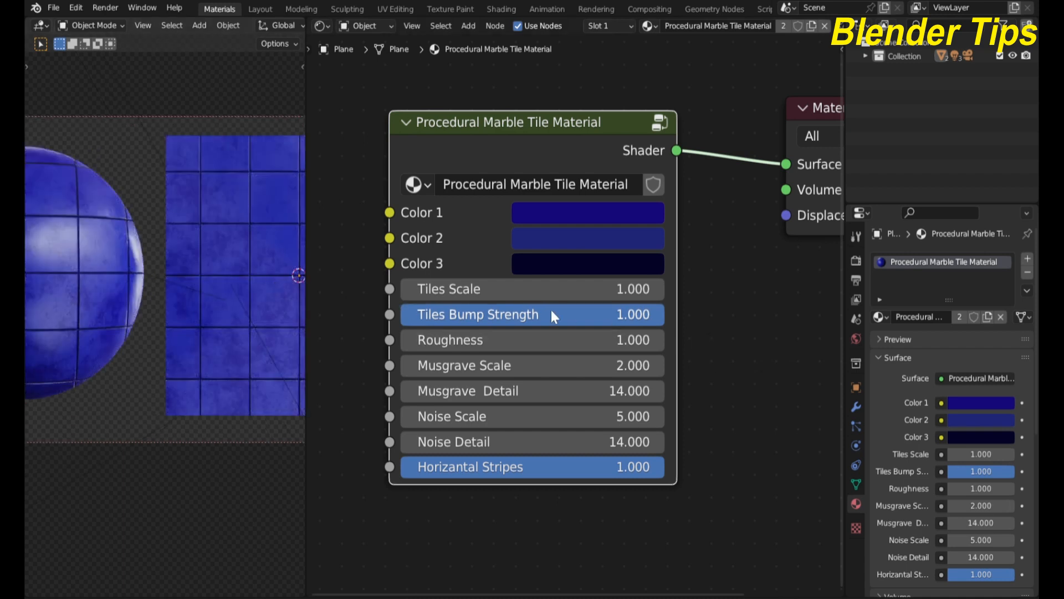
left_click_drag(460, 314, 196, 315)
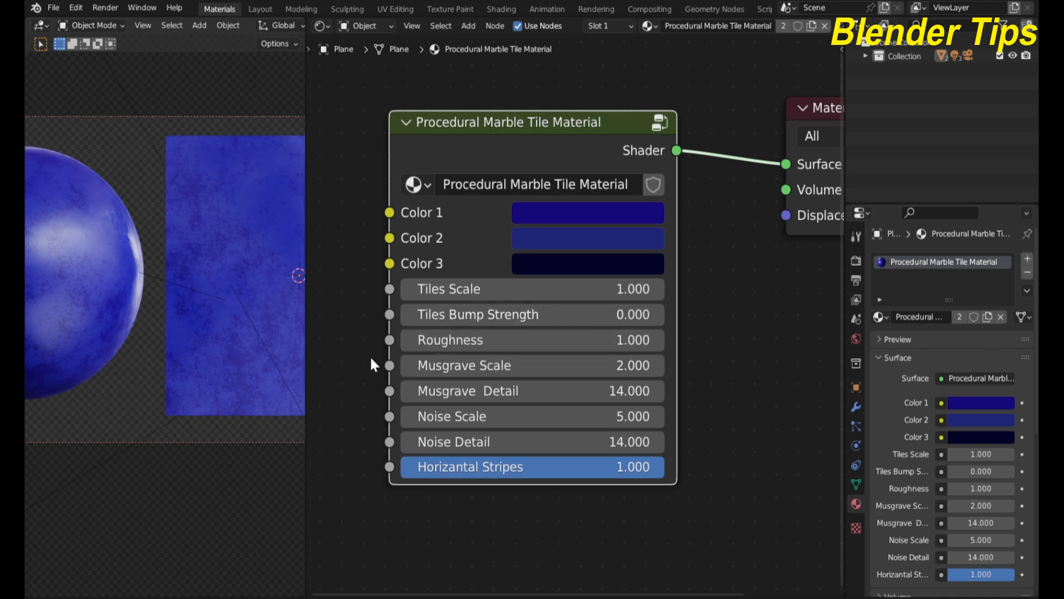
key("ctrl+z")
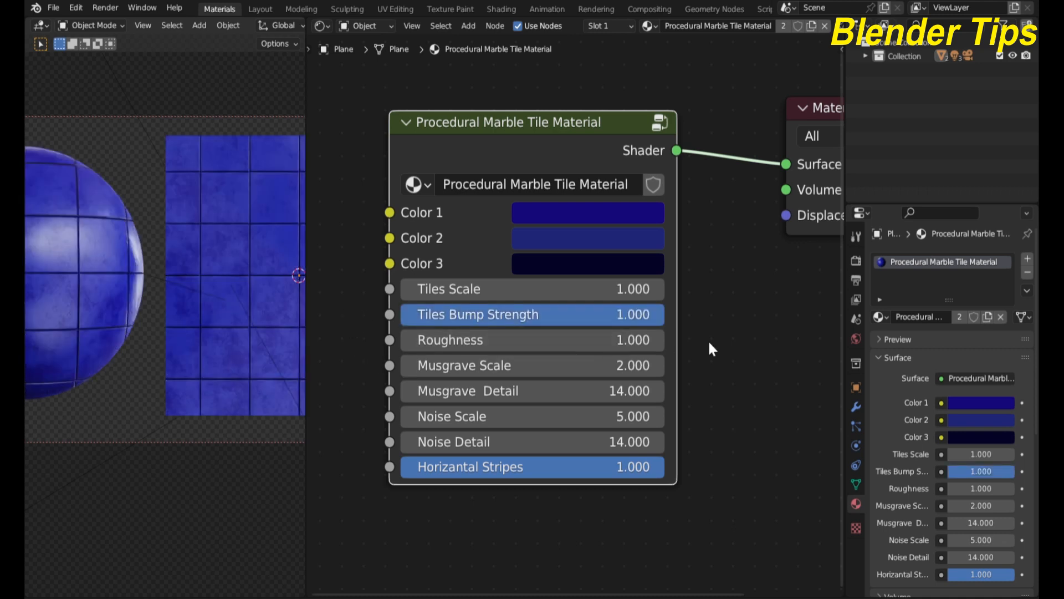
Step: Try out different Roughness values on the marble tile group node
scroll(302, 299, "down", 1)
scroll(704, 344, "down", 1)
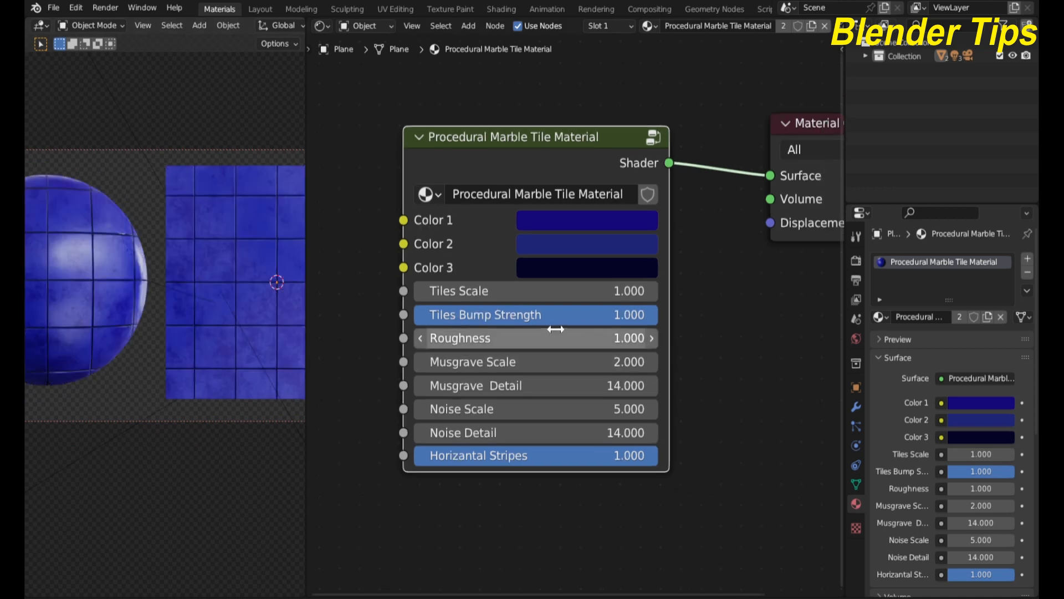
left_click_drag(547, 343, 670, 363)
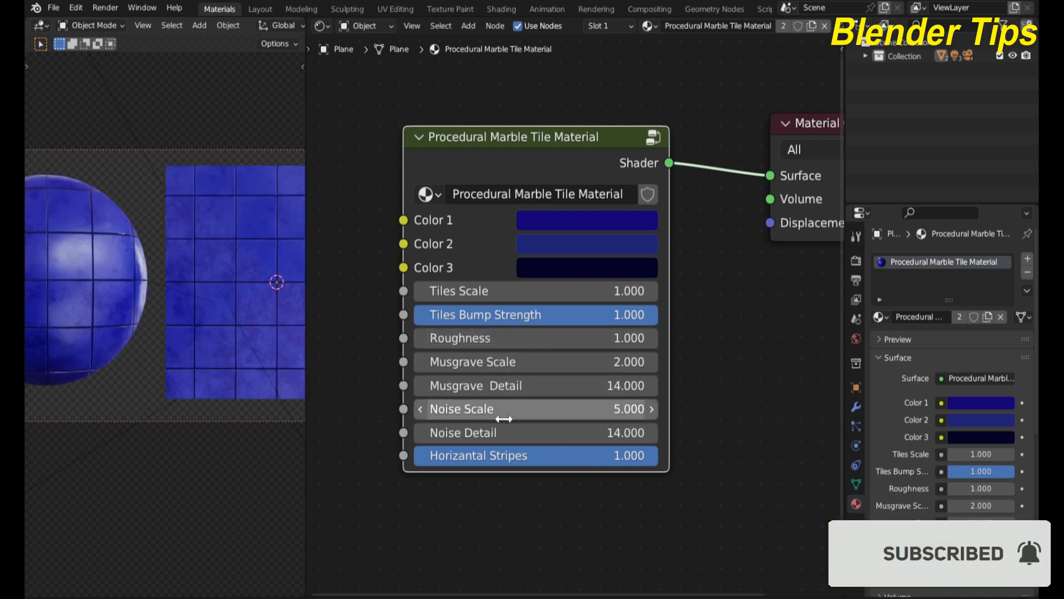
Step: Try a Horizantal Stripes value of 0.000 on the group node, and set it back to 1.000
middle_click_drag(736, 368, 754, 309)
scroll(481, 437, "up", 2)
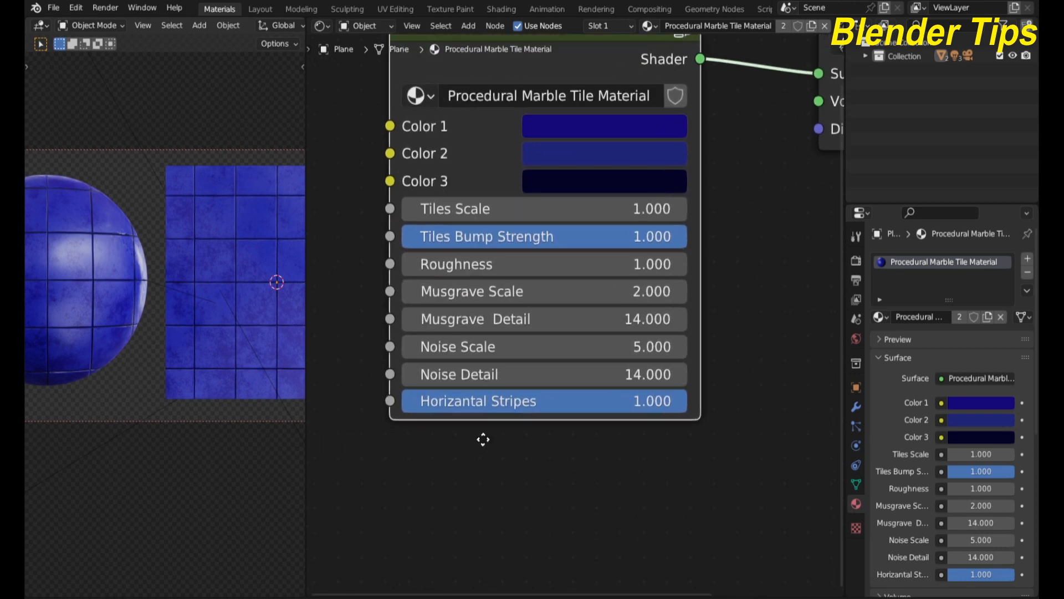
scroll(492, 431, "up", 1)
scroll(493, 435, "up", 1)
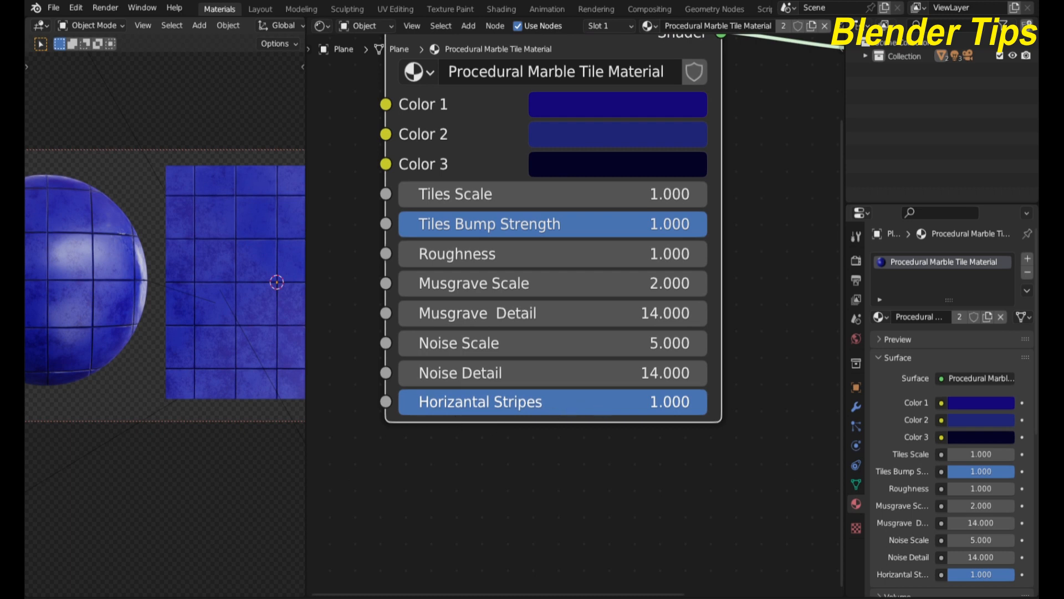
left_click_drag(595, 402, 288, 401)
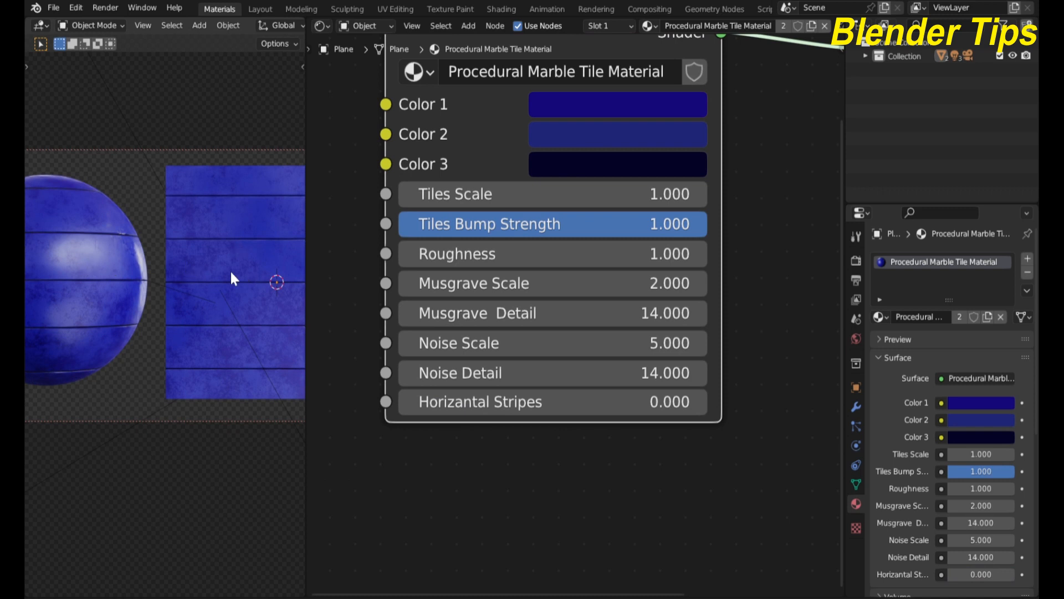
left_click_drag(427, 403, 713, 401)
scroll(645, 306, "down", 4)
middle_click_drag(644, 329, 617, 377)
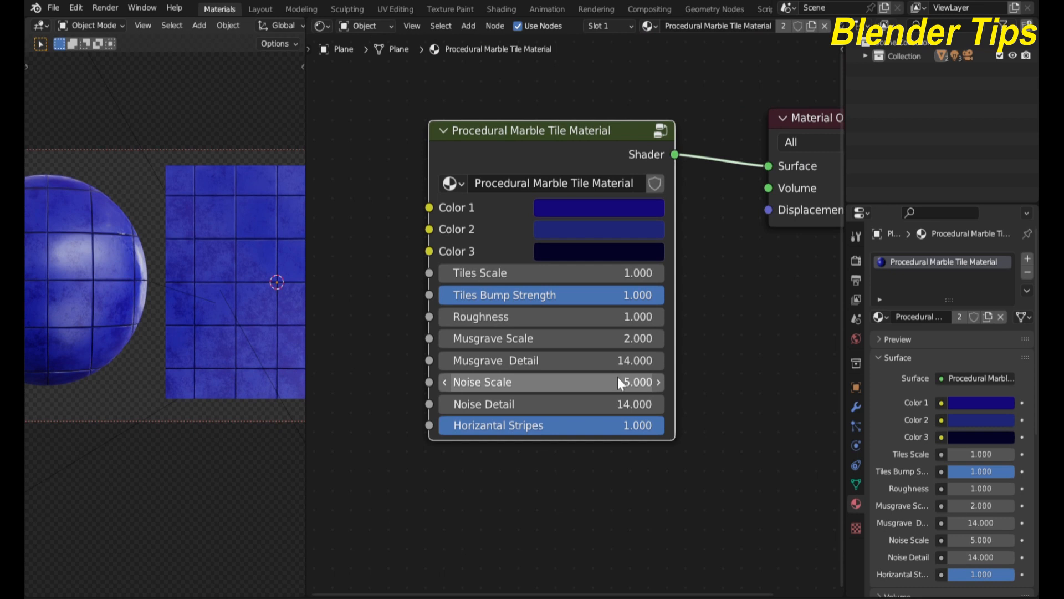
scroll(620, 371, "down", 2)
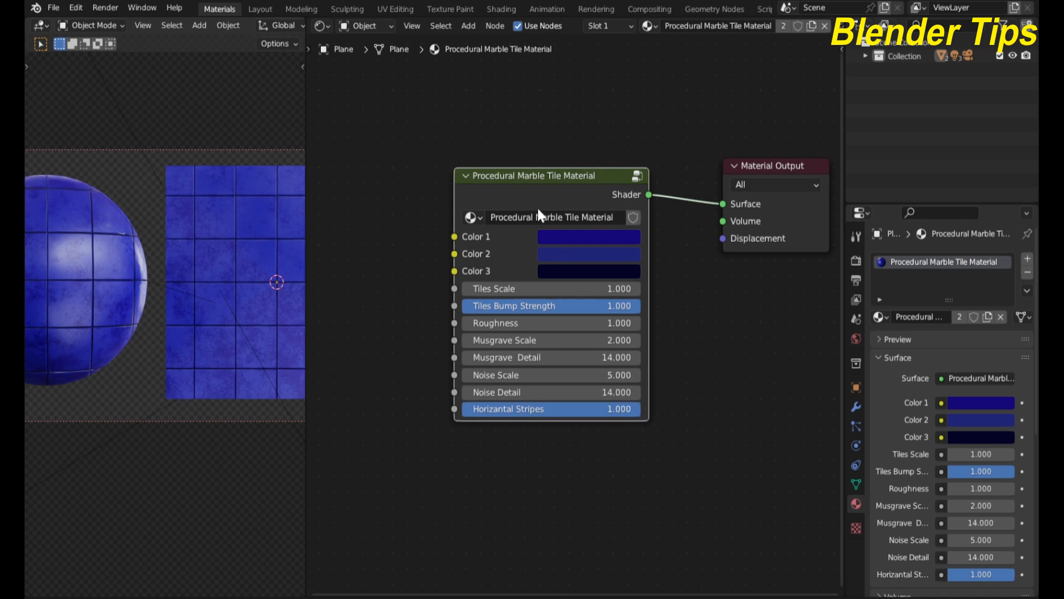
scroll(537, 205, "up", 2)
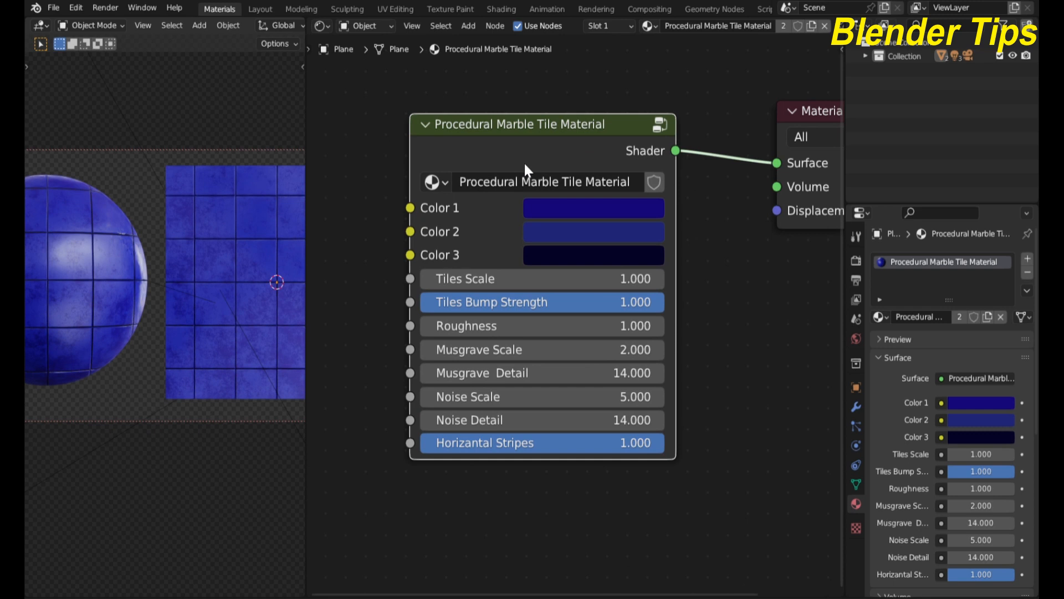
scroll(525, 164, "down", 2)
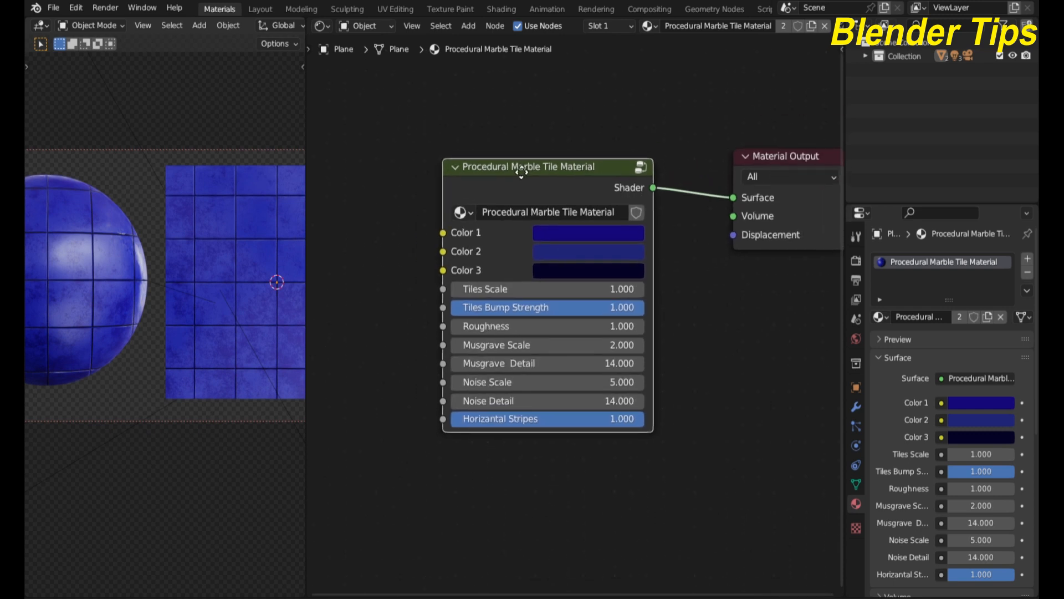
scroll(521, 170, "up", 1)
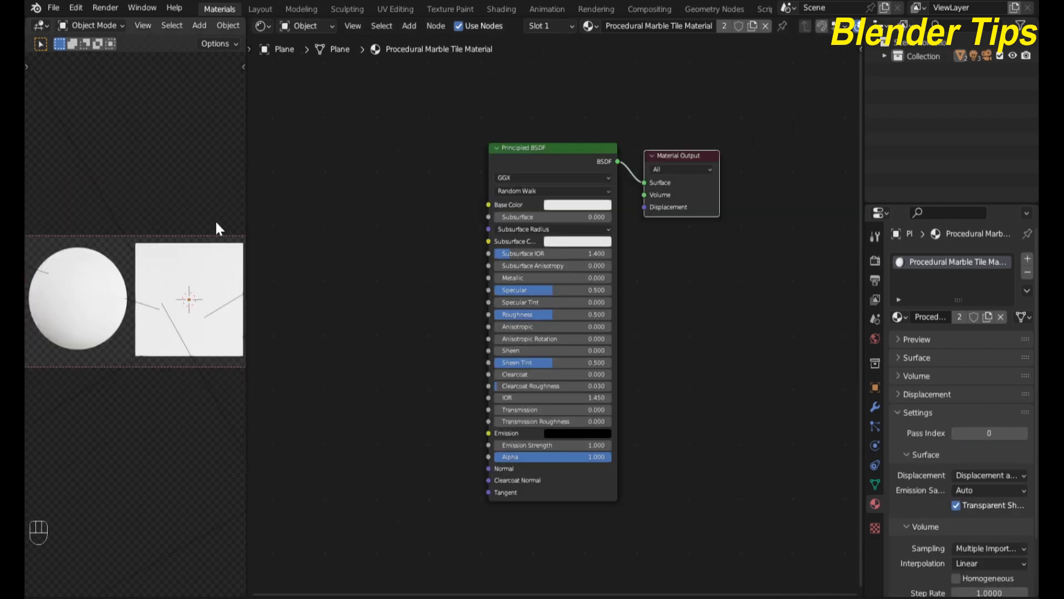
Step: Select the icosphere and the plane in turn, and inspect the plane's mesh in Edit Mode before returning to Object Mode
scroll(143, 224, "down", 1)
scroll(143, 225, "up", 1)
scroll(143, 224, "down", 1)
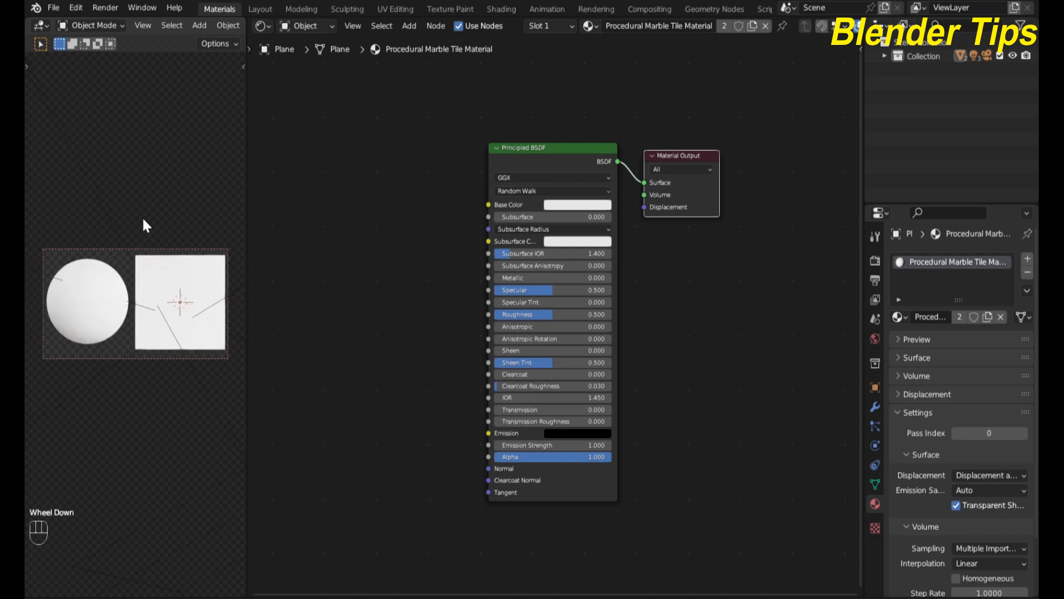
scroll(144, 225, "up", 1)
left_click(68, 314)
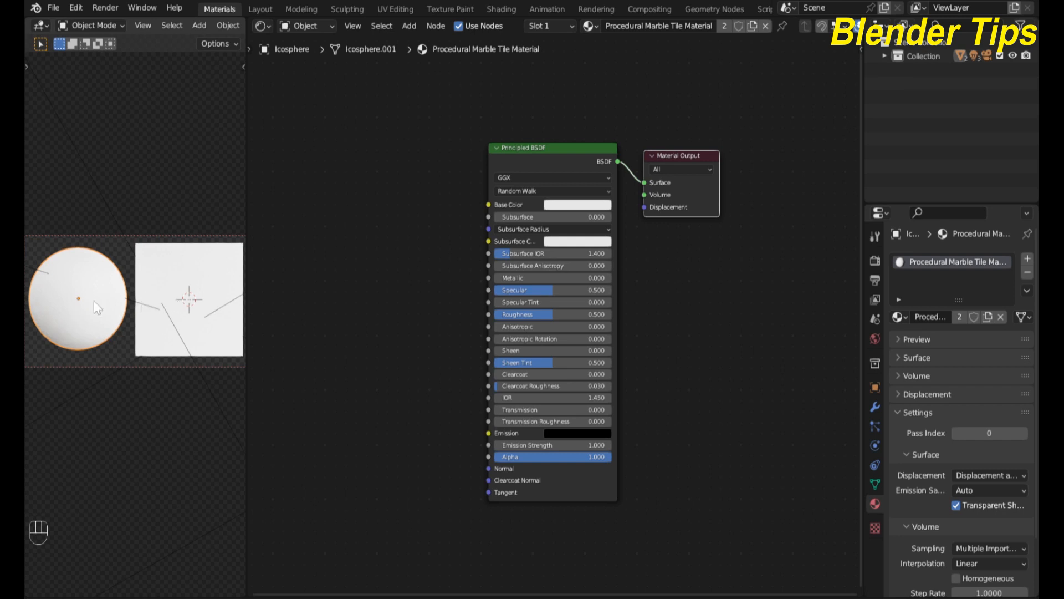
scroll(166, 284, "down", 1)
left_click(165, 286)
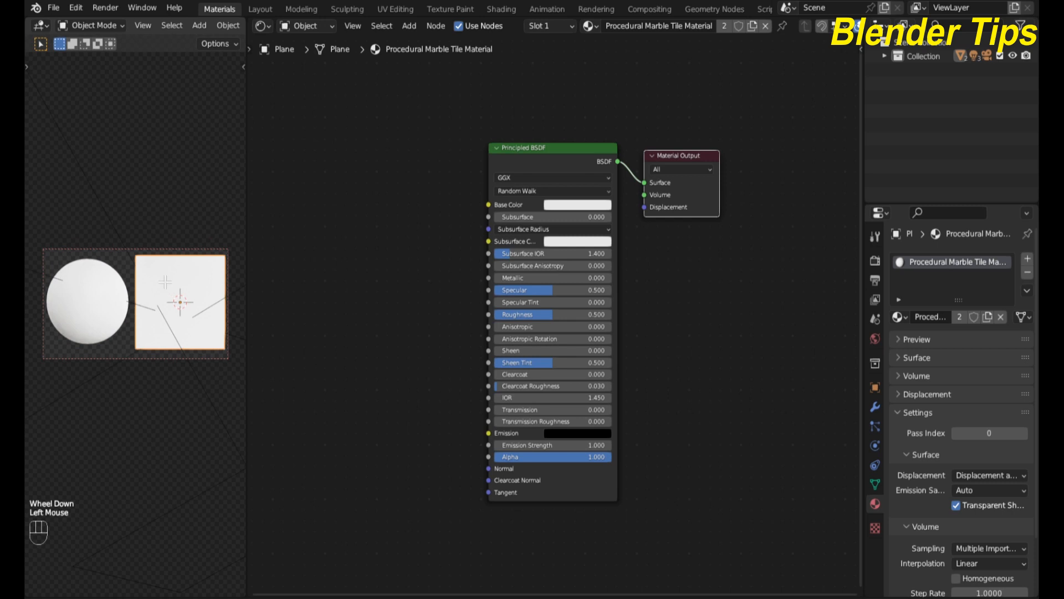
key("Tab")
scroll(165, 283, "up", 1)
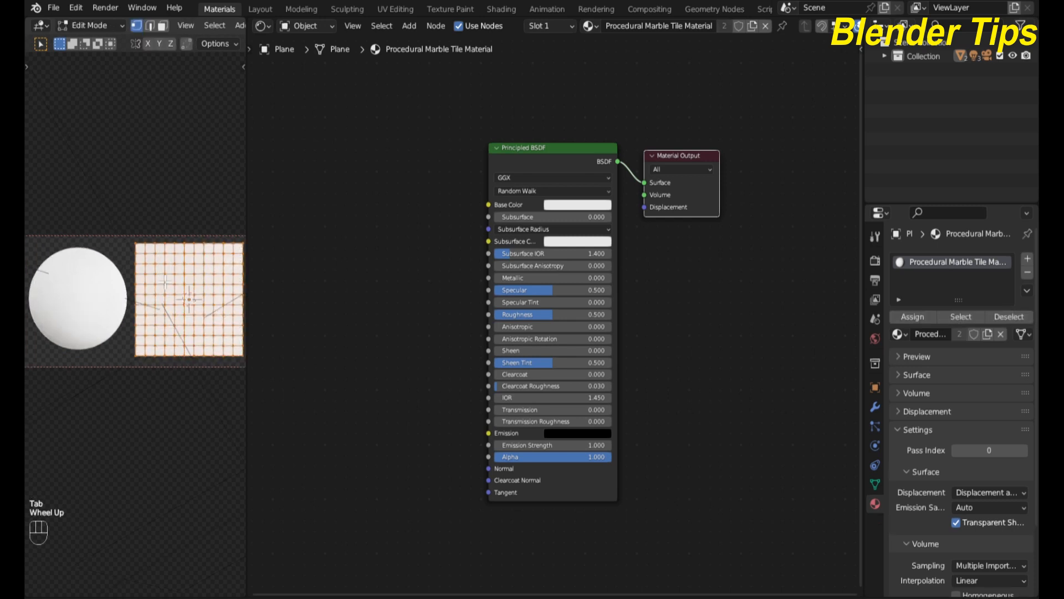
key("Tab")
scroll(165, 283, "down", 1)
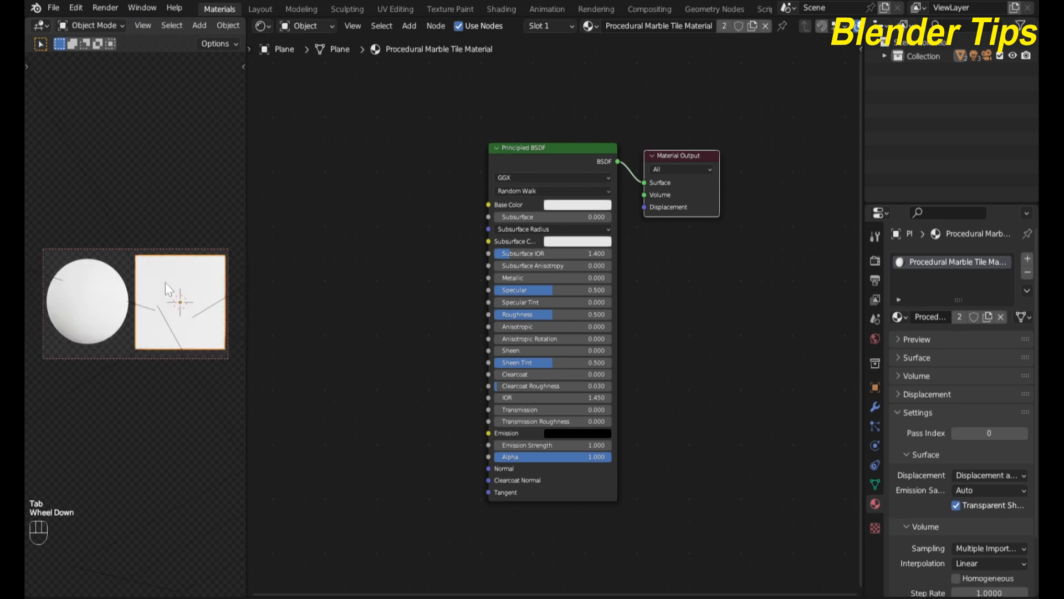
Step: Set the material's surface displacement method to Displacement and Bump
middle_click_drag(384, 242, 405, 240)
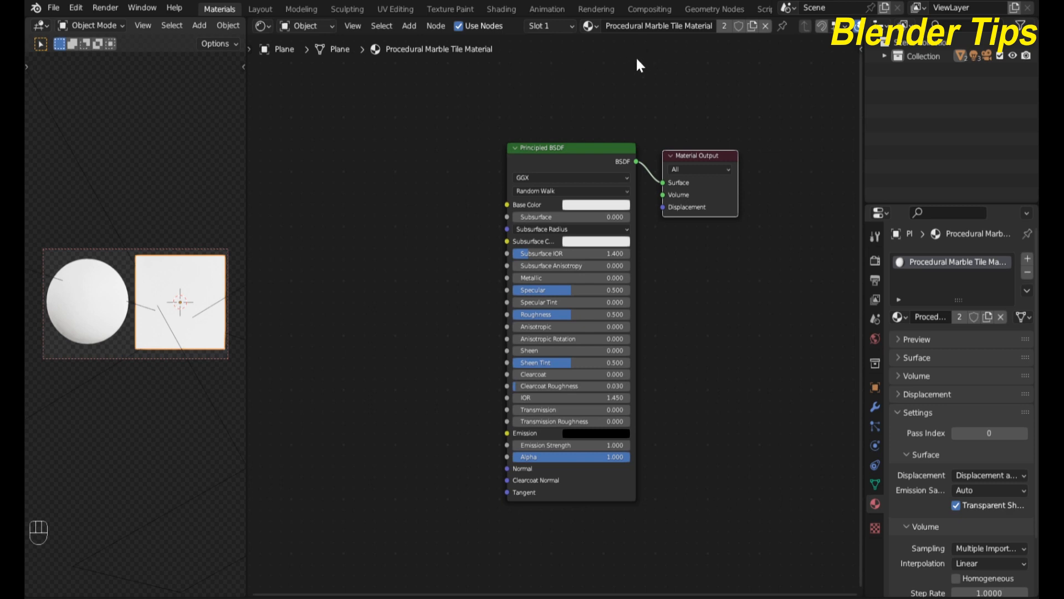
scroll(442, 247, "up", 2)
scroll(444, 244, "down", 1)
middle_click_drag(443, 244, 460, 238)
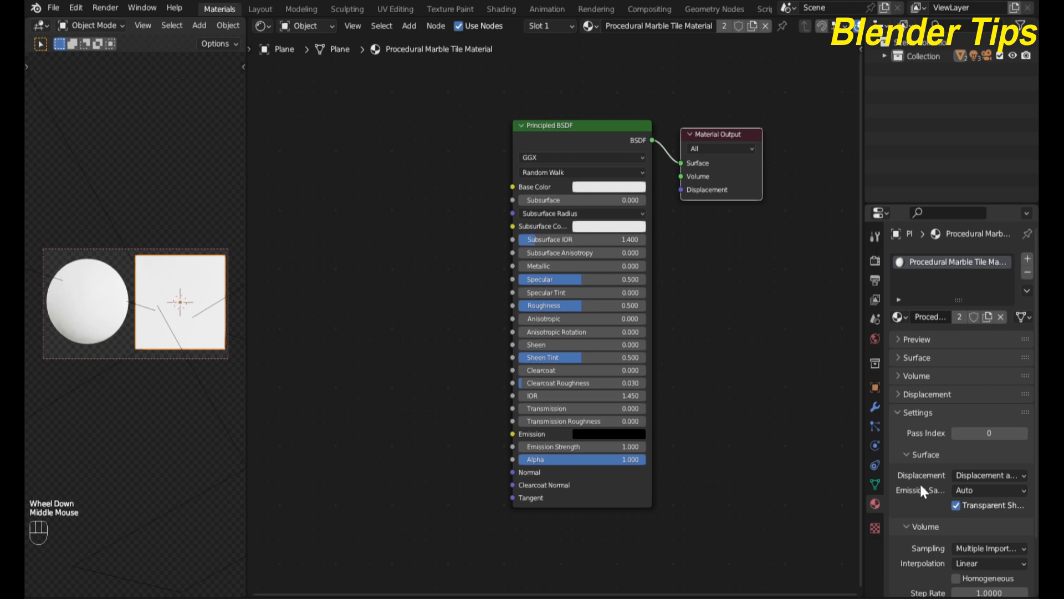
left_click(999, 476)
left_click(982, 524)
scroll(475, 319, "down", 2)
middle_click_drag(475, 319, 481, 323)
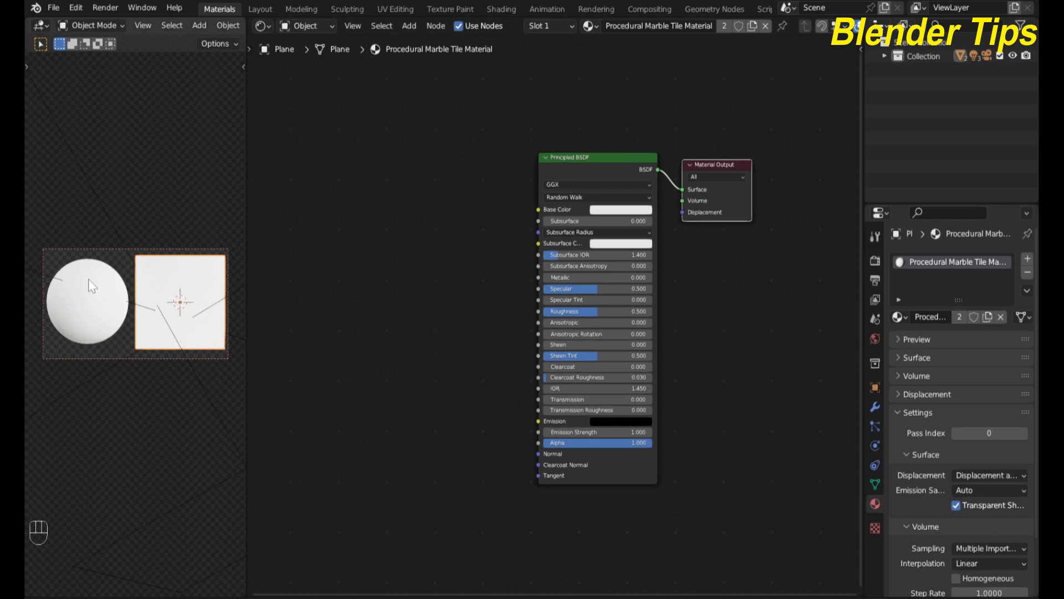
scroll(91, 285, "up", 1)
scroll(352, 254, "down", 3)
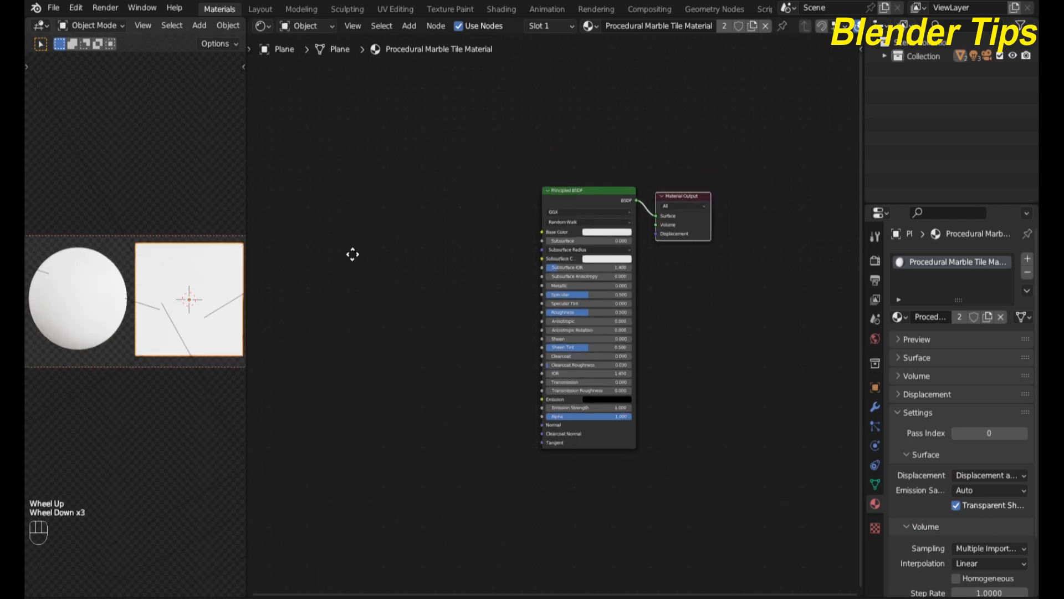
middle_click_drag(352, 255, 377, 266)
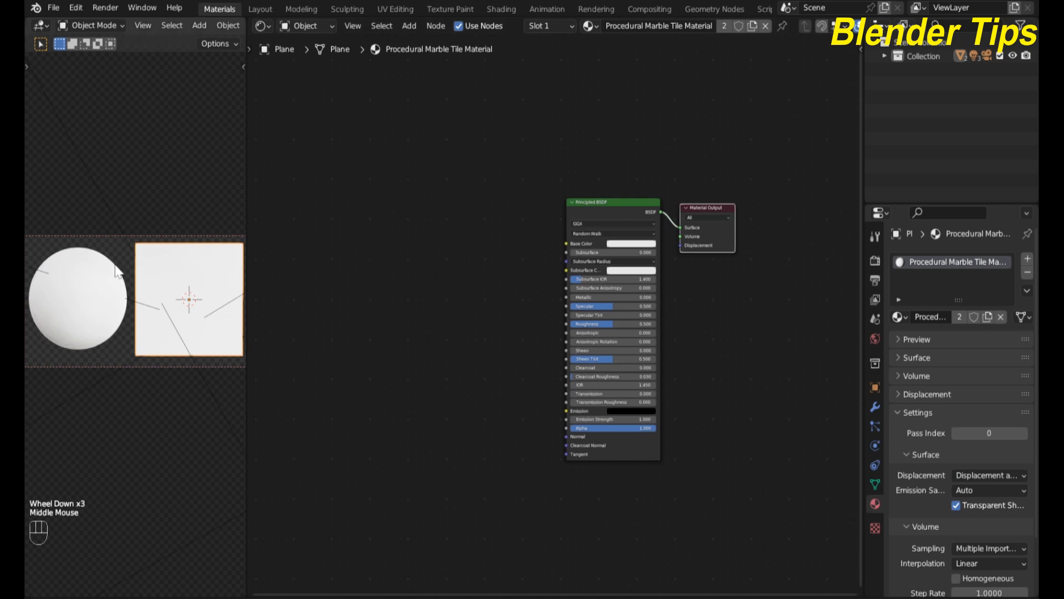
scroll(403, 297, "down", 2)
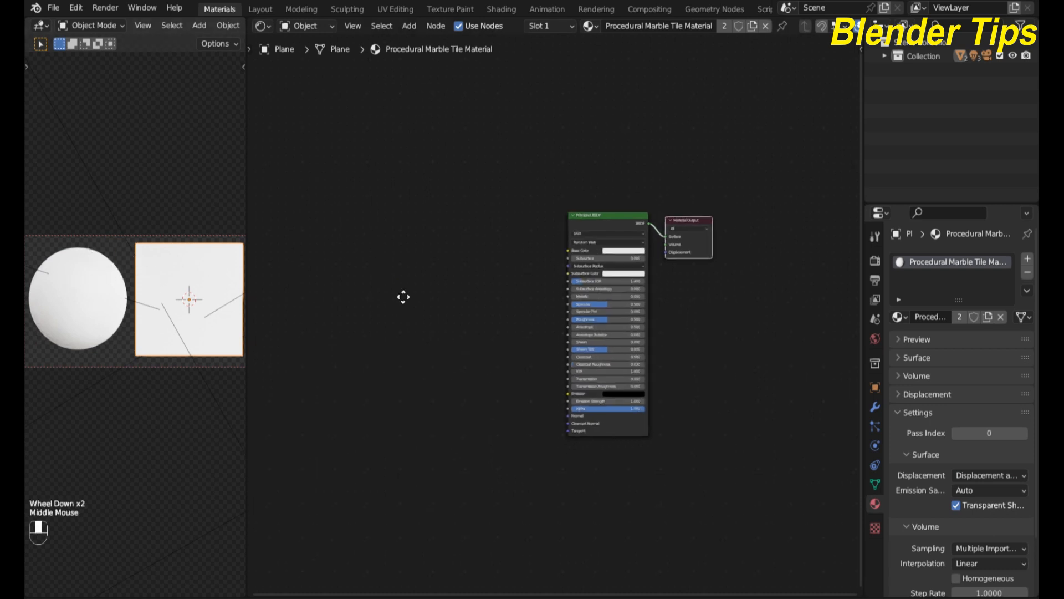
middle_click_drag(403, 297, 400, 280)
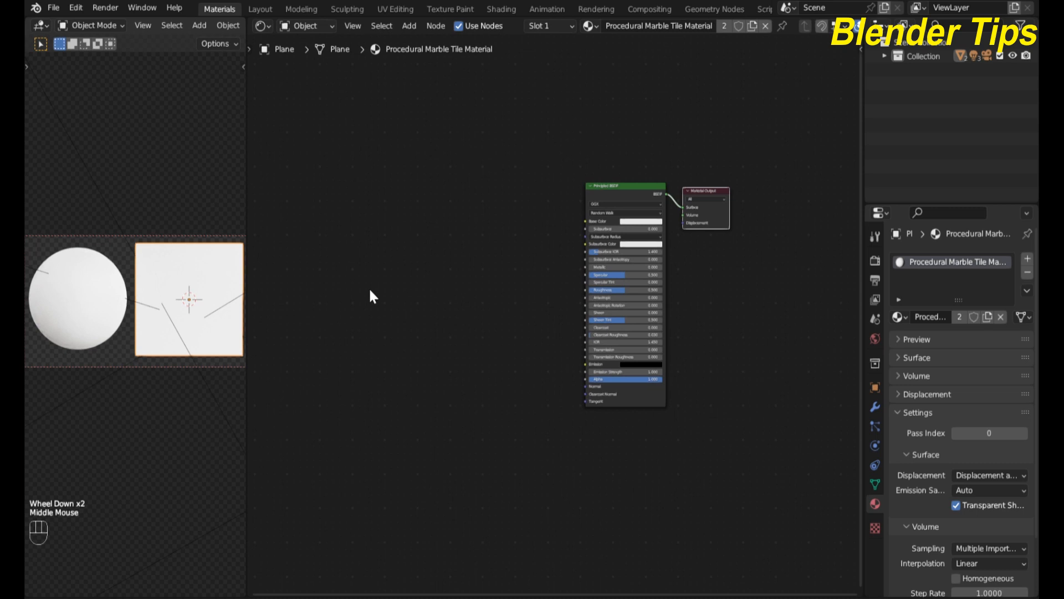
scroll(462, 304, "up", 3)
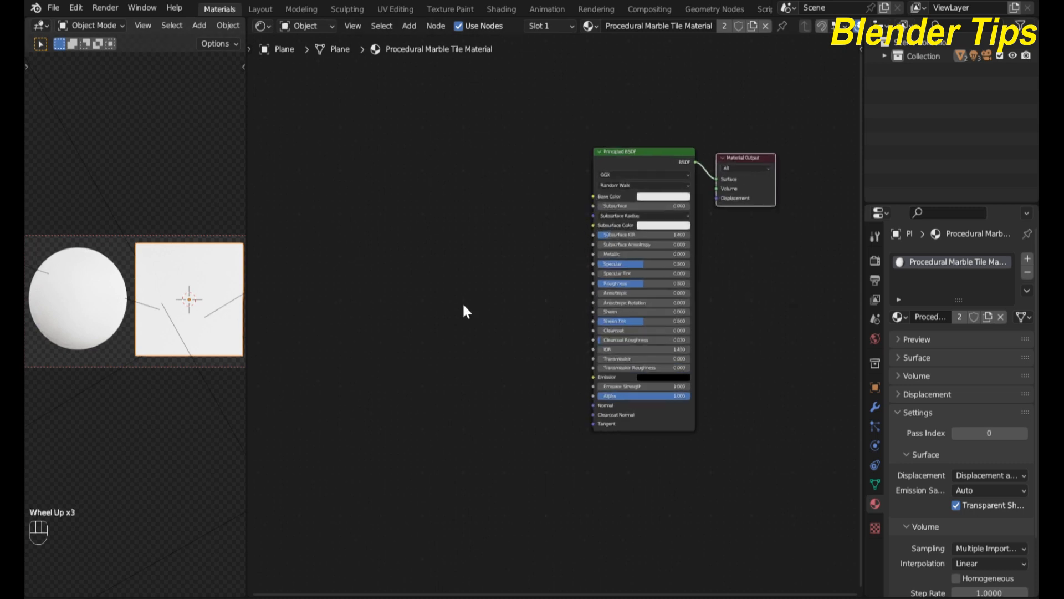
Step: Add a Wave Texture node in the empty area beside the Principled BSDF node
middle_click_drag(463, 308, 427, 325)
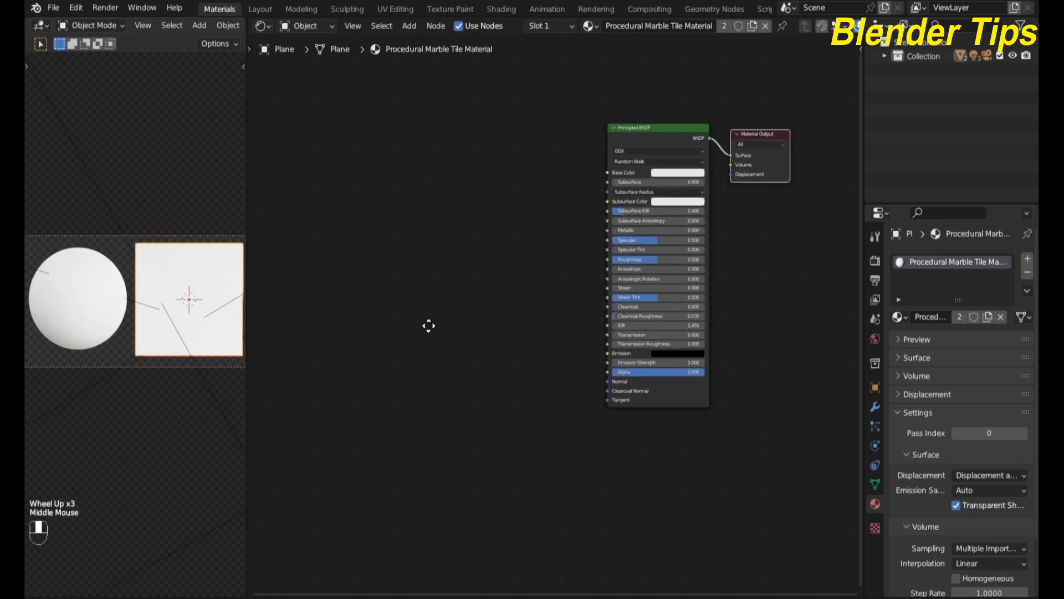
key("shift+a")
left_click(380, 320)
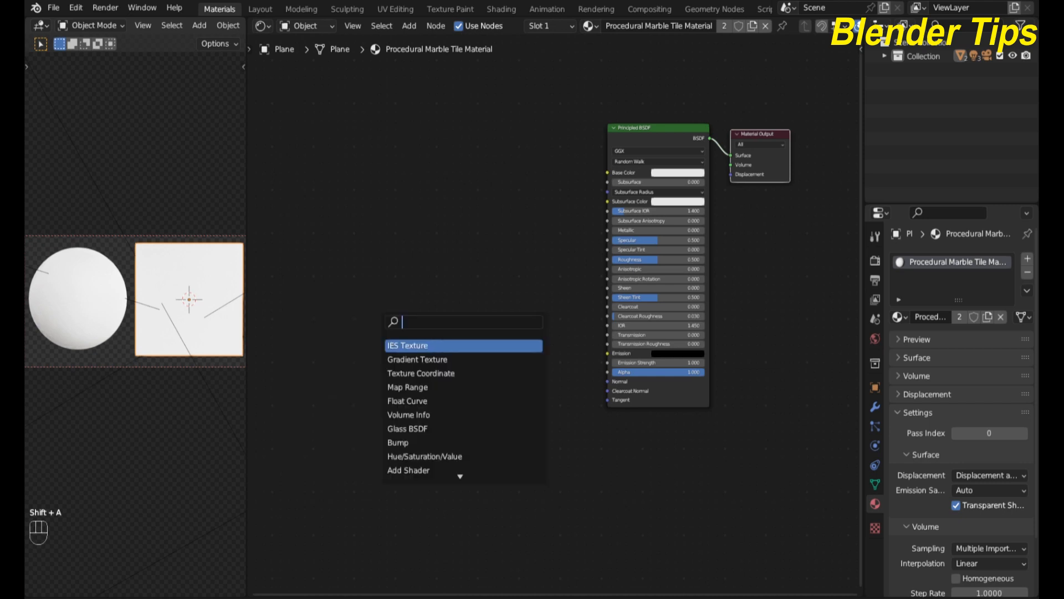
type("wave")
key("Down")
key("Return")
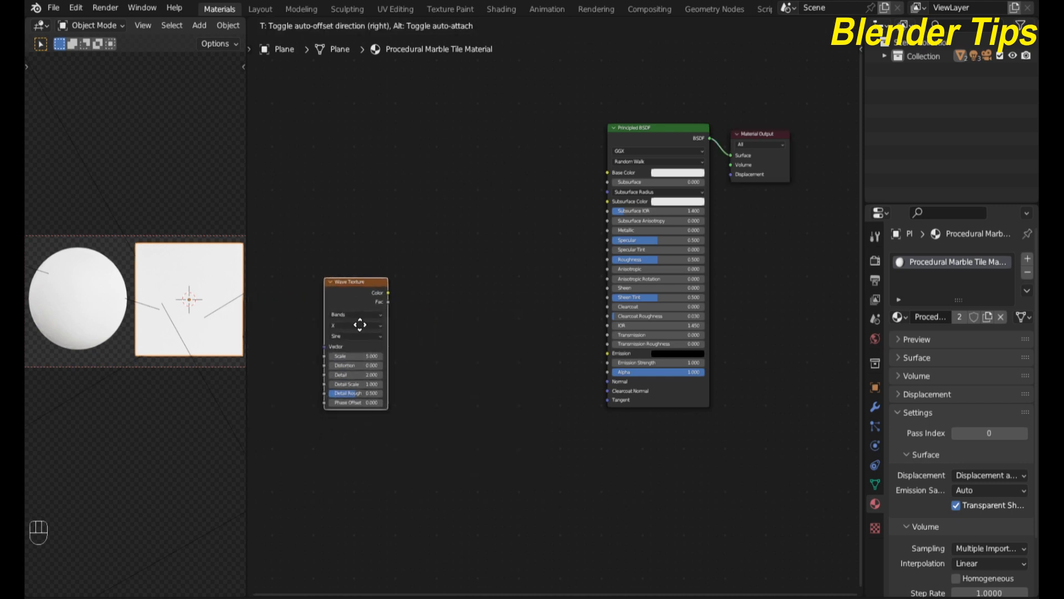
left_click(360, 324)
Step: Add Texture Coordinate and Mapping nodes to the Wave Texture, and feed the Mapping node from the Object coordinates
scroll(421, 318, "up", 2)
middle_click_drag(438, 314, 535, 312)
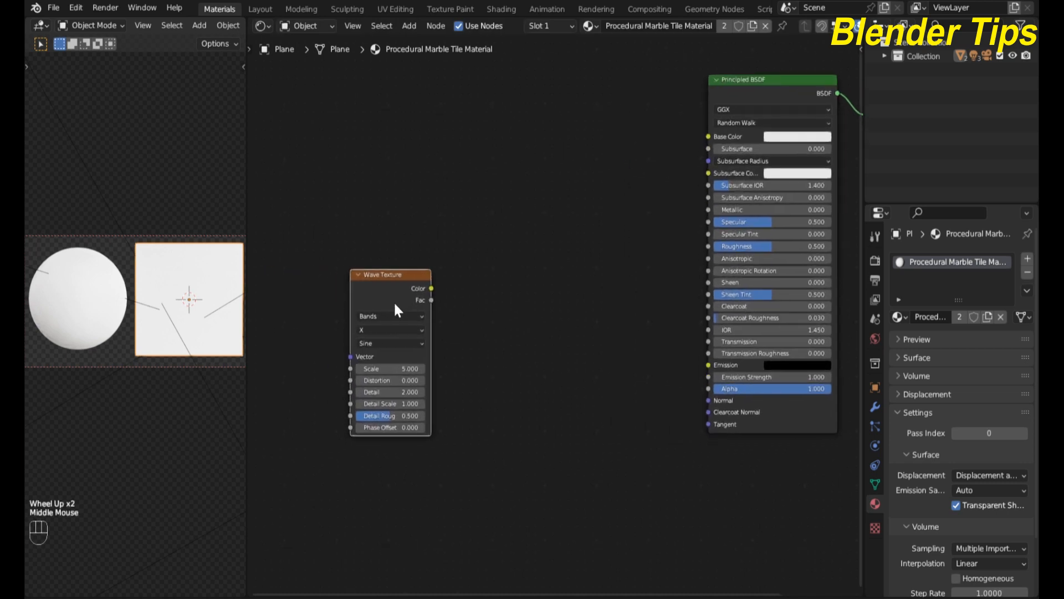
key("ctrl+t")
scroll(464, 295, "down", 2)
middle_click_drag(463, 295, 544, 306)
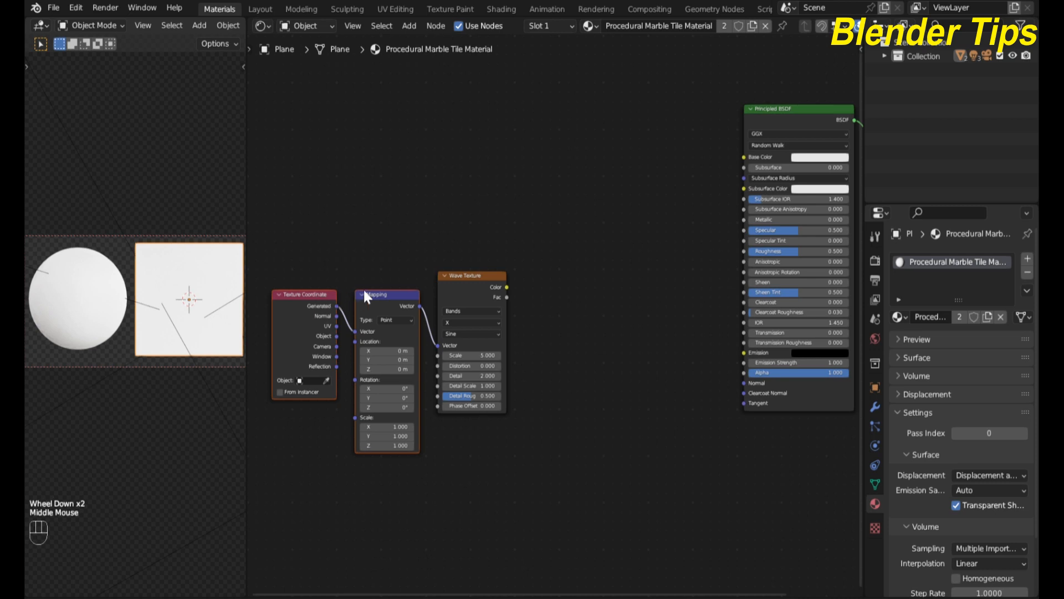
left_click_drag(336, 336, 355, 331)
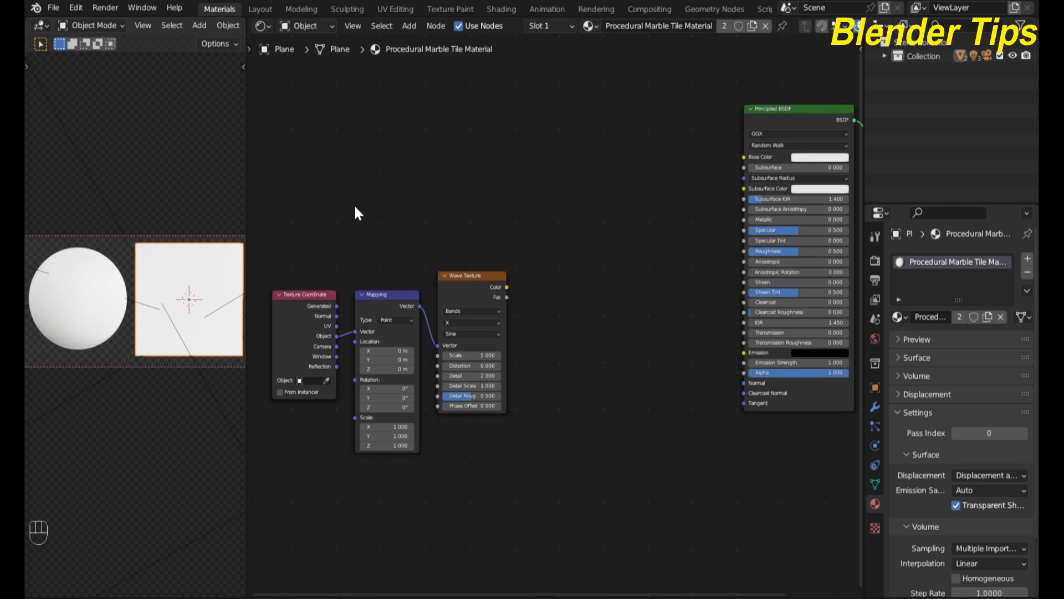
Step: Look up the Node Wrangler add-on in the Blender Preferences by filtering for "nod", and close the preferences
left_click(74, 9)
left_click(112, 218)
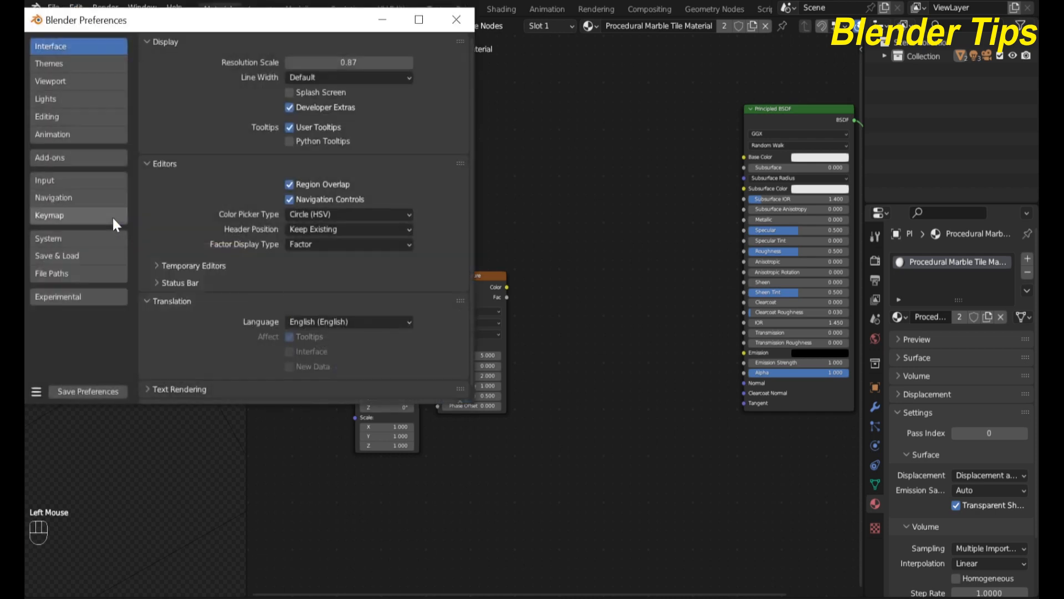
left_click(94, 159)
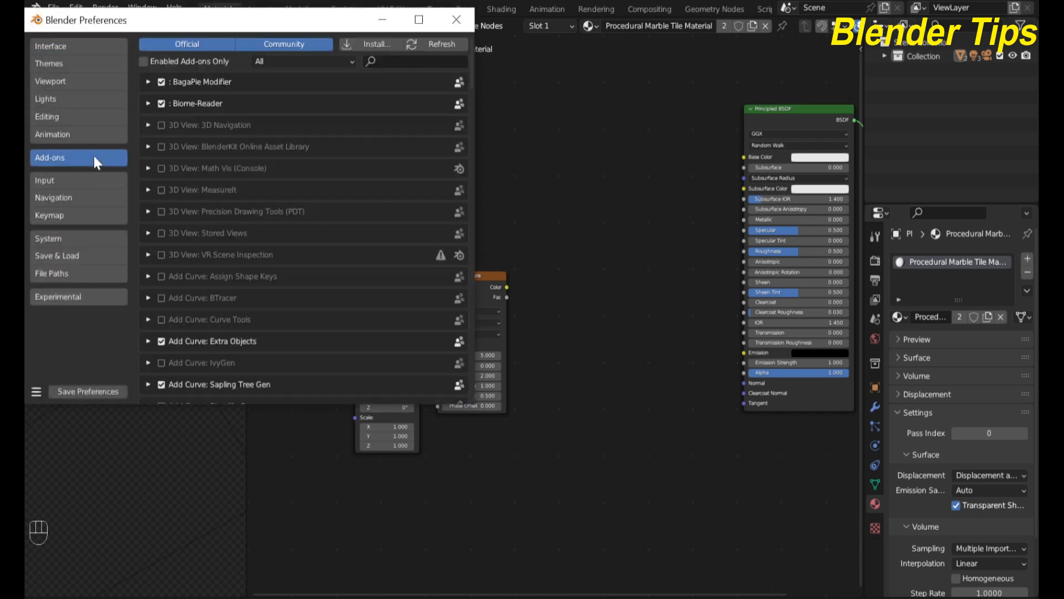
left_click(399, 58)
type("n")
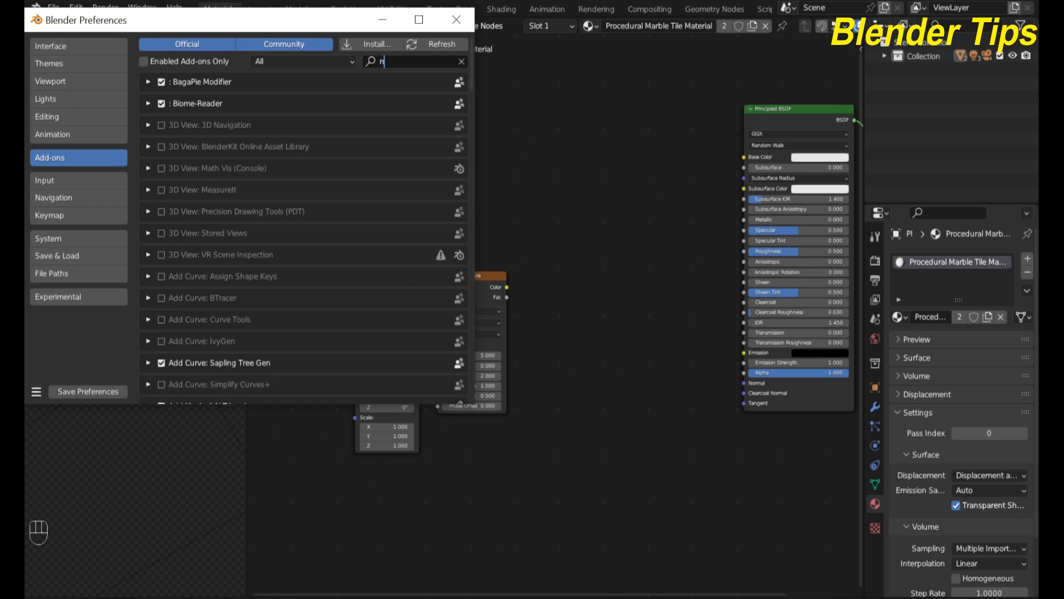
type("od")
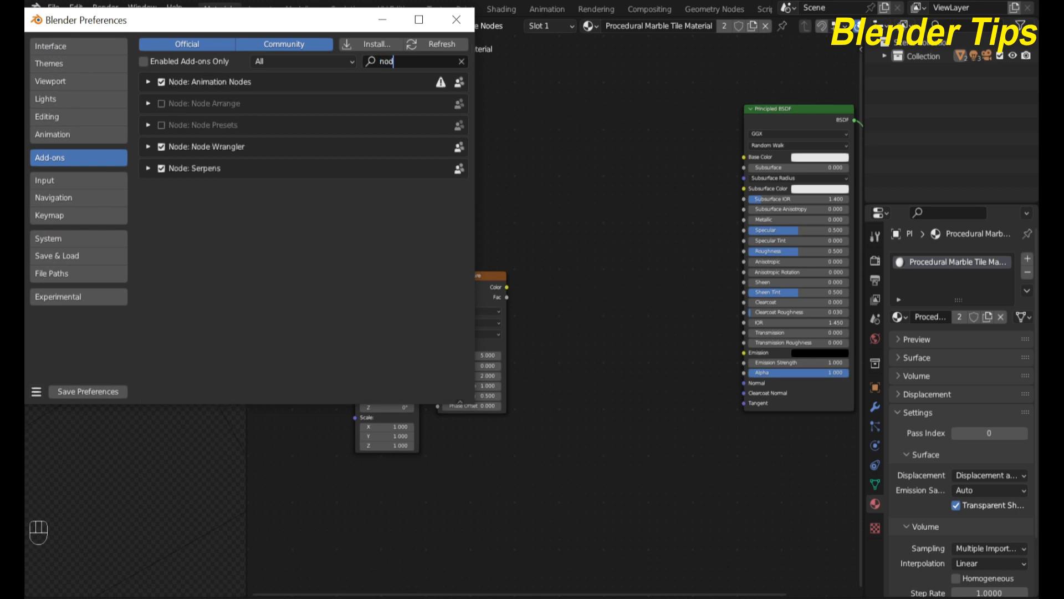
left_click(460, 14)
Step: Preview the Wave Texture's Color output directly on the plane and icosphere
scroll(521, 232, "up", 2)
middle_click_drag(532, 234, 545, 181)
scroll(480, 244, "down", 2)
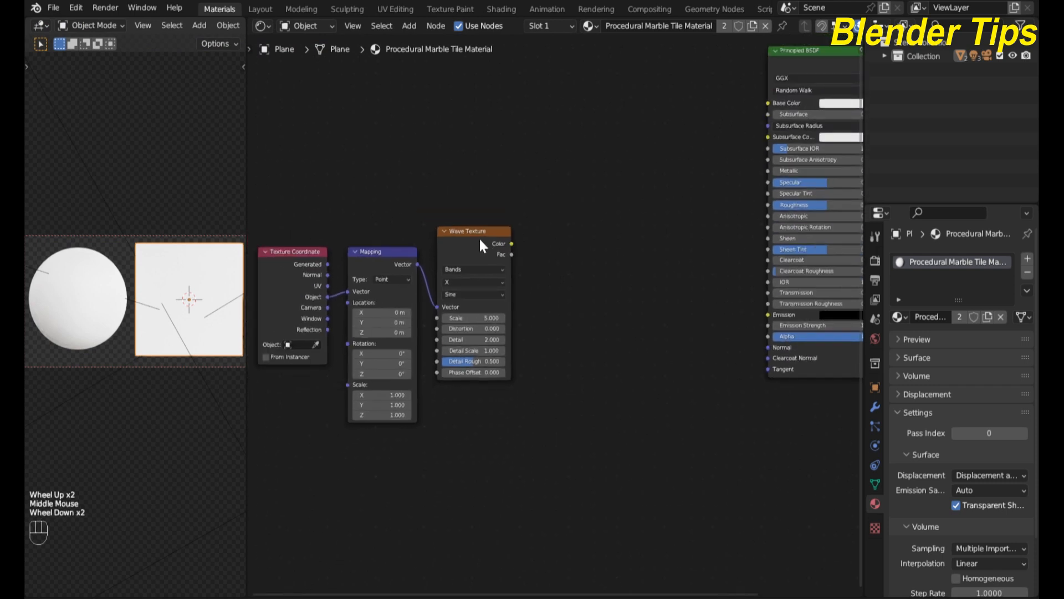
left_click(480, 244)
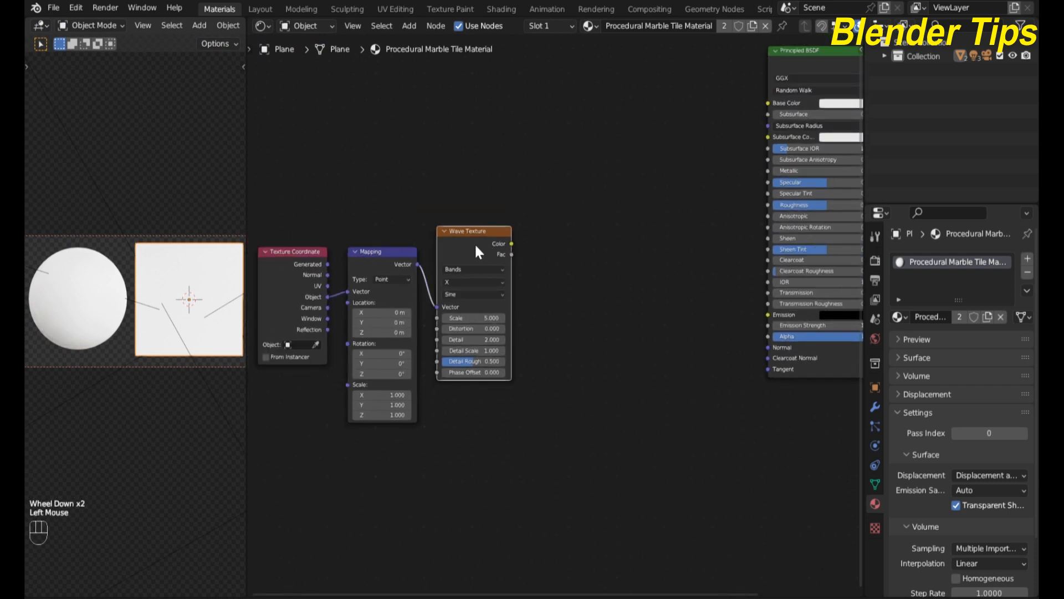
left_click(474, 243, "ctrl+shift")
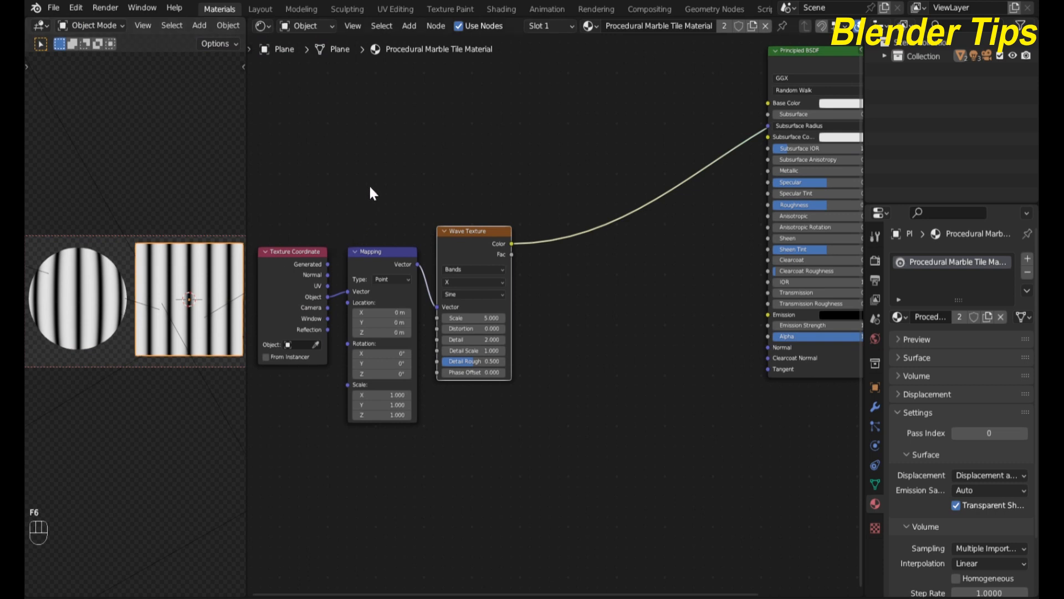
scroll(542, 282, "up", 3)
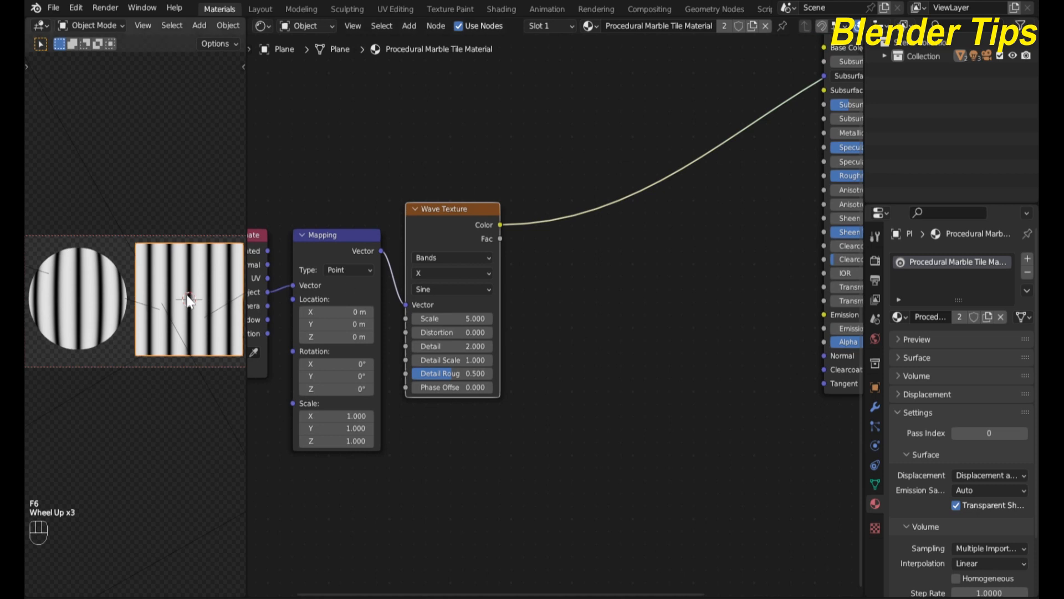
middle_click_drag(473, 301, 487, 330)
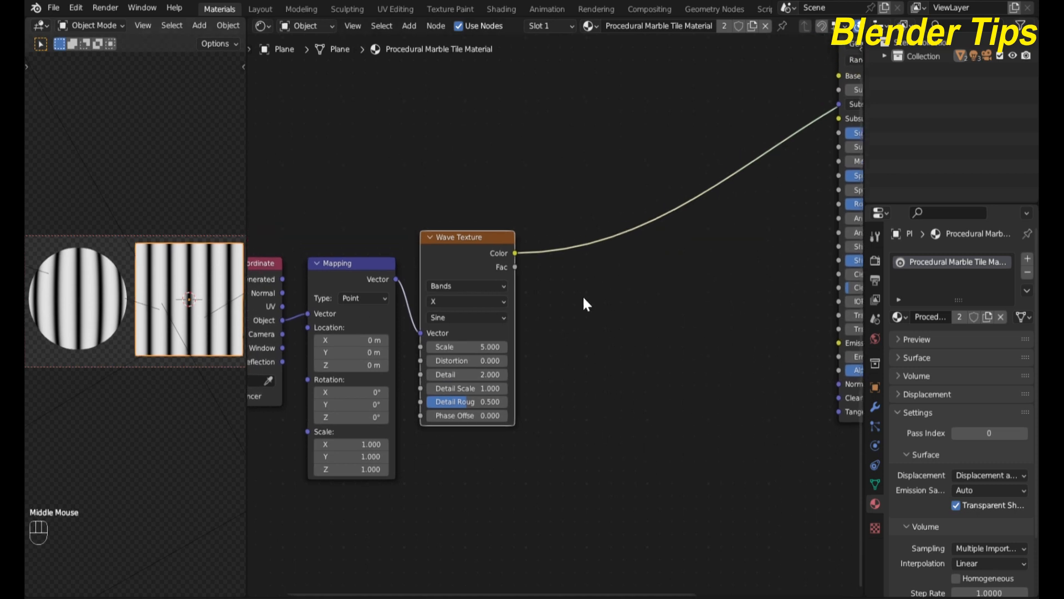
Step: Duplicate the Wave Texture node and place the copy directly above the original
scroll(583, 298, "up", 1)
scroll(583, 298, "down", 2)
left_click(448, 262)
scroll(553, 311, "down", 1)
middle_click_drag(550, 327, 539, 347)
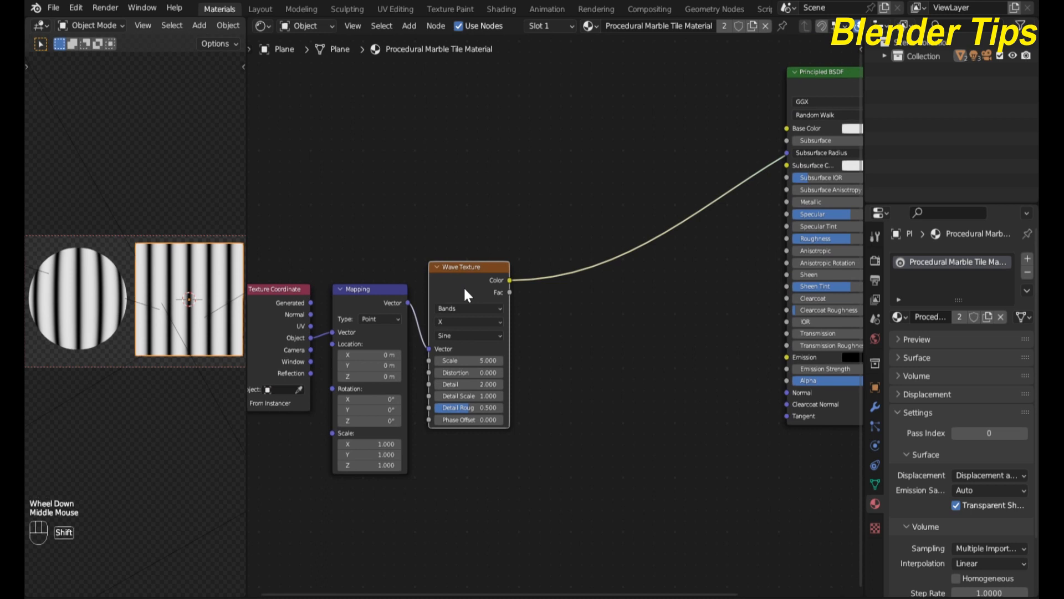
key("shift")
key("shift+d")
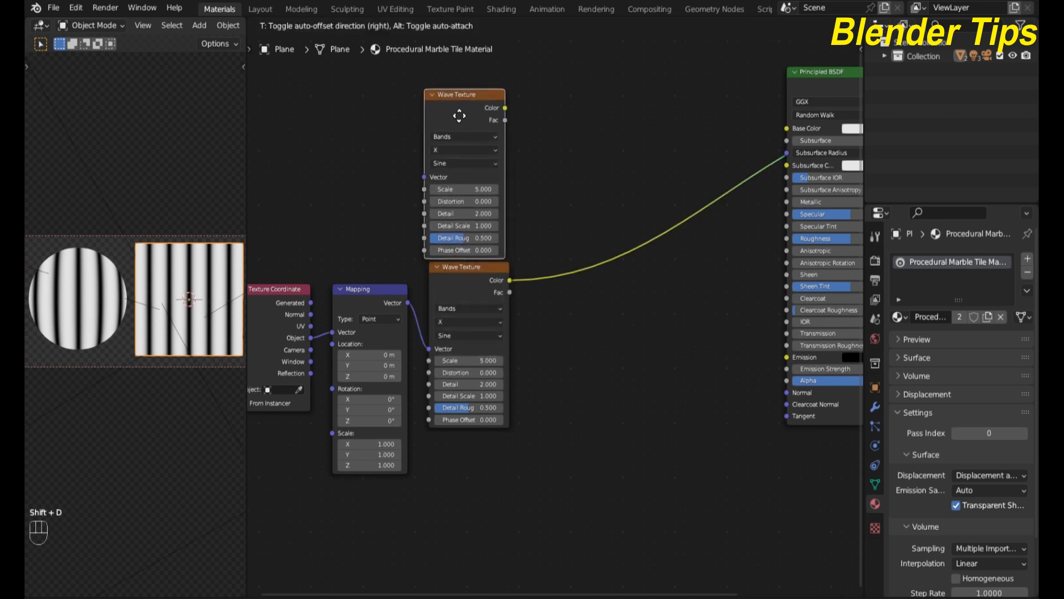
left_click(466, 114)
Step: Move the Texture Coordinate and Mapping nodes away from the Wave Textures, and link Mapping's Vector output to the duplicate's Vector input
scroll(591, 307, "down", 2)
middle_click_drag(591, 307, 594, 318)
left_click_drag(319, 271, 391, 391)
left_click_drag(391, 319, 447, 204)
scroll(587, 330, "up", 3)
scroll(591, 335, "down", 2)
middle_click_drag(591, 336, 582, 373)
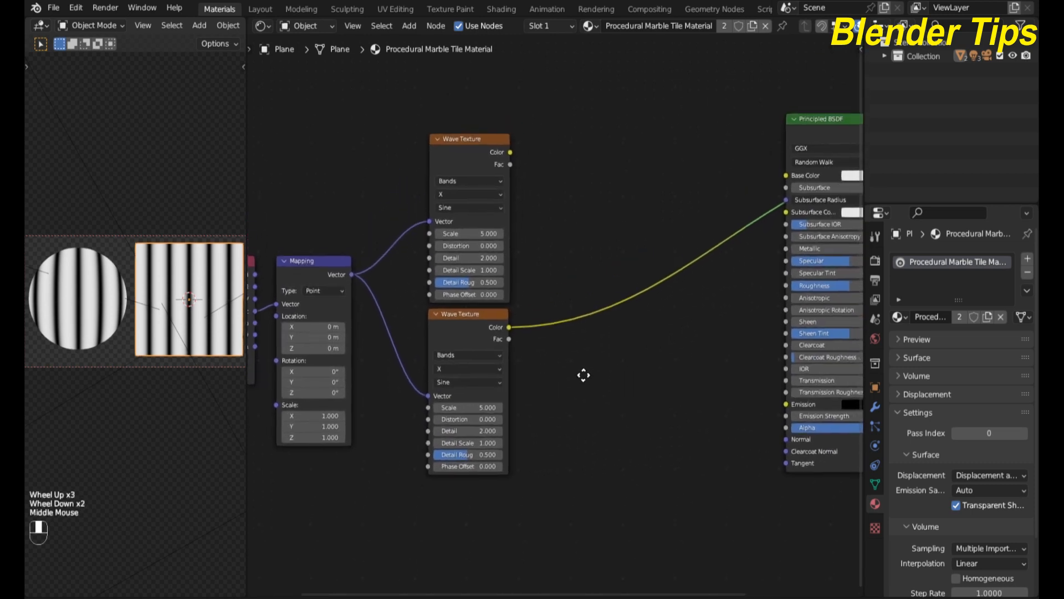
Step: Nudge the lower Wave Texture into line with the upper one and set its bands direction to Y
mouse_move(468, 337)
left_mouse_down()
mouse_move(475, 327)
mouse_move(478, 339)
left_mouse_up()
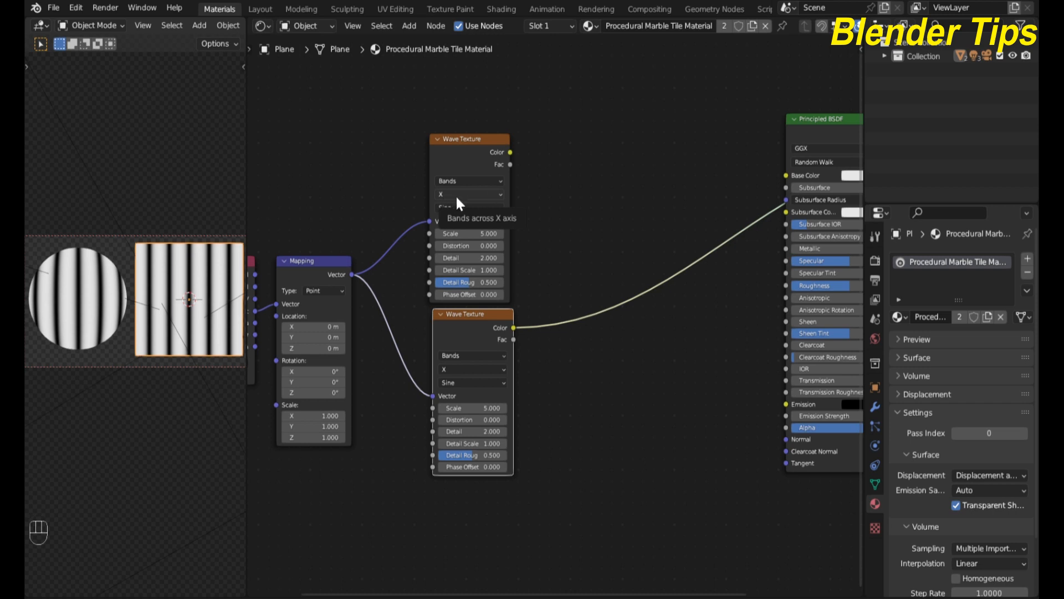
left_click(465, 368)
left_click(467, 391)
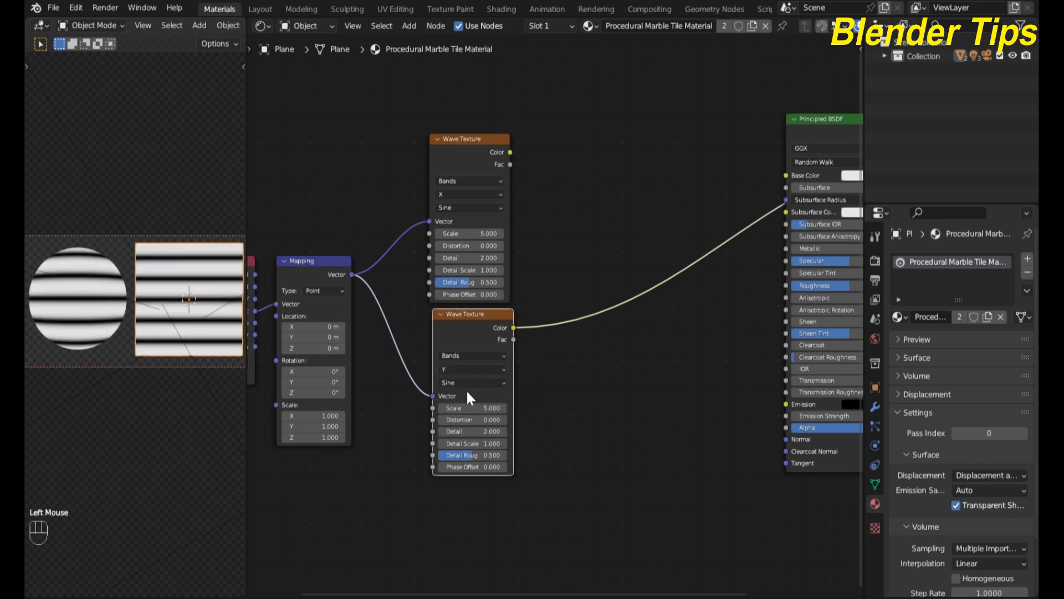
Step: Preview the upper Wave Texture, with its bands along X, on the objects
scroll(615, 371, "down", 1)
middle_click_drag(615, 370, 571, 361)
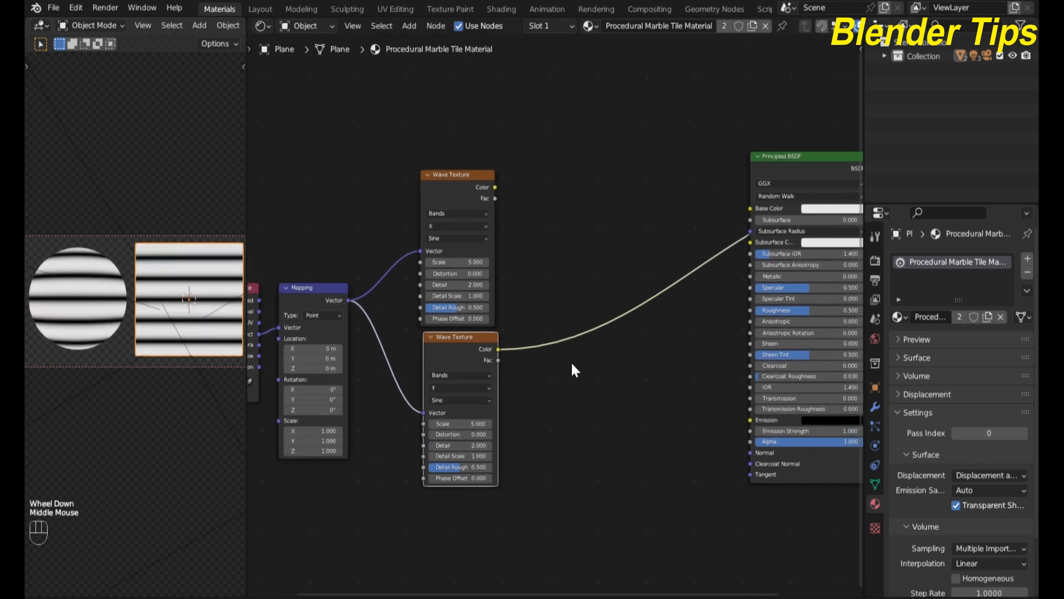
left_click(467, 198)
left_click(466, 194, "ctrl+shift")
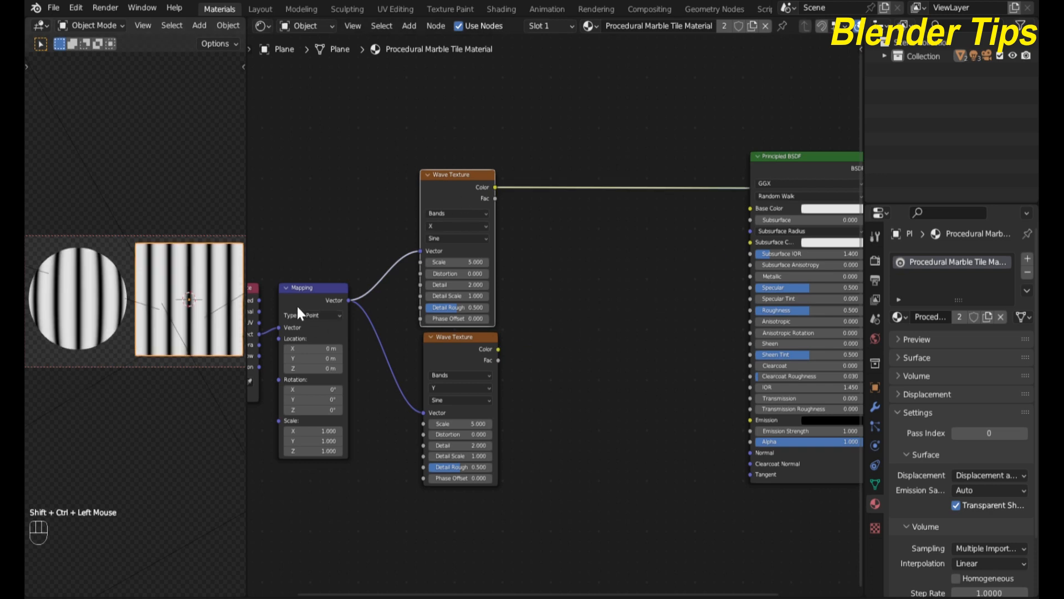
scroll(551, 275, "down", 2)
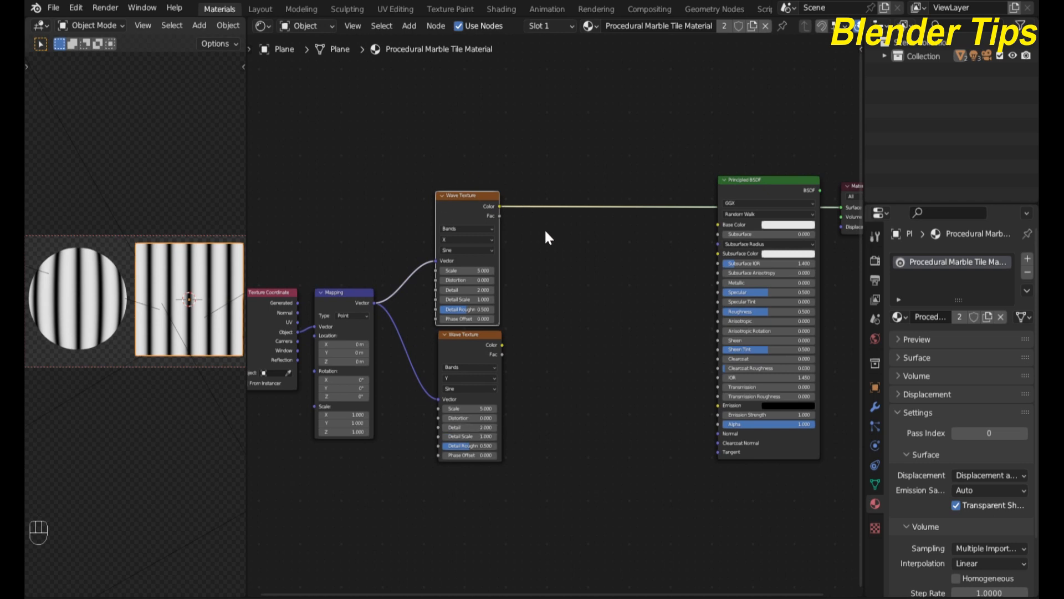
Step: Combine the Color outputs of both Wave Textures in a new Mix node
scroll(546, 361, "up", 2)
left_click(455, 361)
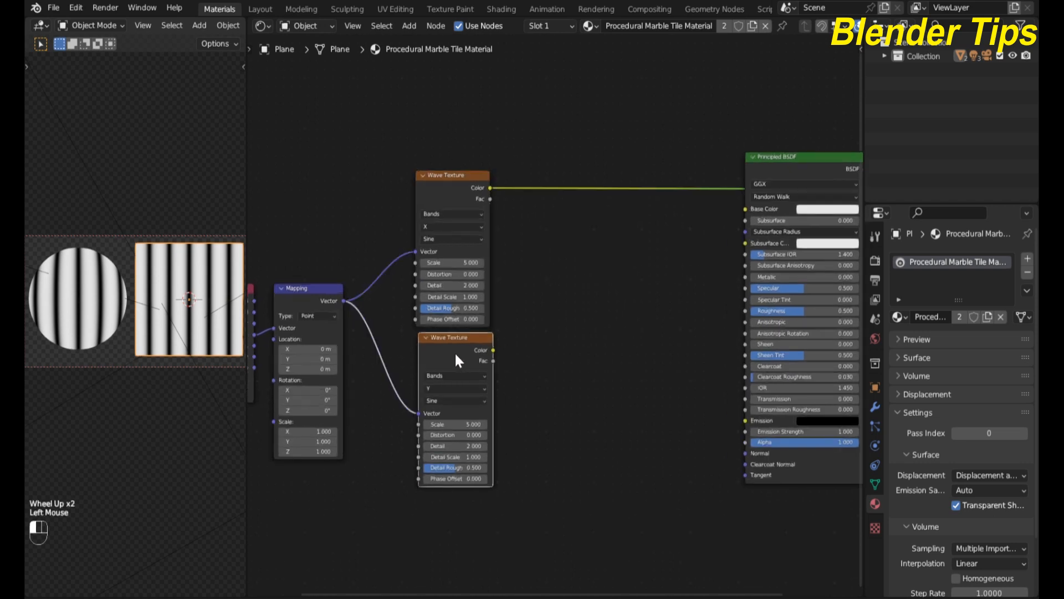
left_click(443, 190, "shift")
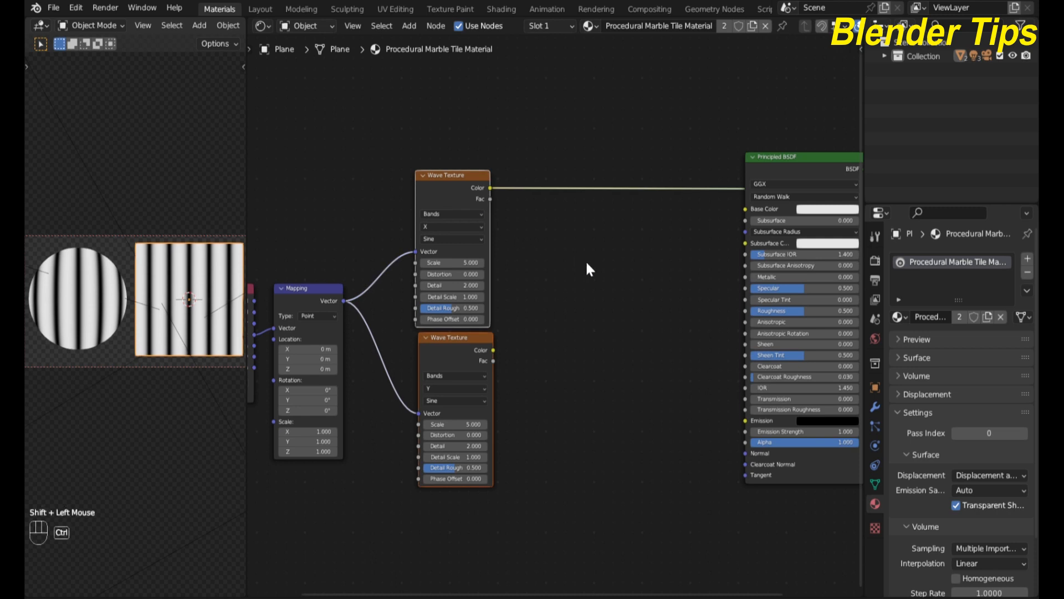
key("ctrl+KP_0")
scroll(573, 307, "up", 2)
scroll(573, 311, "up", 2)
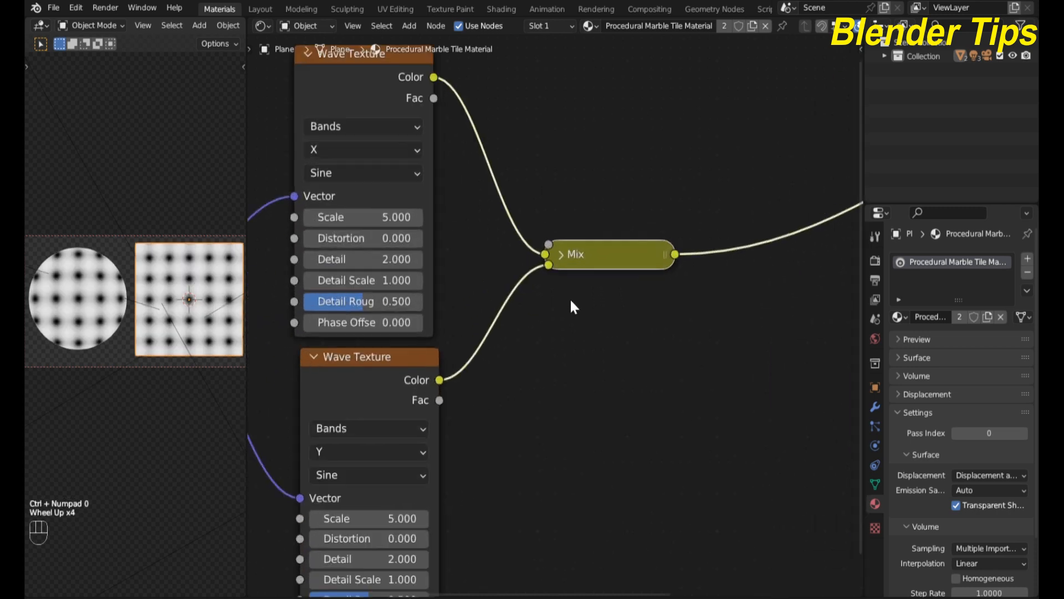
Step: Expand the Mix node and set its Factor to 1.000
left_click(561, 257)
scroll(656, 371, "down", 3)
middle_click_drag(693, 380, 674, 349)
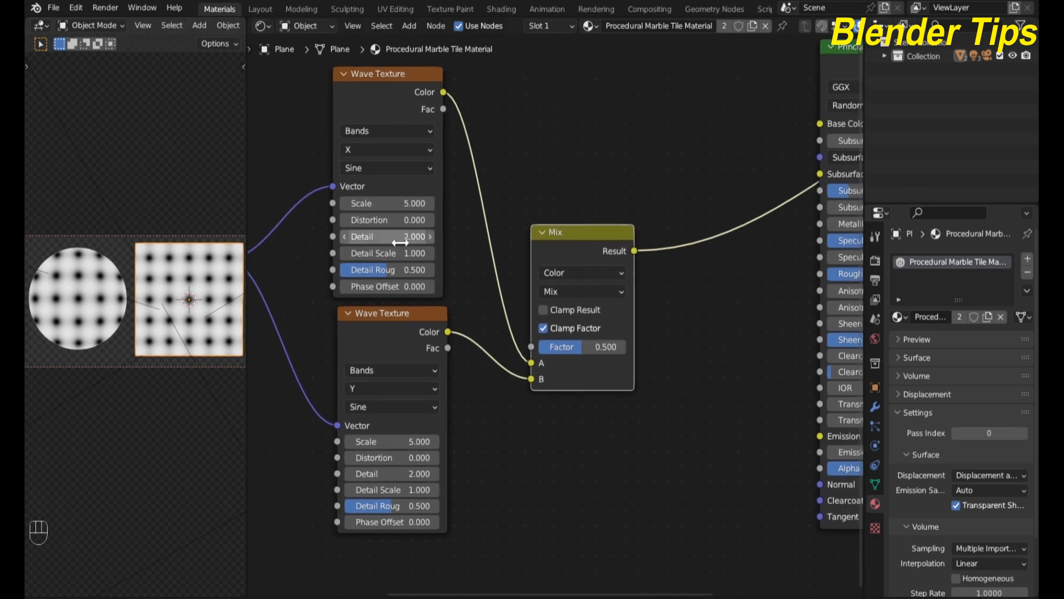
scroll(443, 294, "down", 2)
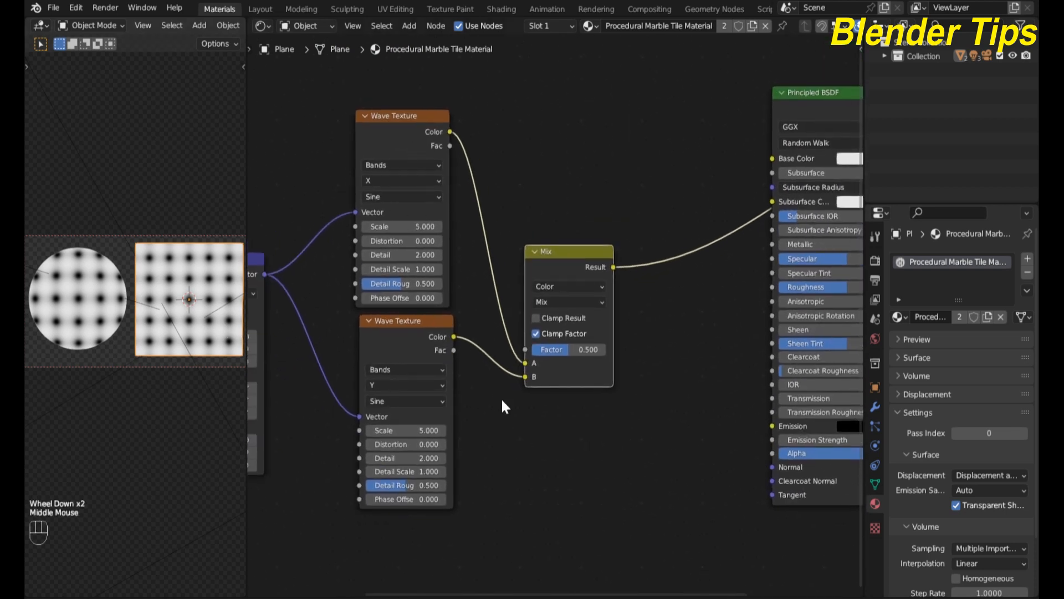
scroll(597, 401, "up", 4)
middle_click_drag(627, 399, 581, 308)
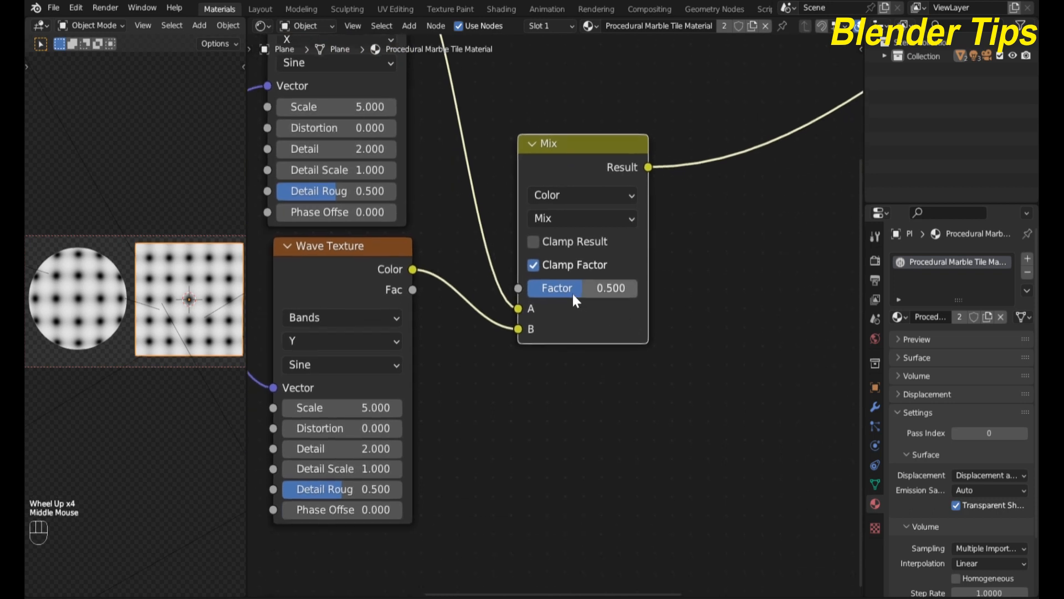
left_click_drag(573, 294, 646, 286)
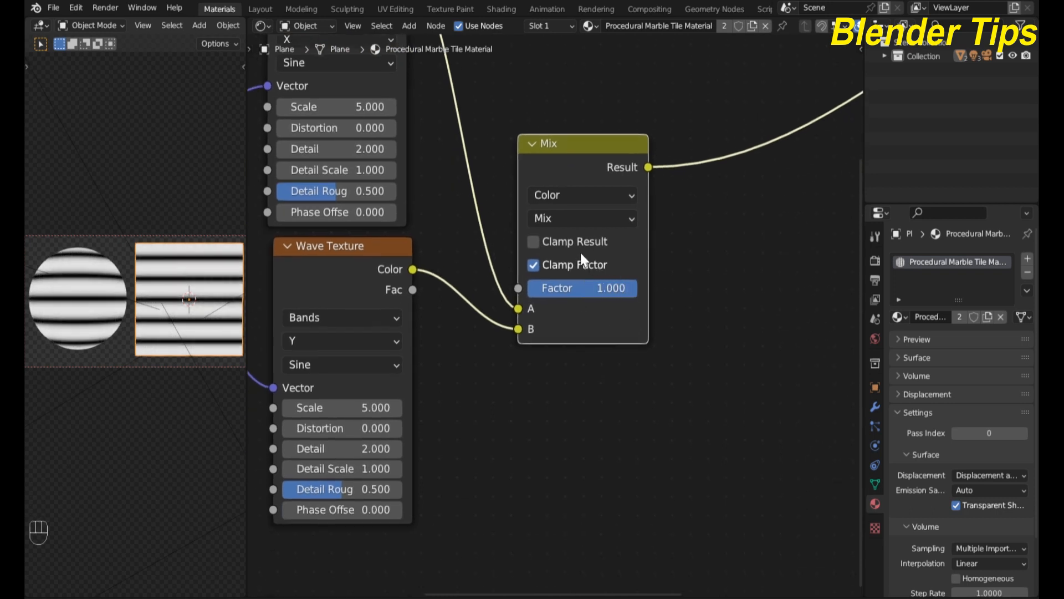
Step: Set the Mix node's blending mode to Darken and check the pattern on the objects
left_click(571, 219)
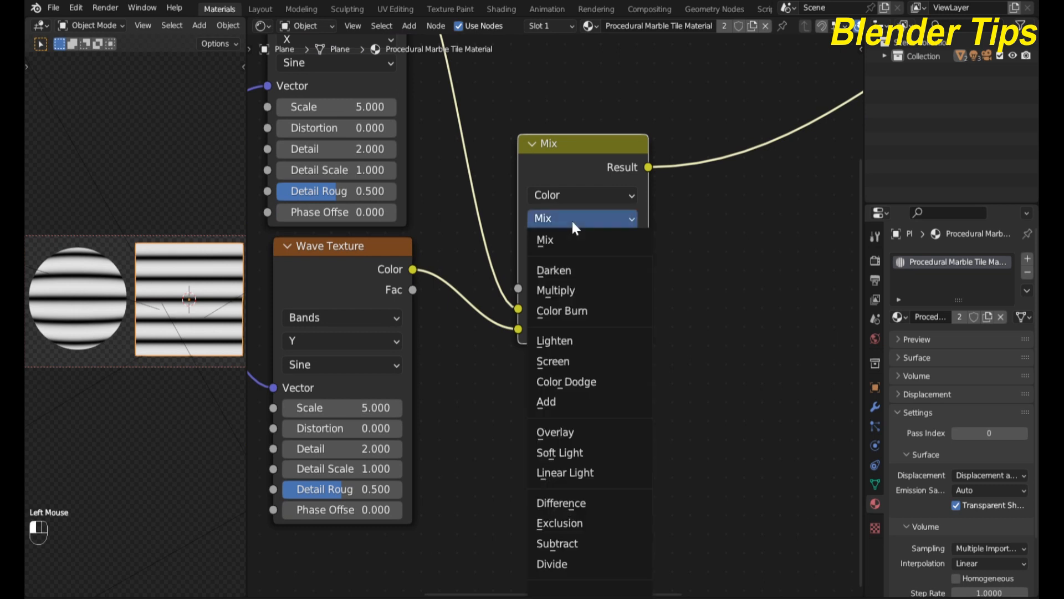
left_click(576, 265)
scroll(182, 355, "up", 4)
scroll(181, 338, "down", 5)
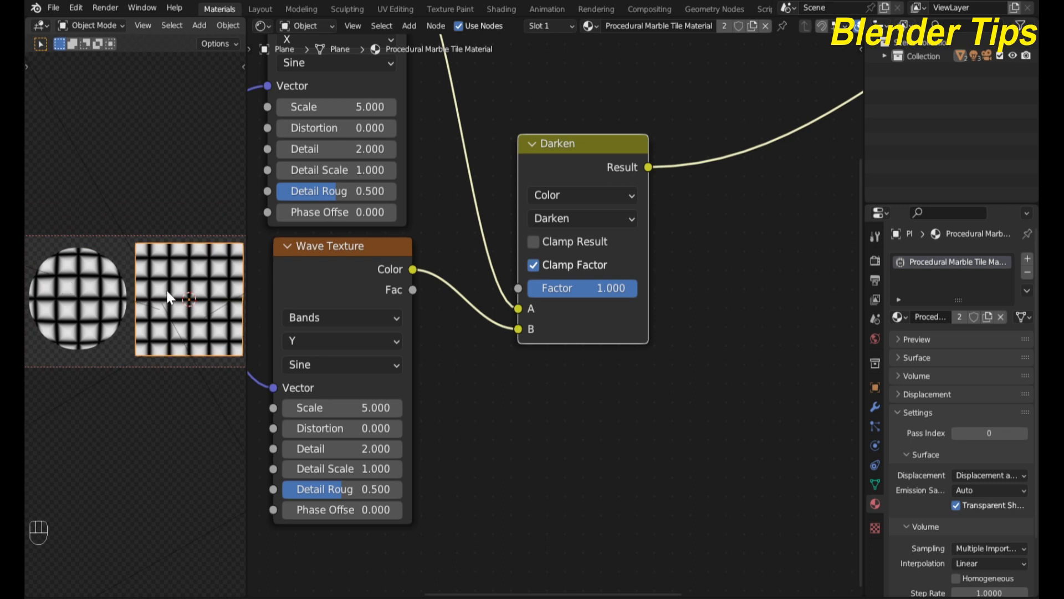
scroll(169, 298, "down", 1)
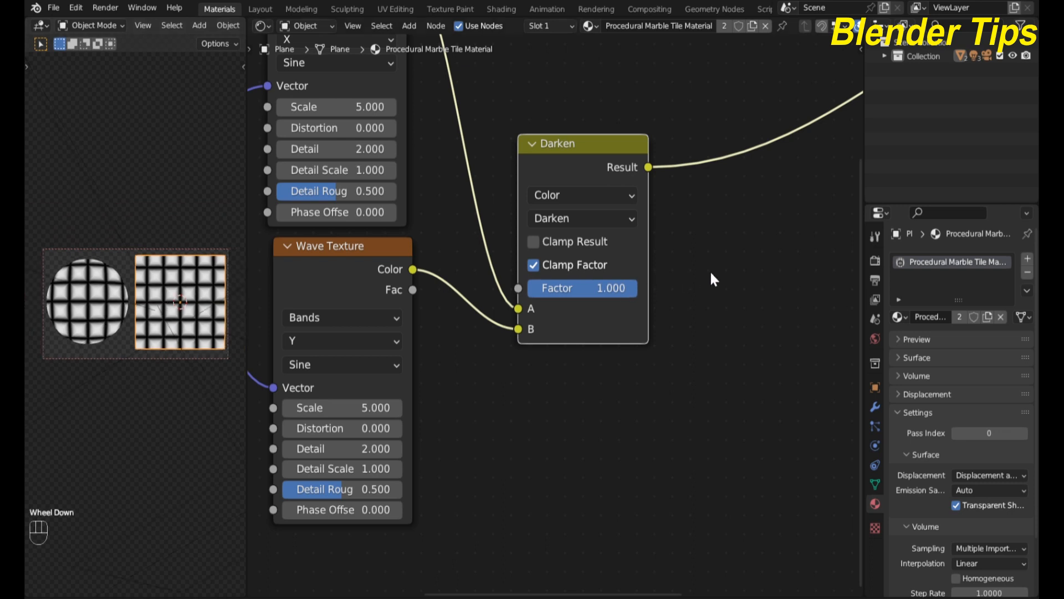
Step: Move the Darken node slightly closer to the two Wave Texture nodes
scroll(713, 277, "down", 2)
middle_click_drag(712, 277, 636, 404)
scroll(632, 391, "down", 2)
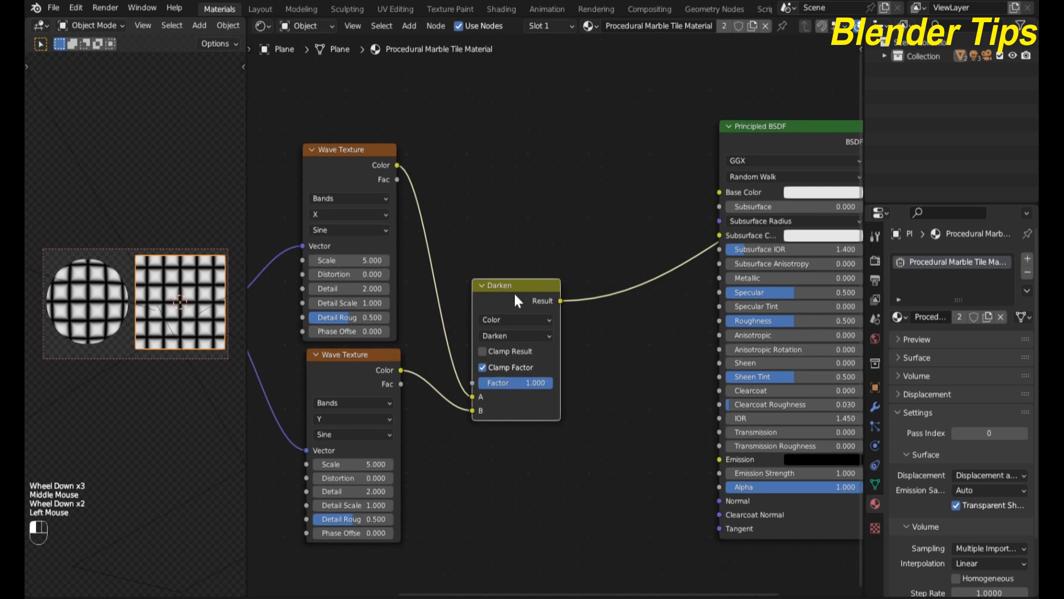
left_click_drag(513, 292, 496, 296)
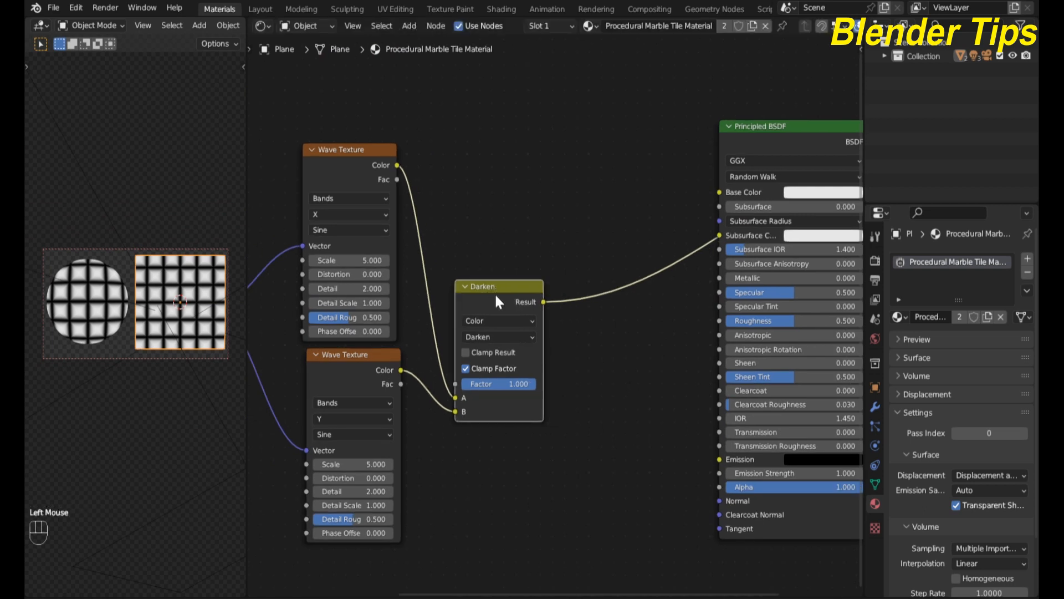
Step: Add a Map Range node on the link between the Darken node and the Principled BSDF
scroll(183, 299, "up", 3)
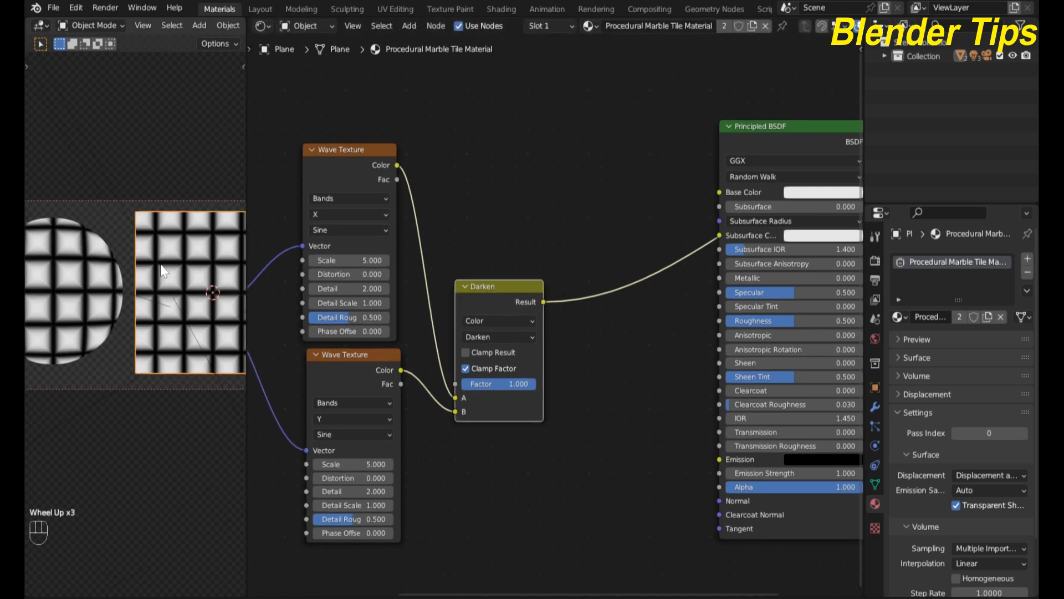
scroll(607, 348, "down", 1)
middle_click_drag(608, 348, 551, 337)
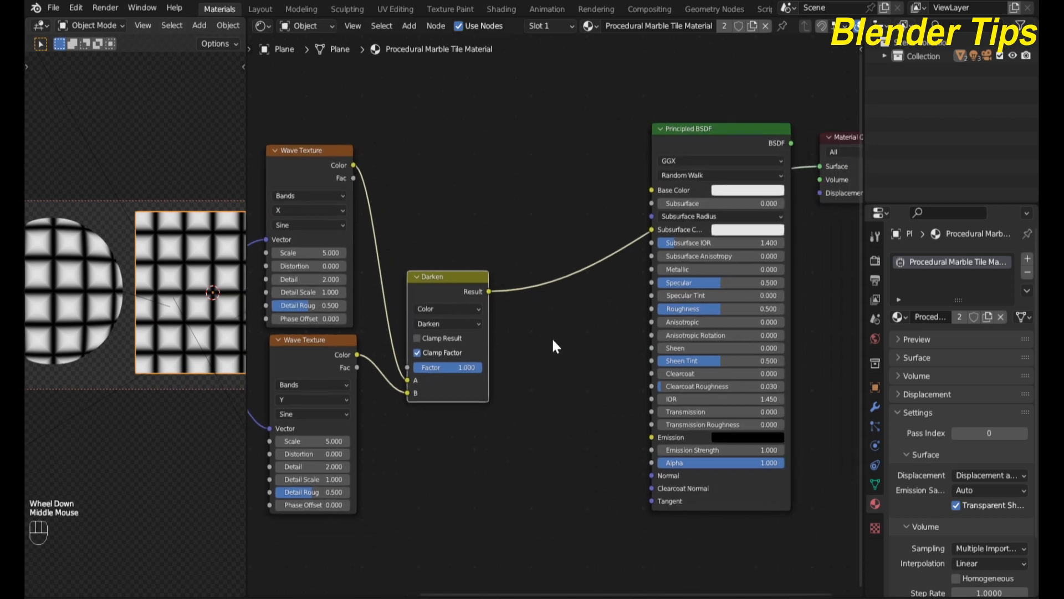
scroll(551, 337, "up", 2)
scroll(551, 337, "up", 2)
left_click(553, 336)
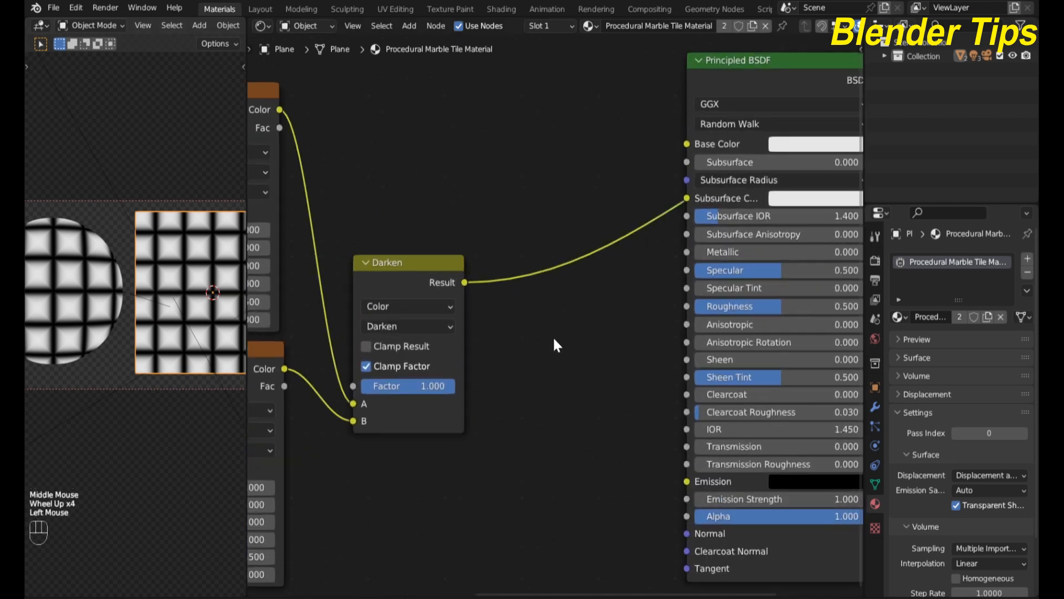
key("shift+a")
left_click(553, 340)
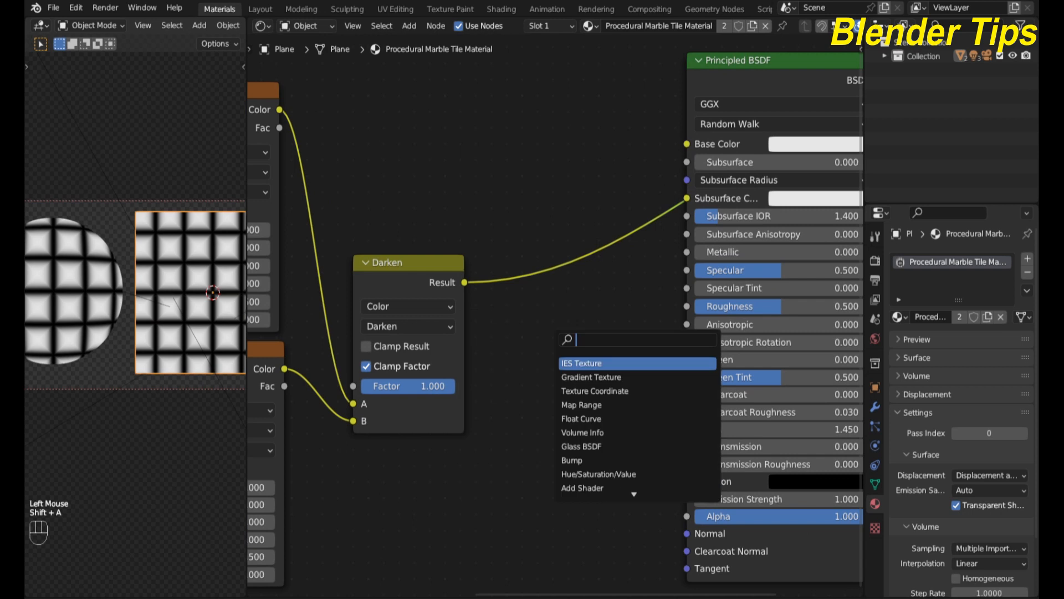
type("map")
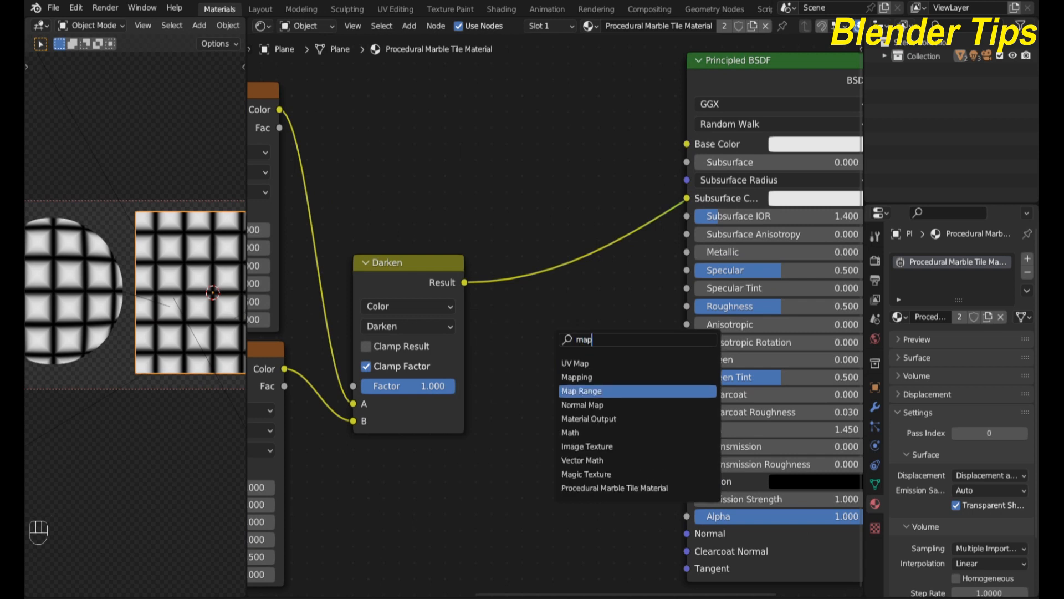
left_click(581, 391)
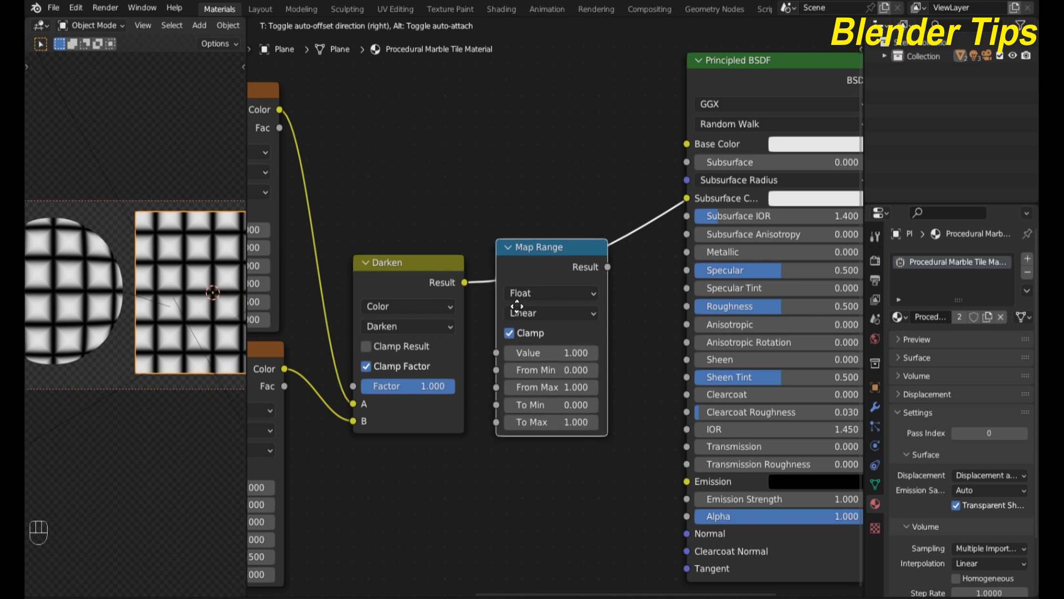
left_click(526, 352)
Step: Reroute the Map Range Result from the Principled BSDF's Subsurface Color input to its Base Color input
middle_click_drag(643, 459, 581, 499)
scroll(539, 183, "down", 3)
middle_click_drag(539, 184, 500, 183)
left_click_drag(619, 115, 656, 148)
left_click(657, 148)
scroll(602, 233, "up", 1)
middle_click_drag(602, 234, 594, 194)
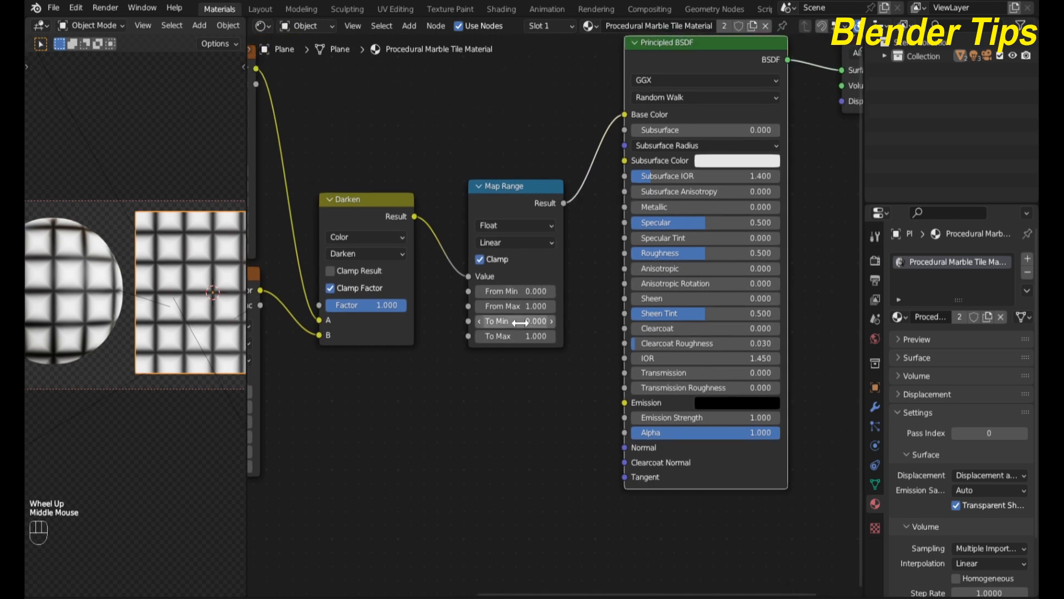
Step: Set the Map Range node's From Max to 0.003 to thin the tile grid lines
scroll(587, 279, "up", 5)
scroll(589, 284, "up", 1)
middle_click_drag(587, 277, 601, 299)
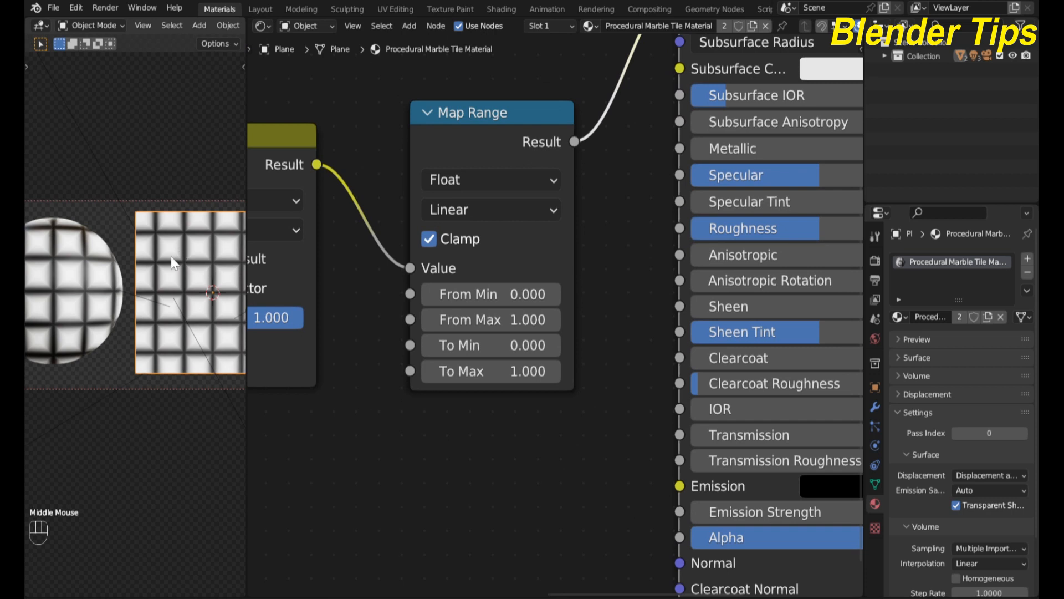
scroll(161, 243, "up", 1)
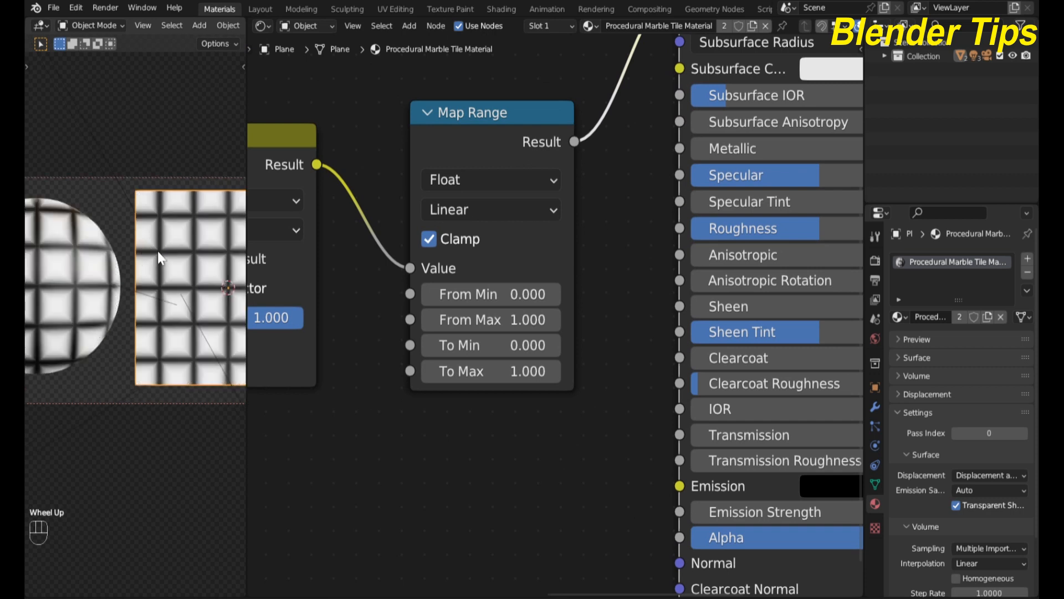
scroll(510, 394, "up", 1)
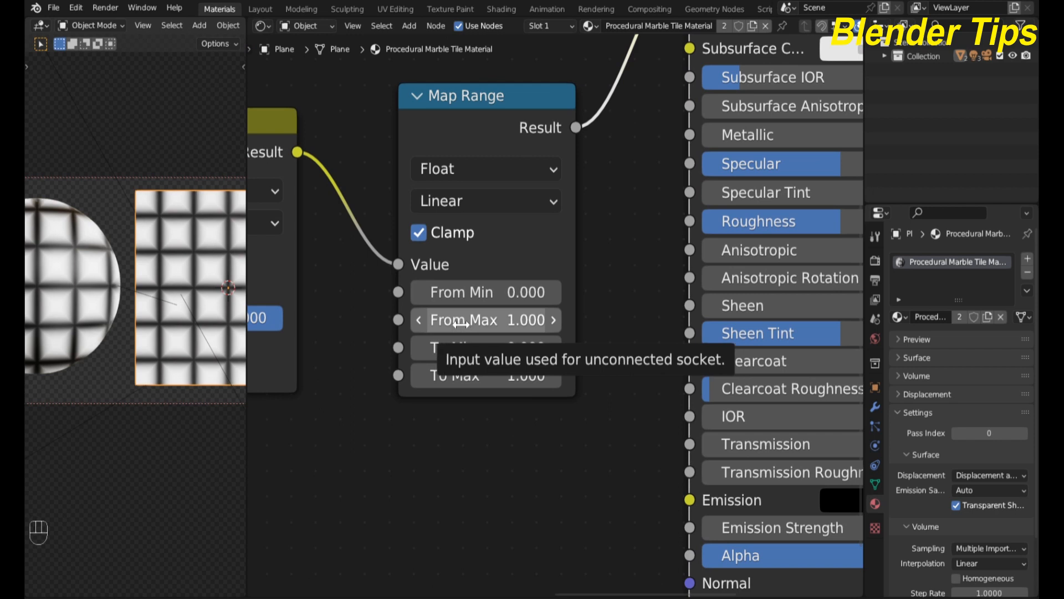
left_click_drag(463, 322, 430, 321)
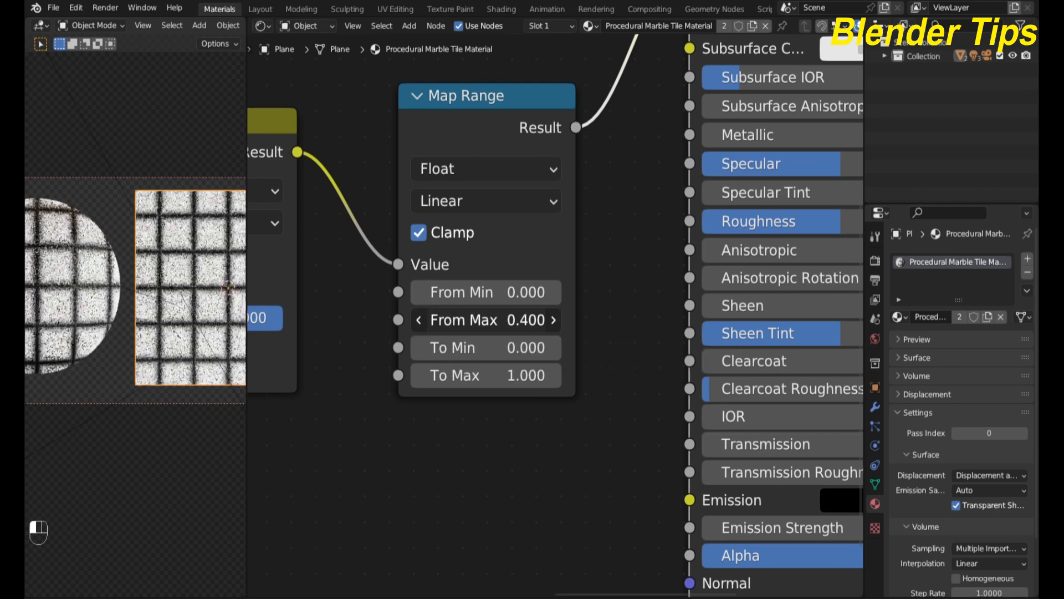
left_click(430, 320)
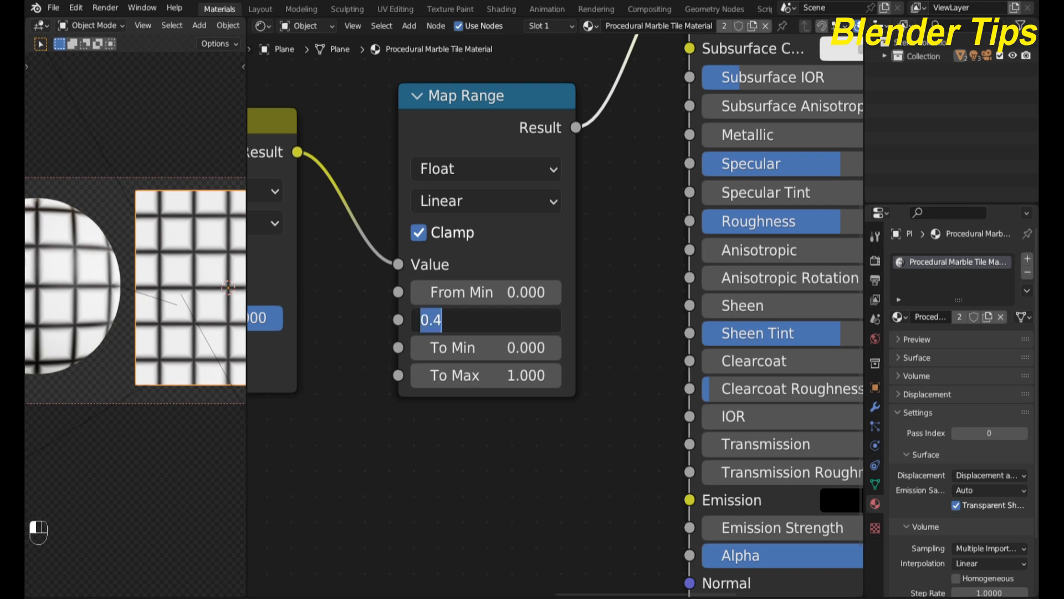
type(".003")
left_click(363, 303)
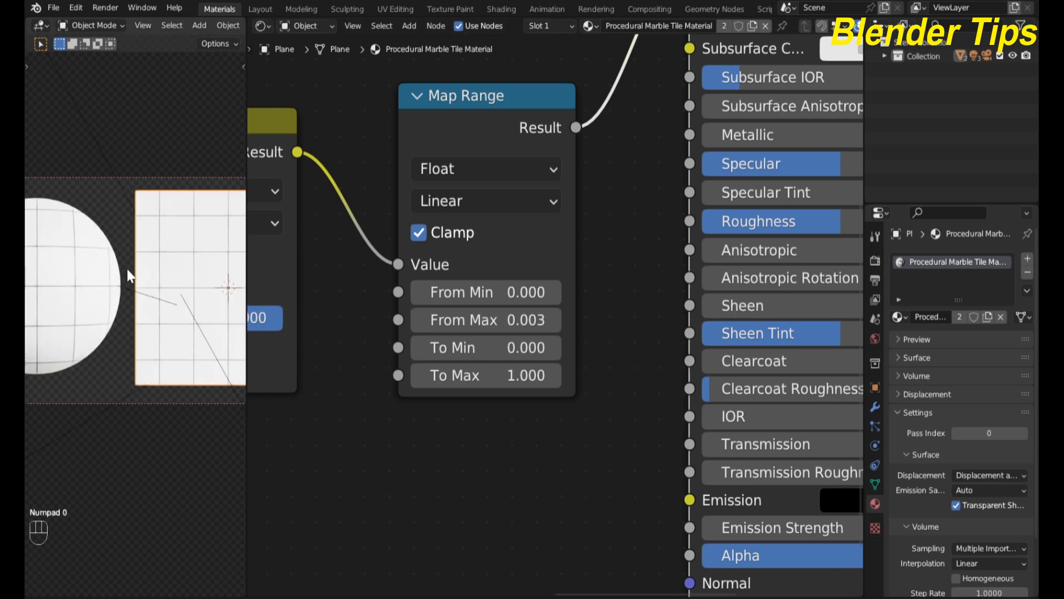
Step: Inspect the grid lines on the objects and set the Map Range node's To Max to 10
scroll(126, 266, "up", 6)
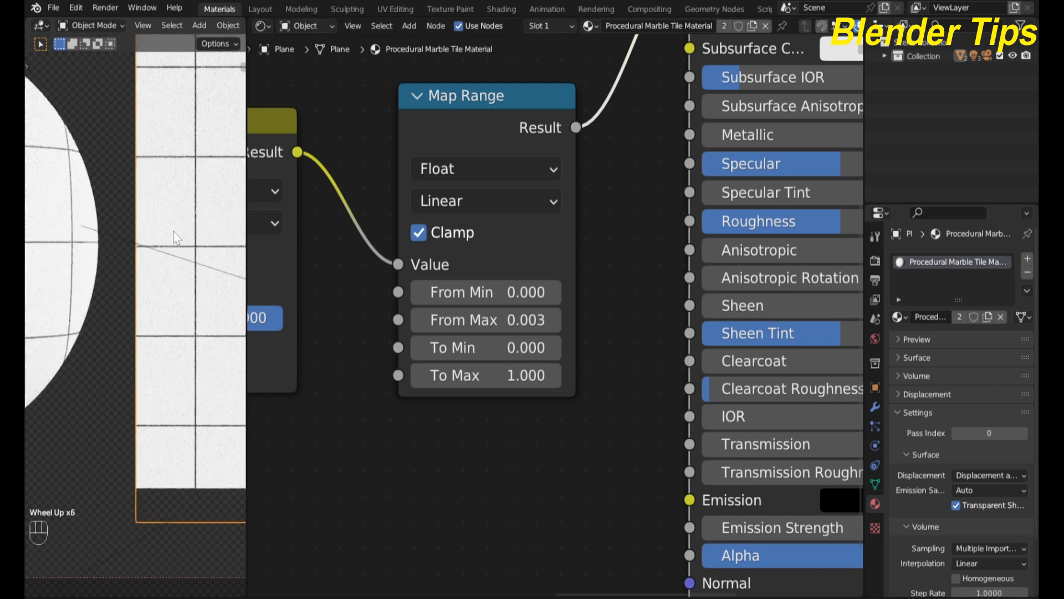
scroll(191, 196, "down", 4)
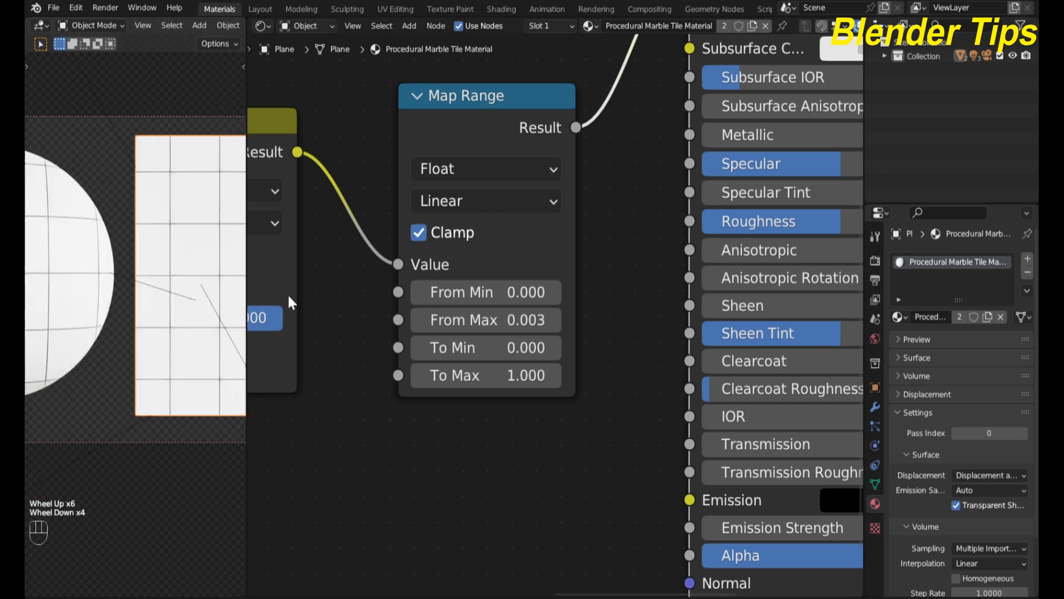
scroll(496, 414, "up", 2)
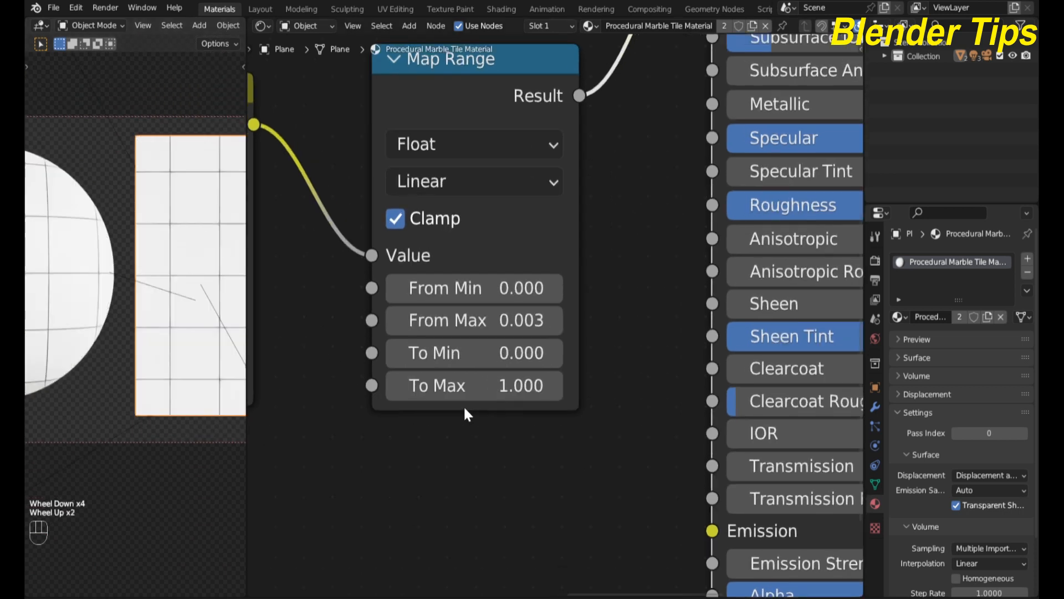
scroll(456, 407, "up", 2)
left_click(436, 392)
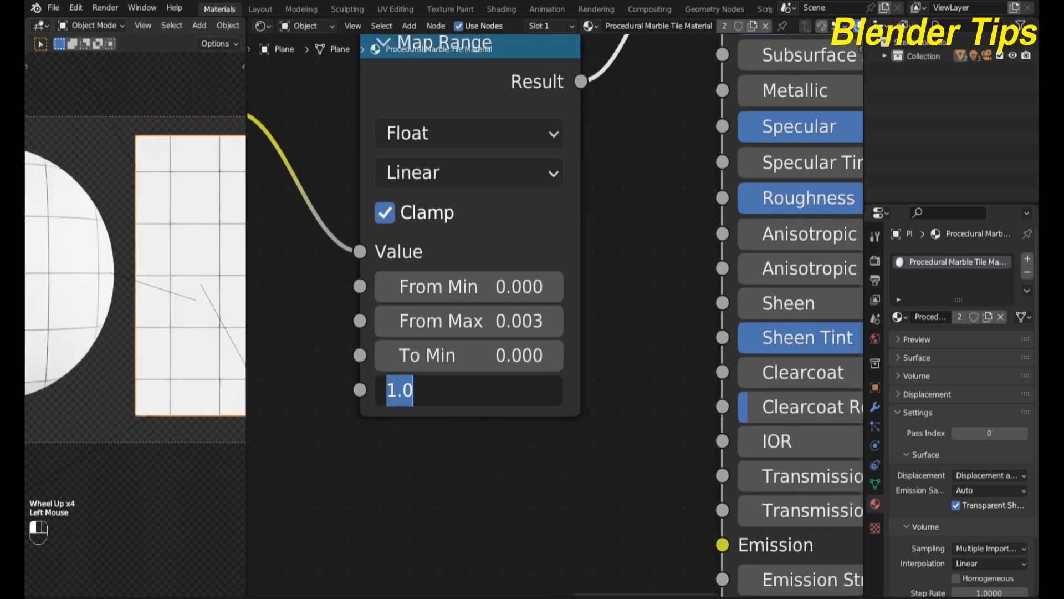
type("10")
key("Return")
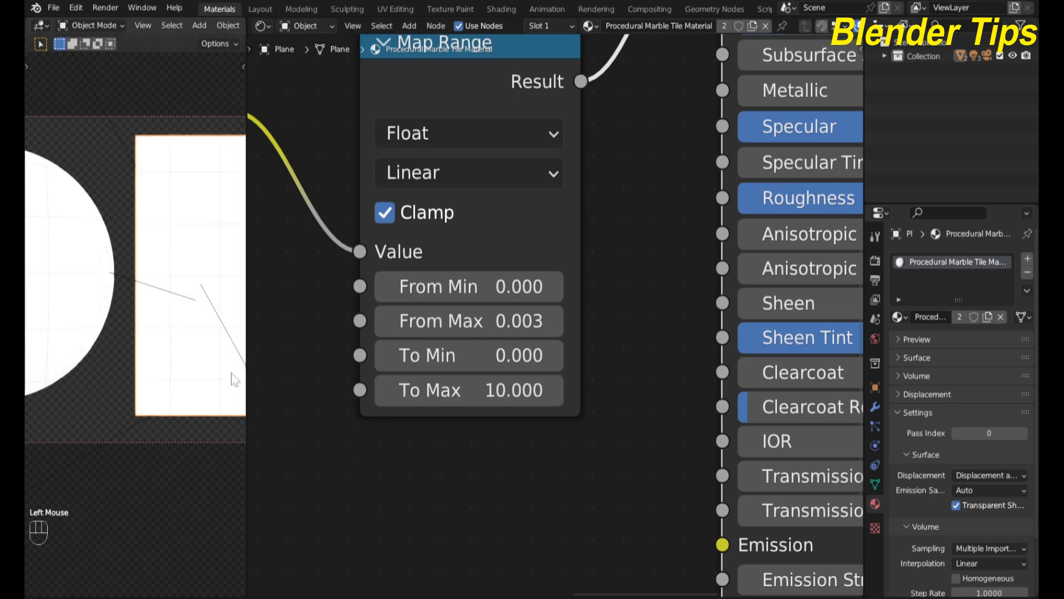
Step: Unlink the Map Range node from Base Color, shift it lower, and connect its Result to the Principled BSDF's Normal input
scroll(165, 298, "down", 2)
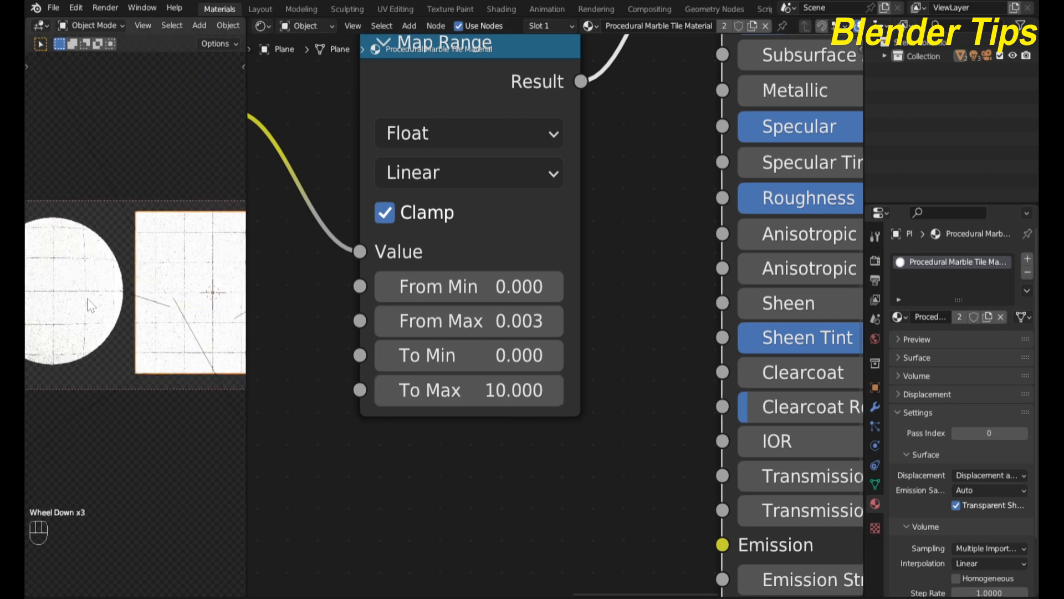
scroll(634, 272, "down", 2)
scroll(634, 271, "down", 2)
middle_click_drag(634, 272, 558, 382)
scroll(558, 382, "down", 2)
middle_click_drag(503, 229, 494, 233)
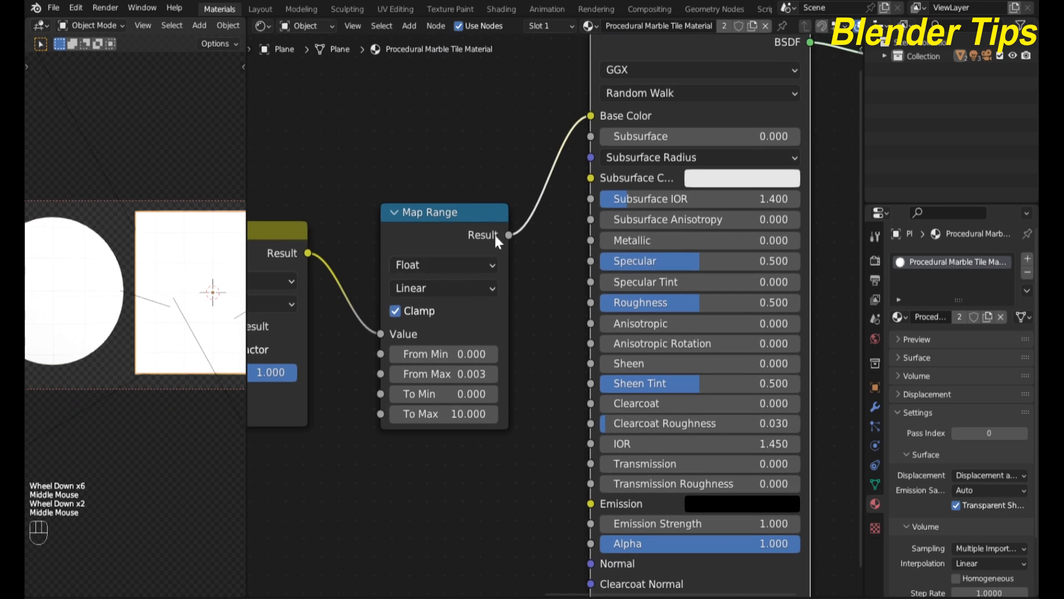
left_click_drag(591, 116, 546, 166)
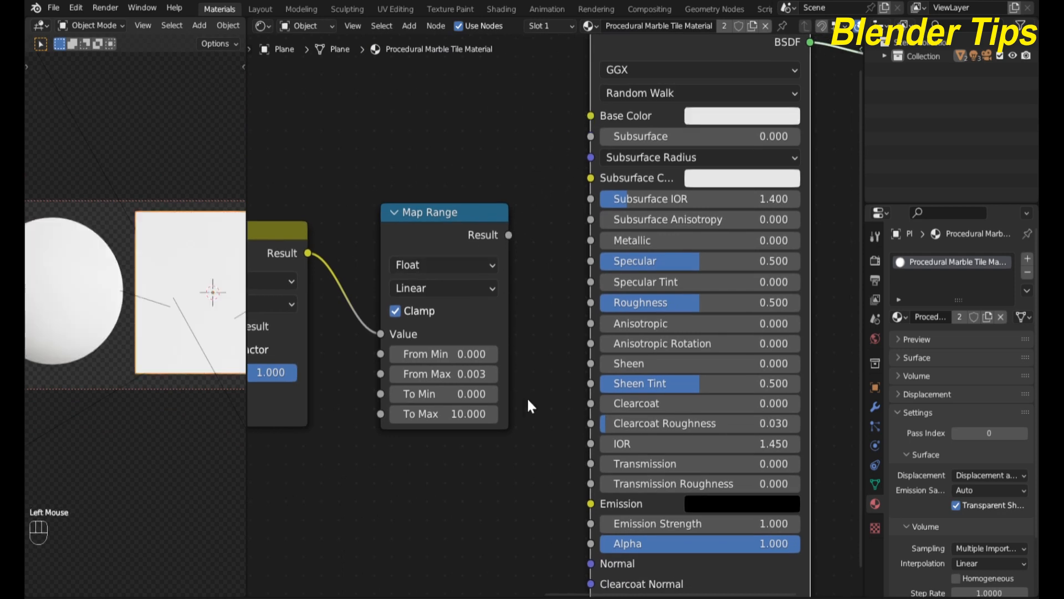
middle_click_drag(533, 450, 575, 344)
left_click_drag(472, 104, 438, 219)
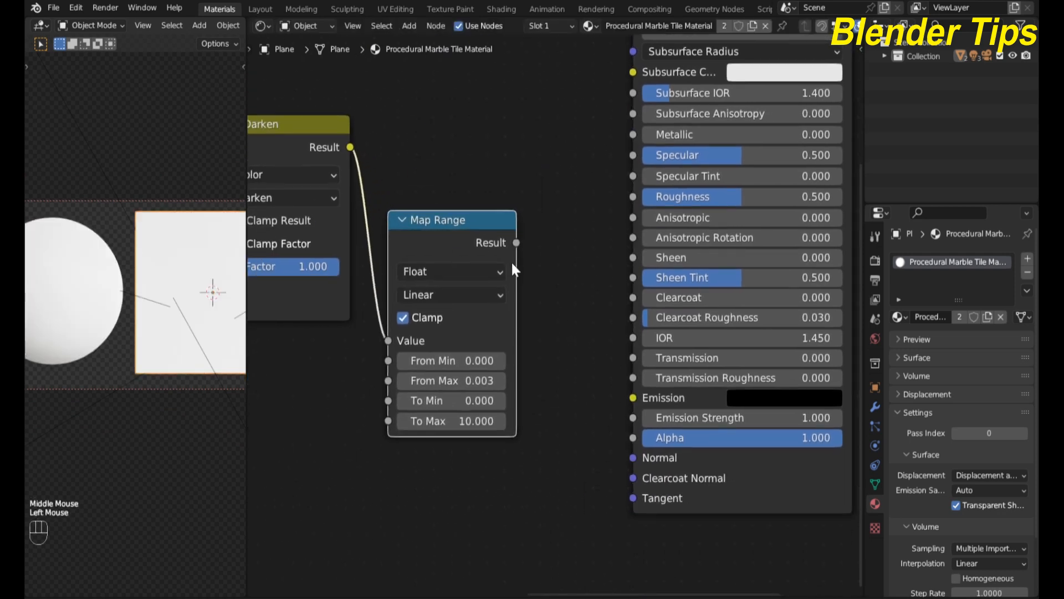
left_click_drag(517, 242, 628, 457)
Step: Insert a Bump node on the link between Map Range and the Principled BSDF's Normal input
scroll(119, 347, "down", 2)
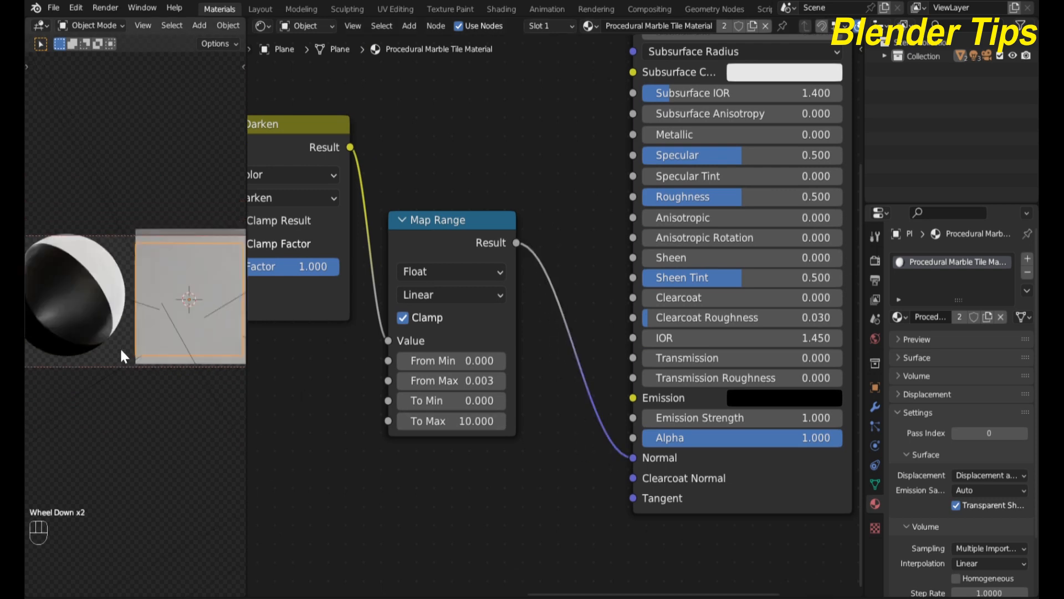
scroll(524, 481, "down", 4)
middle_click_drag(525, 481, 519, 419)
scroll(523, 503, "down", 2)
scroll(480, 263, "up", 3)
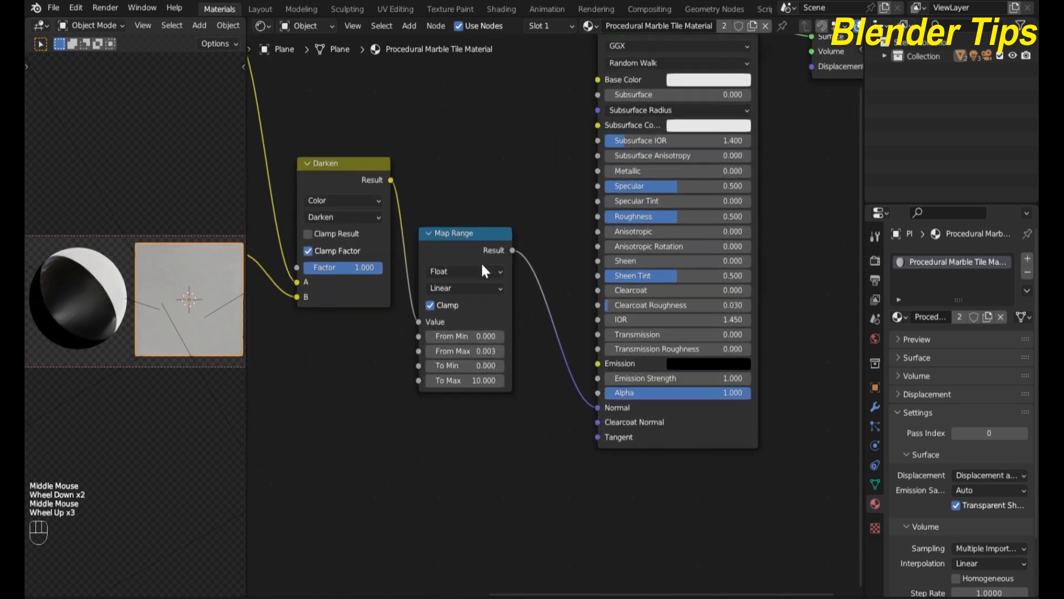
scroll(559, 424, "down", 1)
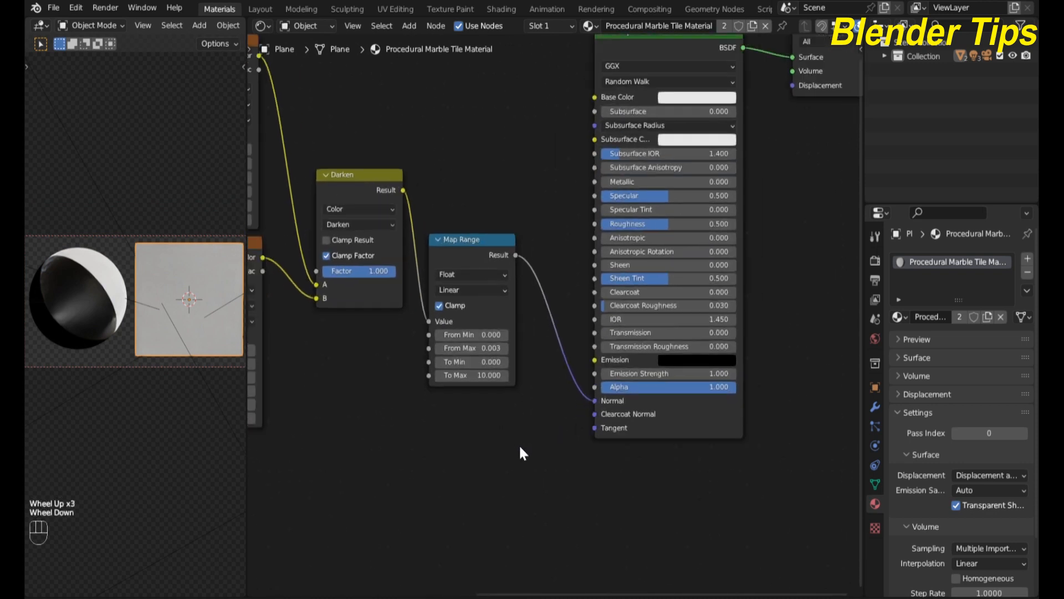
middle_click_drag(519, 444, 528, 392)
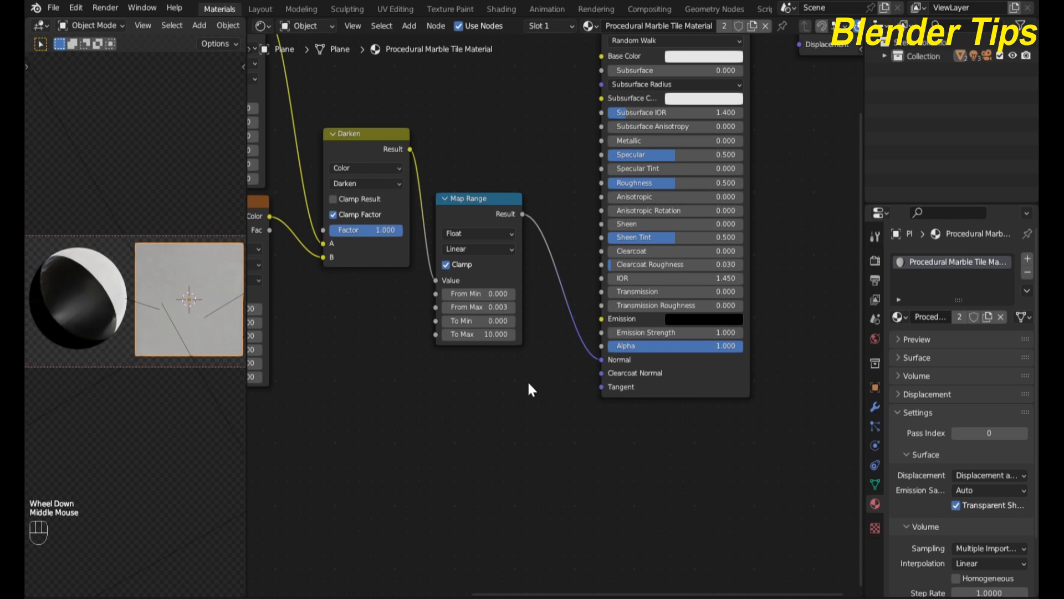
key("shift+a")
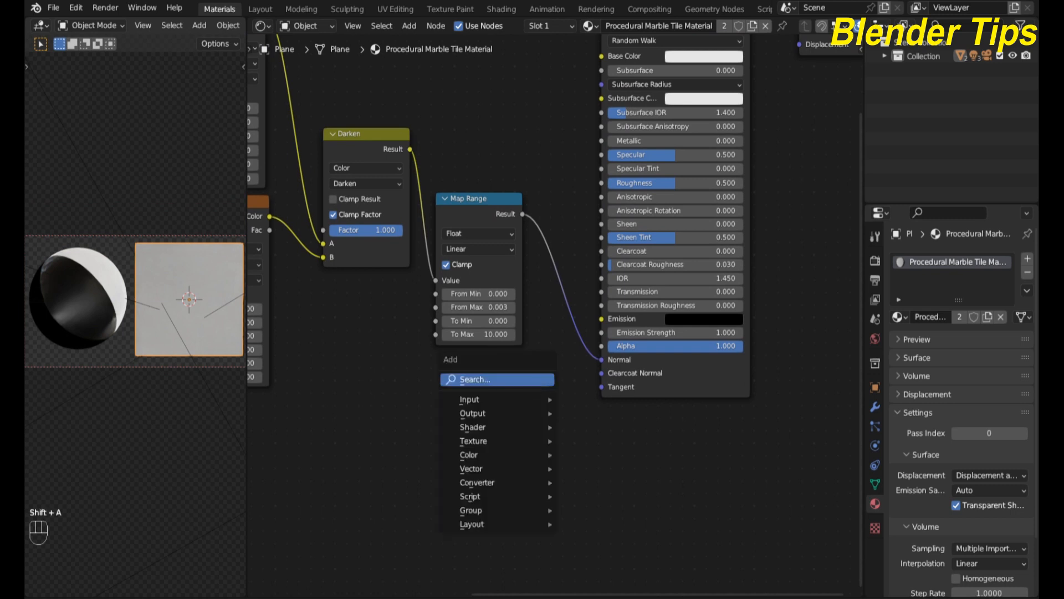
left_click(534, 380)
type("bu")
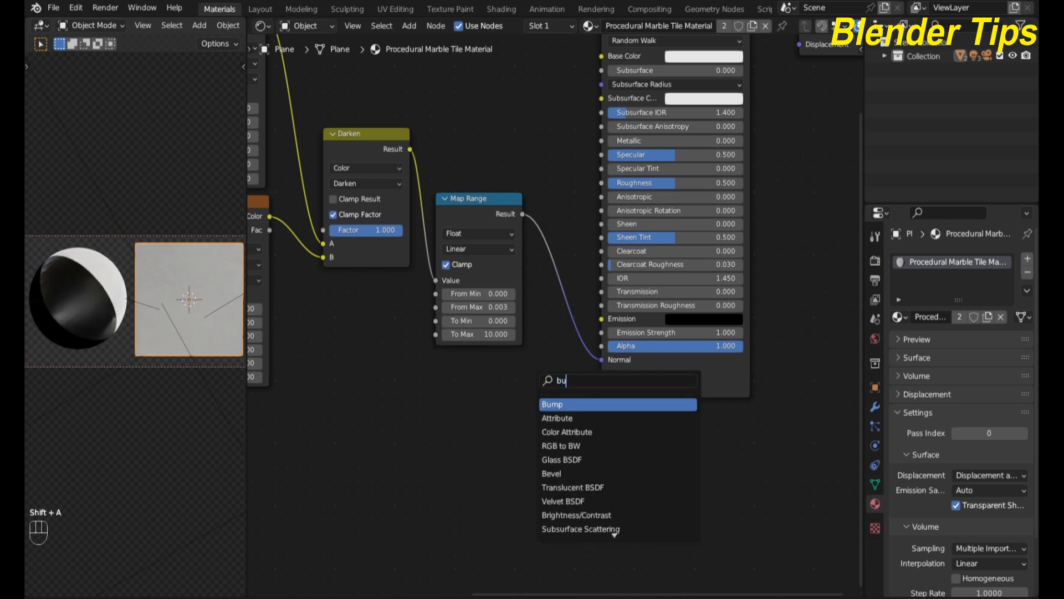
key("Return")
left_click(552, 324)
Step: Move the Map Range link from the Bump node's Normal input to its Height input and check the grooves on the objects
scroll(585, 397, "up", 2)
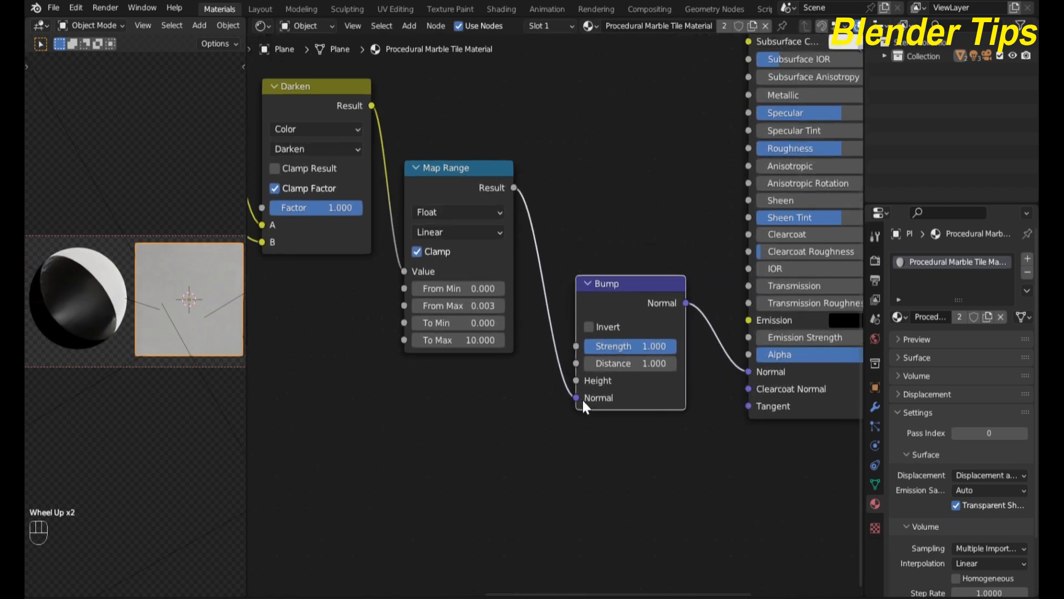
mouse_move(577, 397)
left_mouse_down()
mouse_move(549, 389)
mouse_move(576, 380)
left_mouse_up()
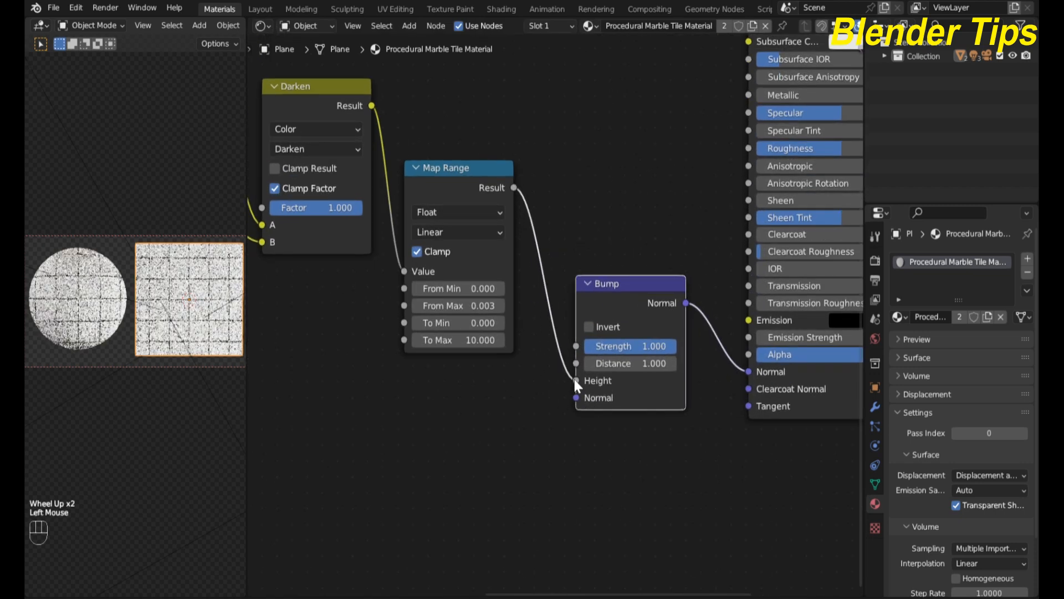
scroll(111, 305, "up", 4)
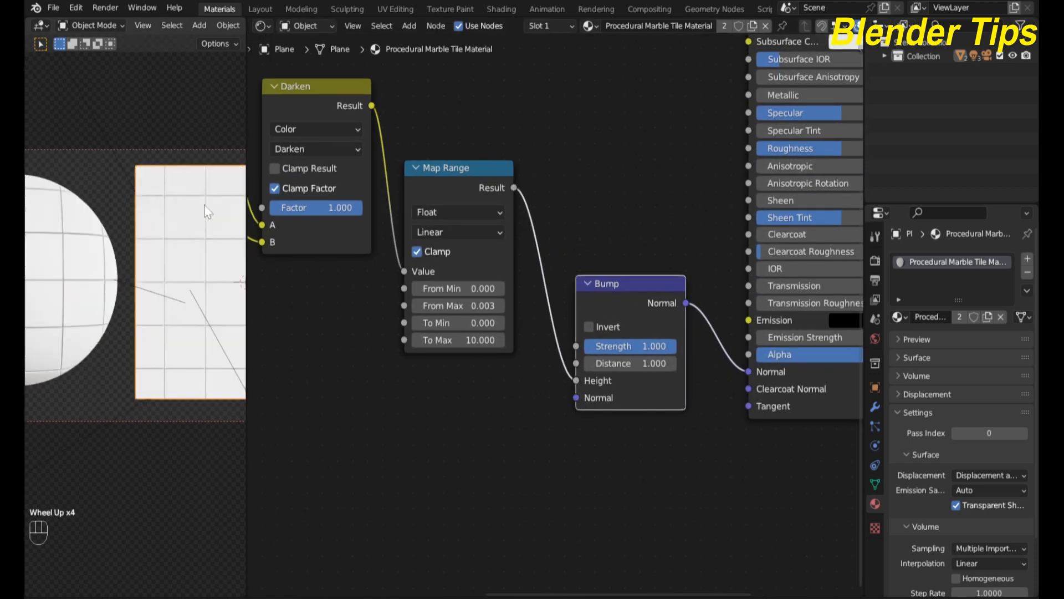
scroll(88, 286, "down", 2)
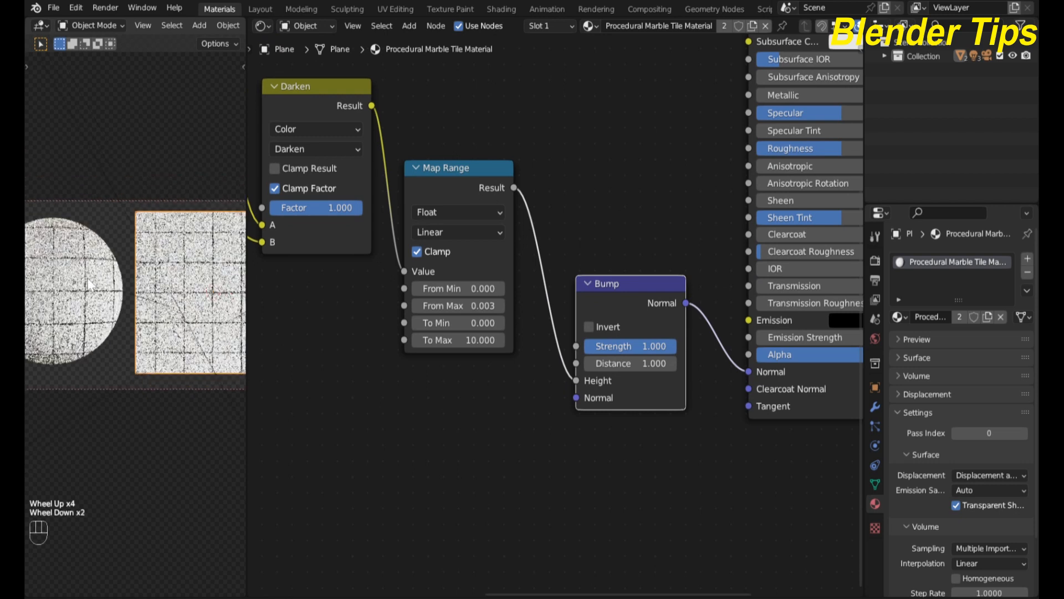
scroll(355, 316, "down", 4)
middle_click_drag(388, 337, 447, 494)
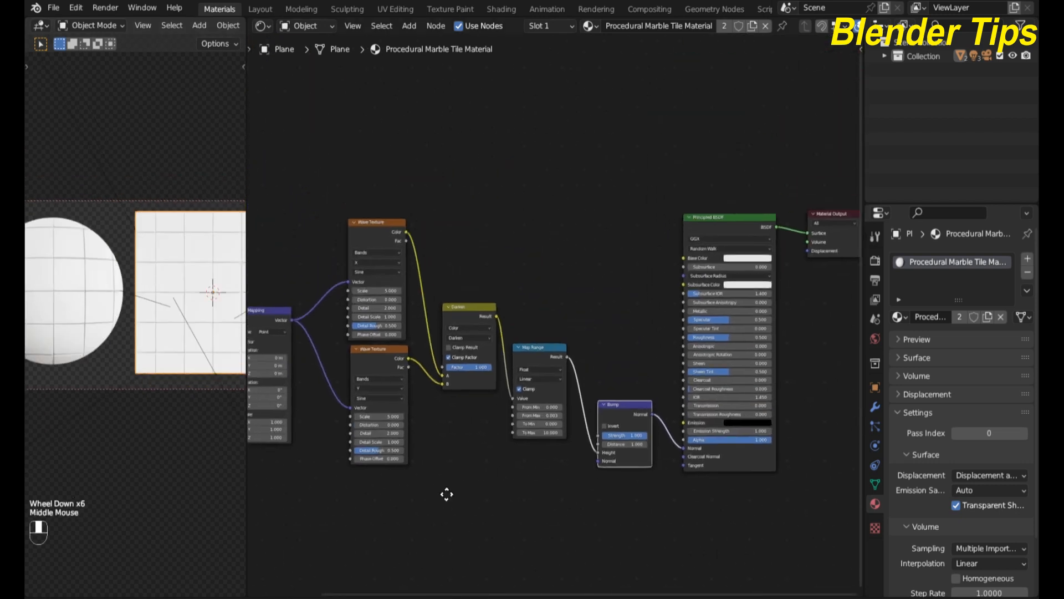
scroll(494, 449, "down", 3)
middle_click_drag(499, 451, 503, 430)
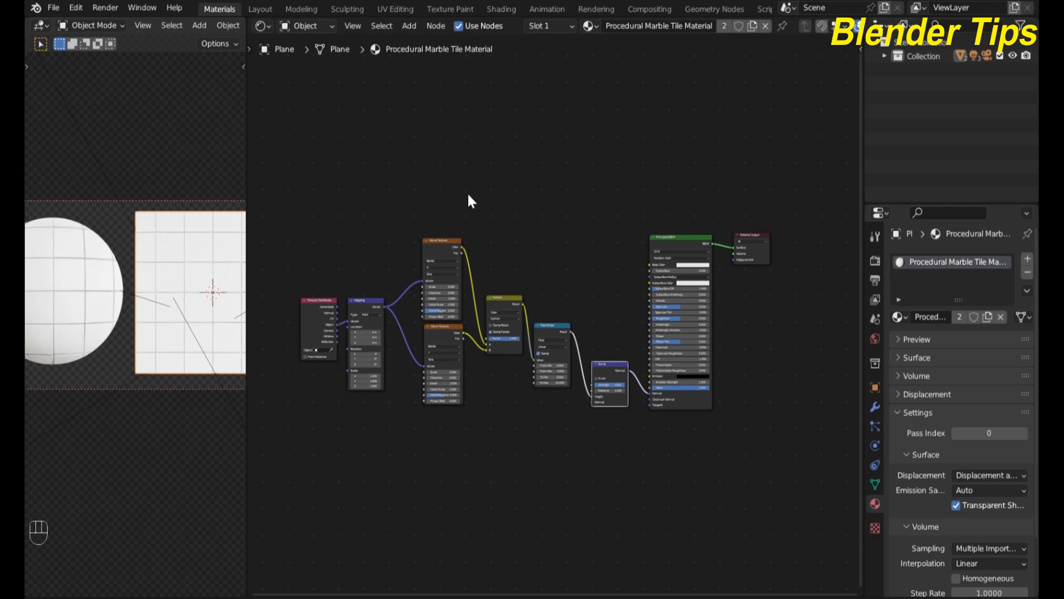
scroll(457, 206, "up", 2)
scroll(458, 222, "down", 2)
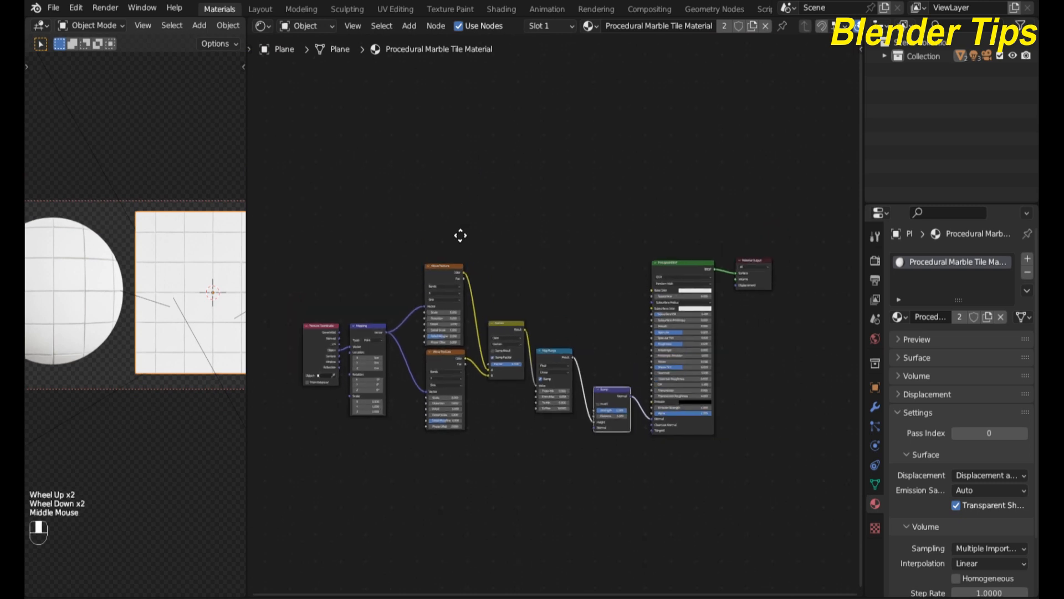
Step: Add a Musgrave Texture node above the two Wave Texture nodes
middle_click_drag(451, 149, 454, 217)
left_click(433, 212)
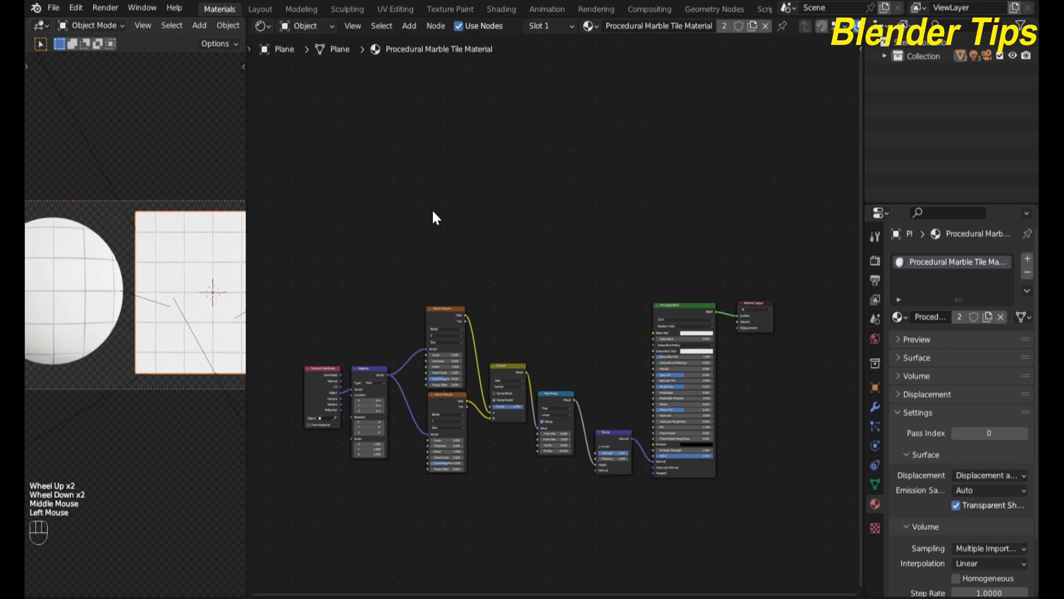
key("shift+a")
type("mu")
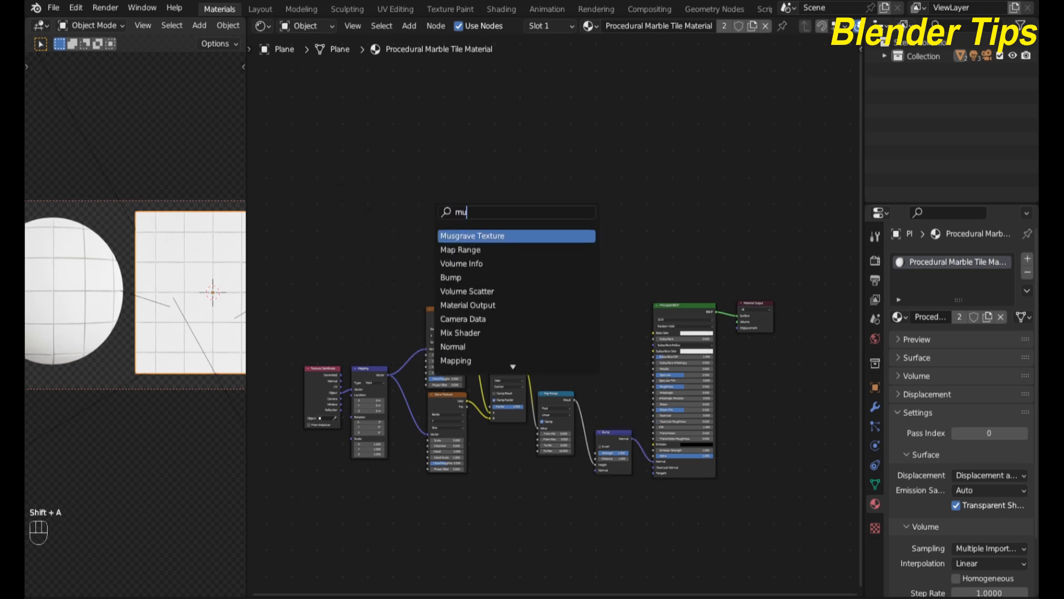
key("Return")
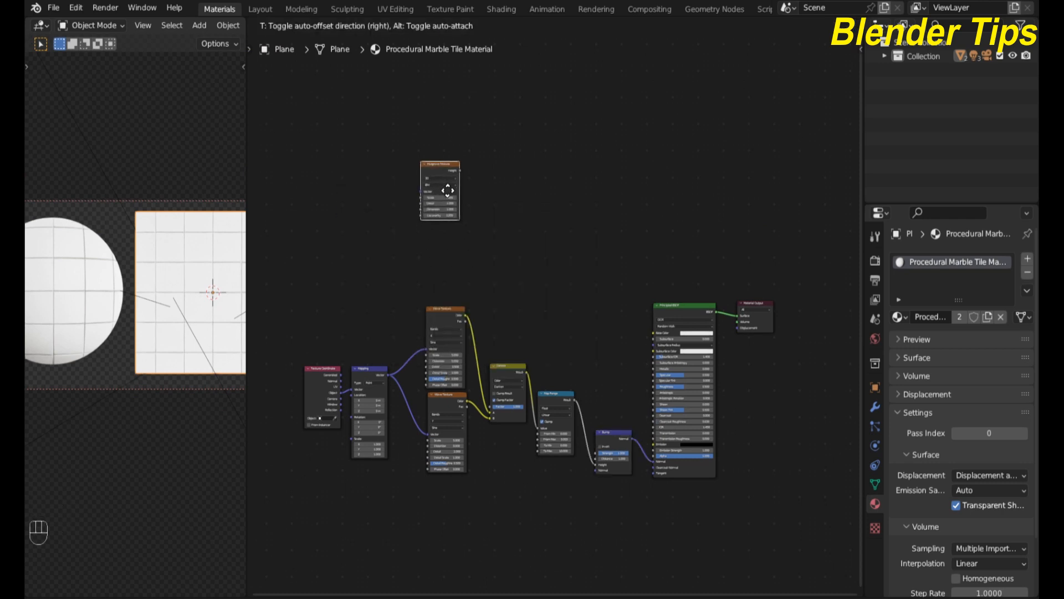
left_click(440, 215)
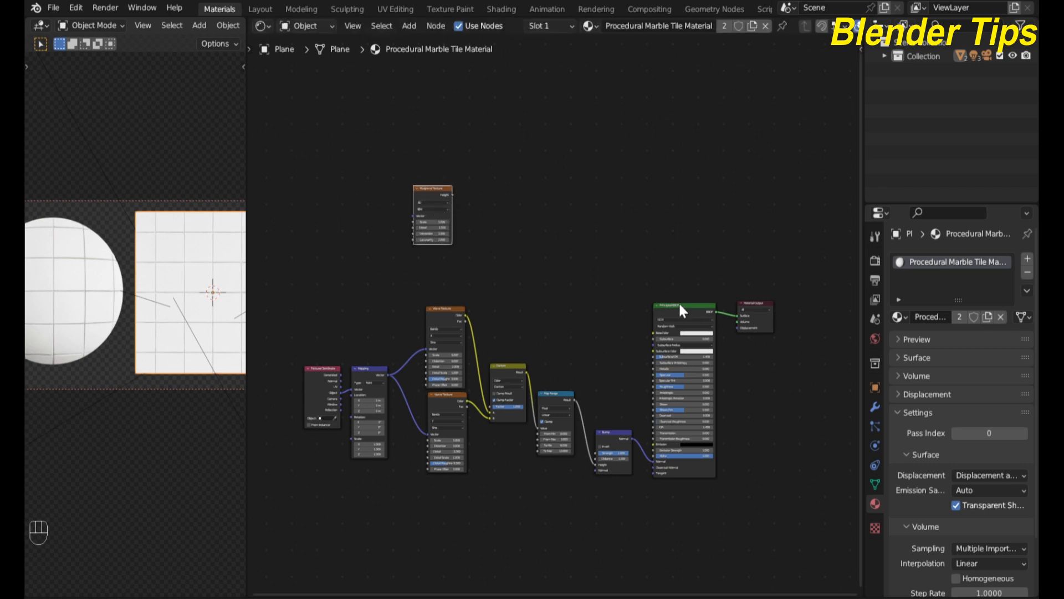
Step: Move the Principled BSDF and Material Output nodes higher, level with the Musgrave Texture node
left_click_drag(679, 305, 687, 202)
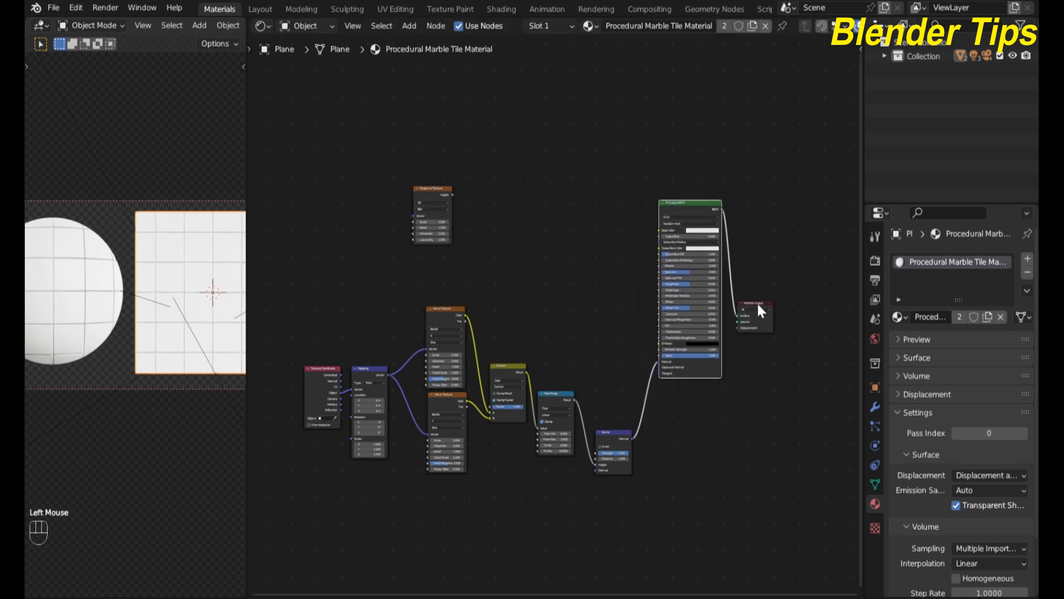
left_click_drag(757, 301, 792, 215)
scroll(548, 313, "up", 2)
middle_click_drag(511, 226, 537, 266)
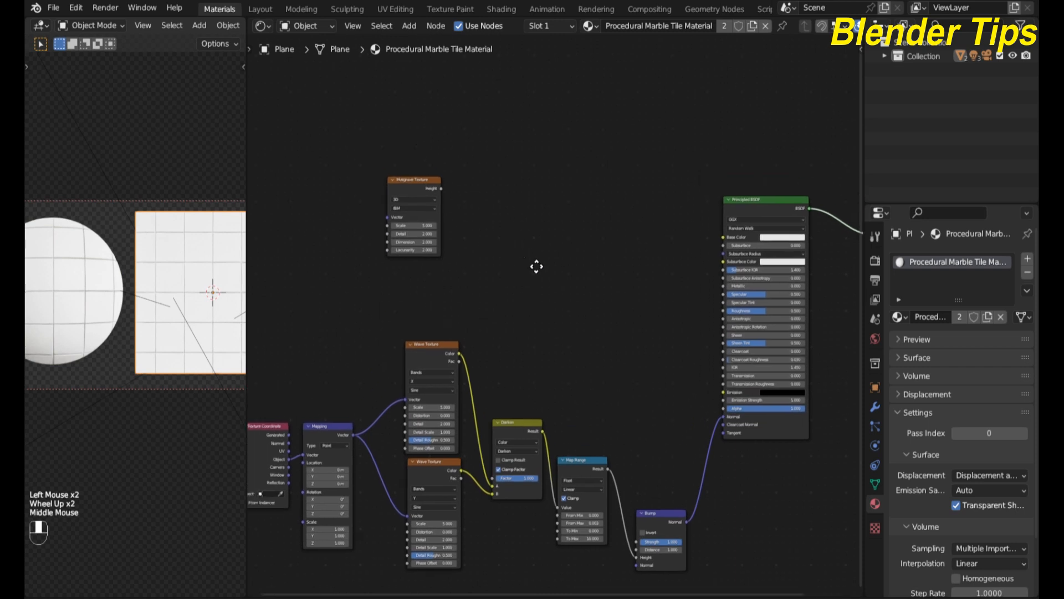
Step: Shift the Texture Coordinate and Mapping nodes up and further left, and connect Mapping's Vector to the Musgrave Texture's Vector input
scroll(356, 306, "down", 2)
middle_click_drag(355, 306, 460, 278)
left_click_drag(344, 359, 463, 444)
left_click_drag(419, 383, 346, 275)
scroll(520, 261, "up", 2)
middle_click_drag(520, 260, 526, 332)
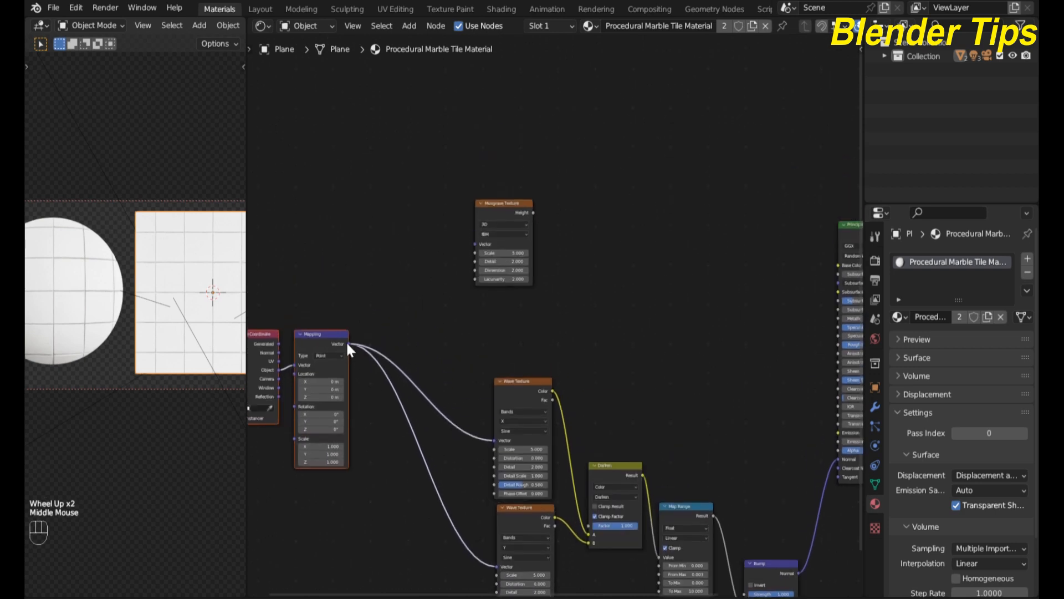
left_click_drag(347, 343, 474, 244)
scroll(566, 245, "up", 2)
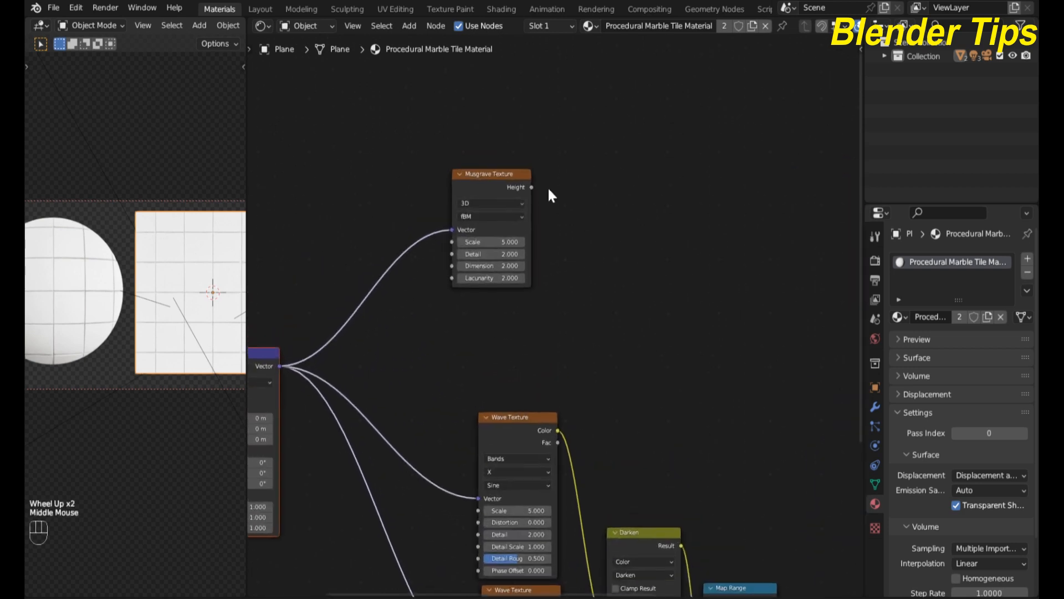
Step: Preview the Musgrave Texture's output directly on the objects
left_click(485, 180)
left_click(485, 181, "ctrl+shift")
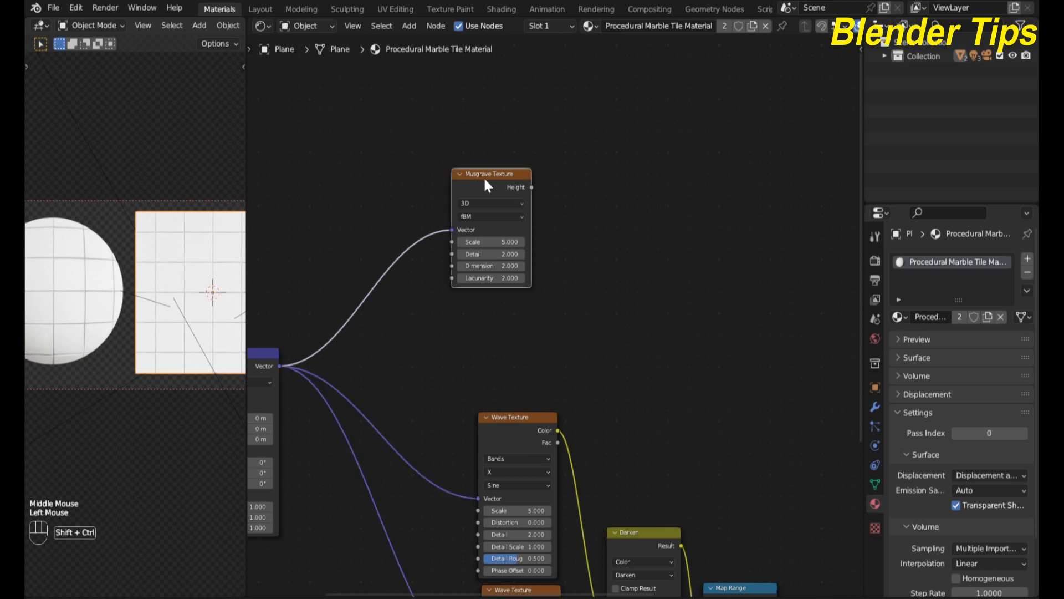
scroll(456, 317, "up", 4)
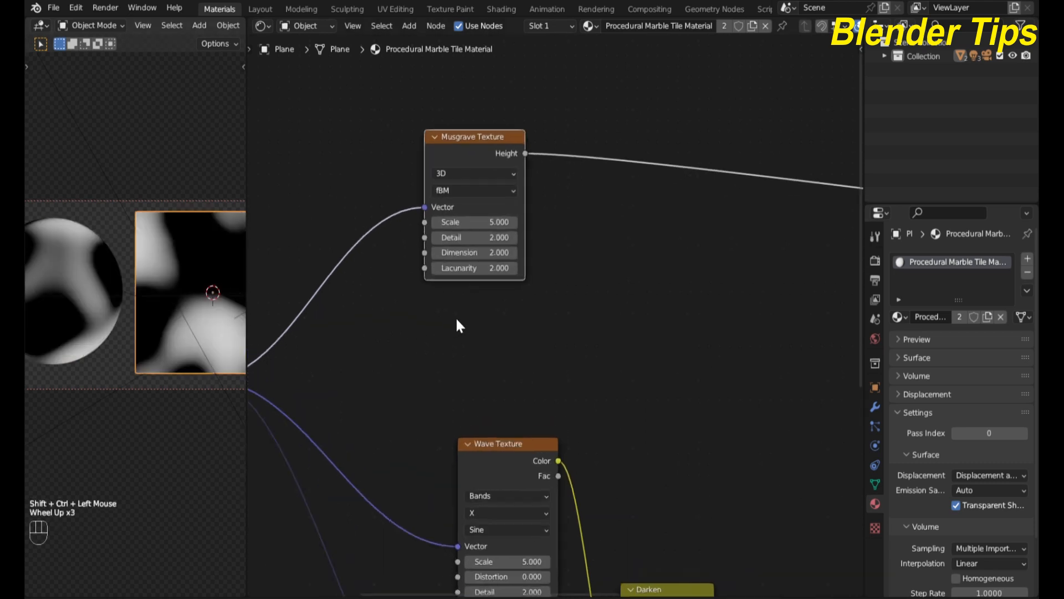
middle_click_drag(458, 302, 476, 317)
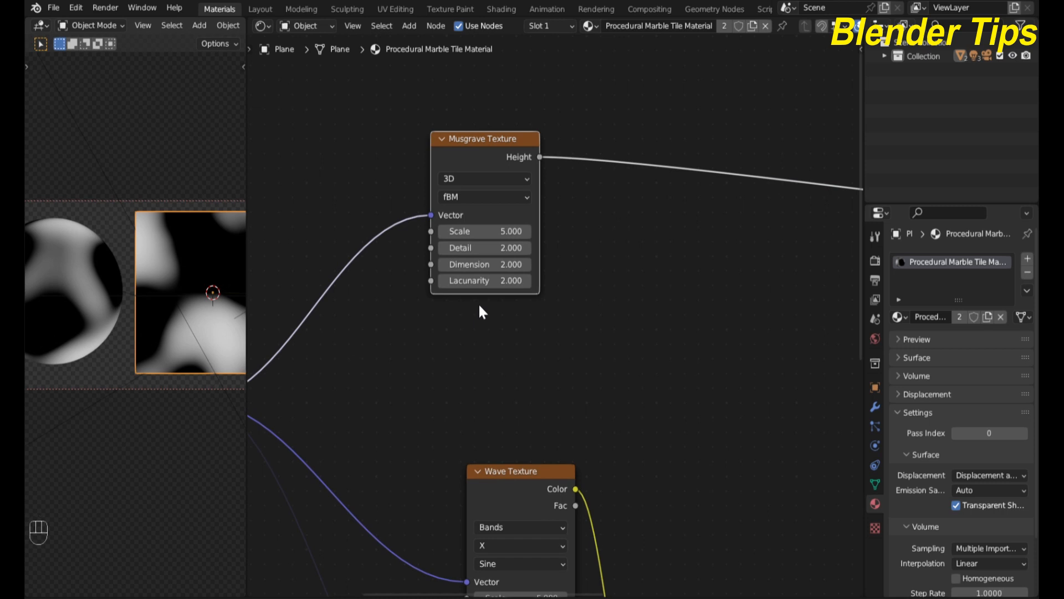
Step: Set the Musgrave Texture's Scale to 2 and its Detail to 14
left_click(501, 232)
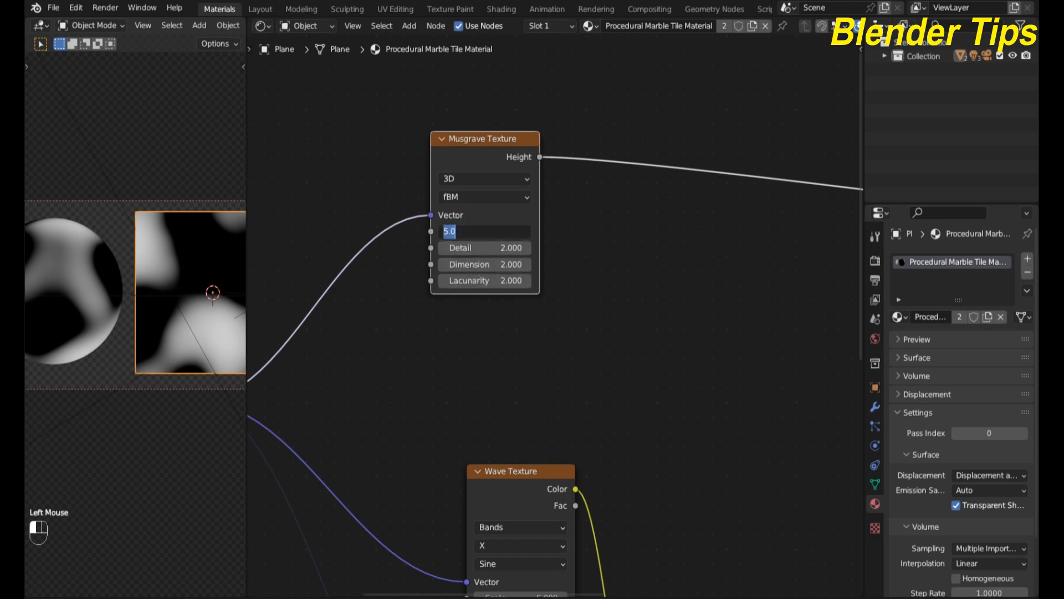
type("2")
key("Return")
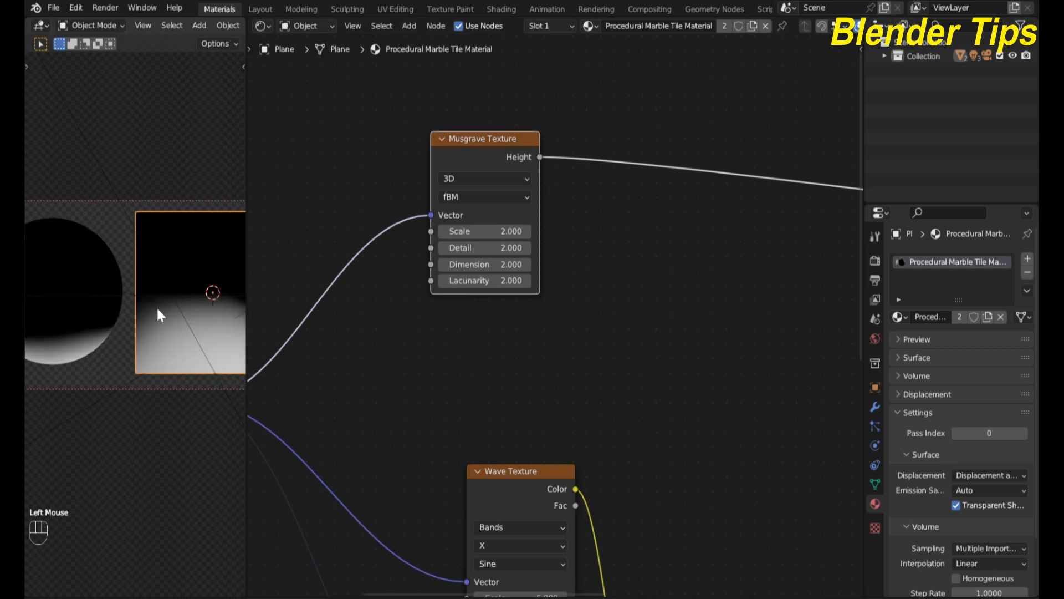
scroll(157, 306, "down", 1)
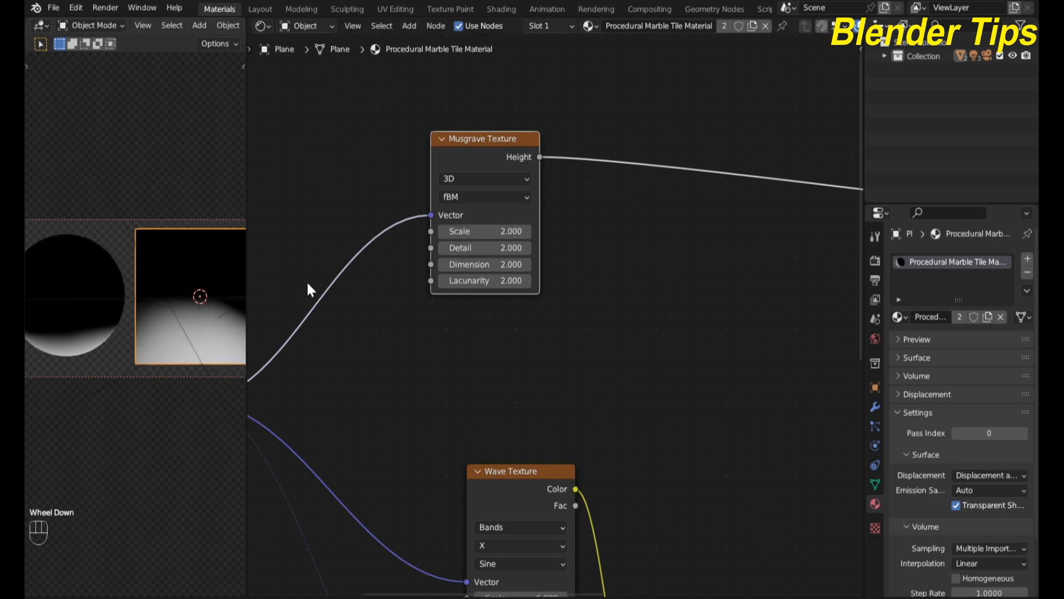
left_click(490, 248)
type("14")
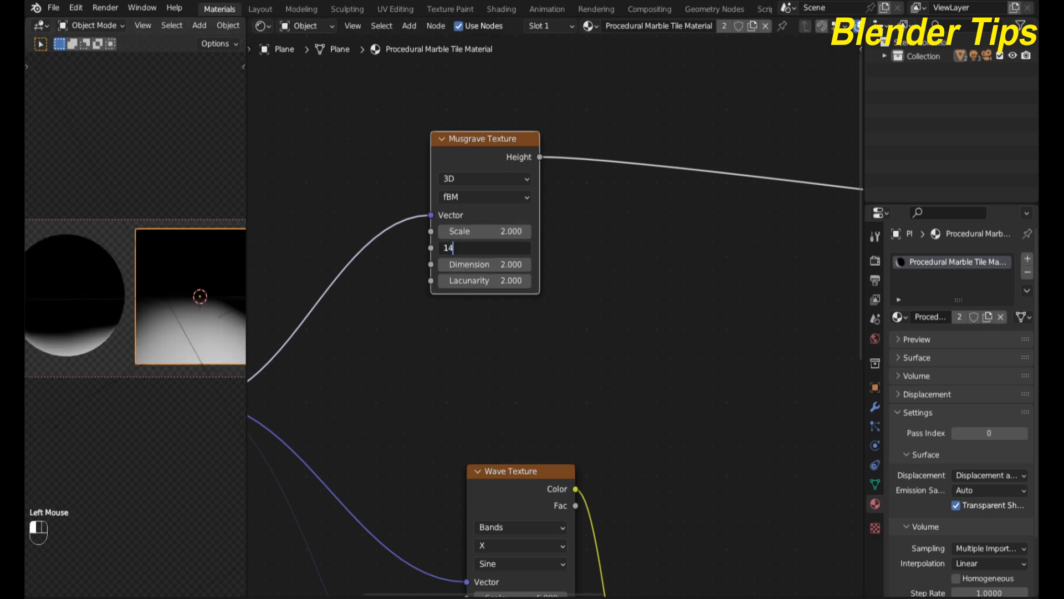
key("Return")
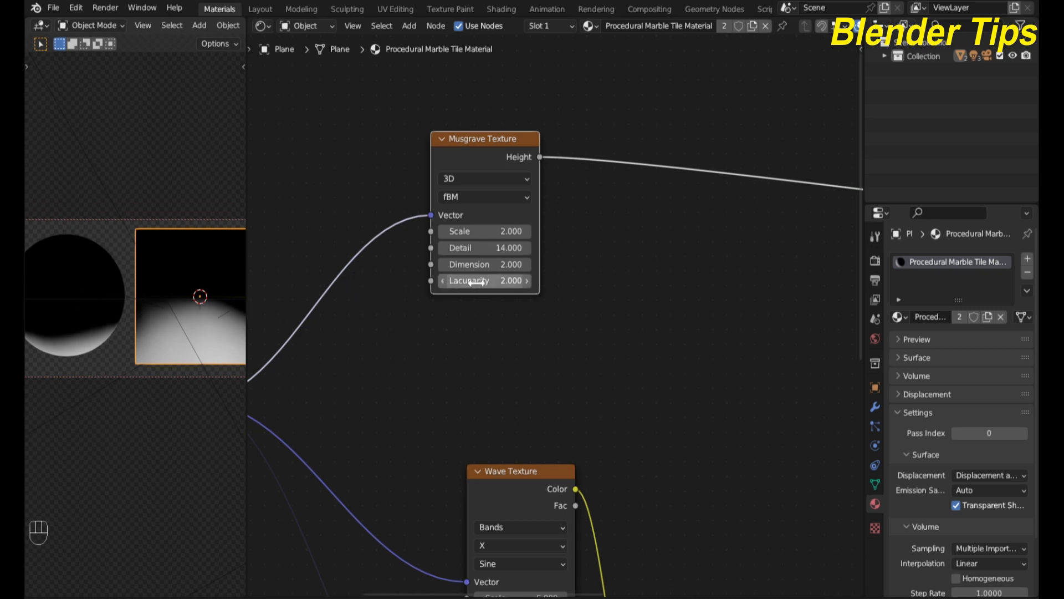
Step: Set the Musgrave Texture's Dimension to 0.010
left_click(487, 266)
left_click_drag(491, 268, 377, 267)
left_click(492, 267)
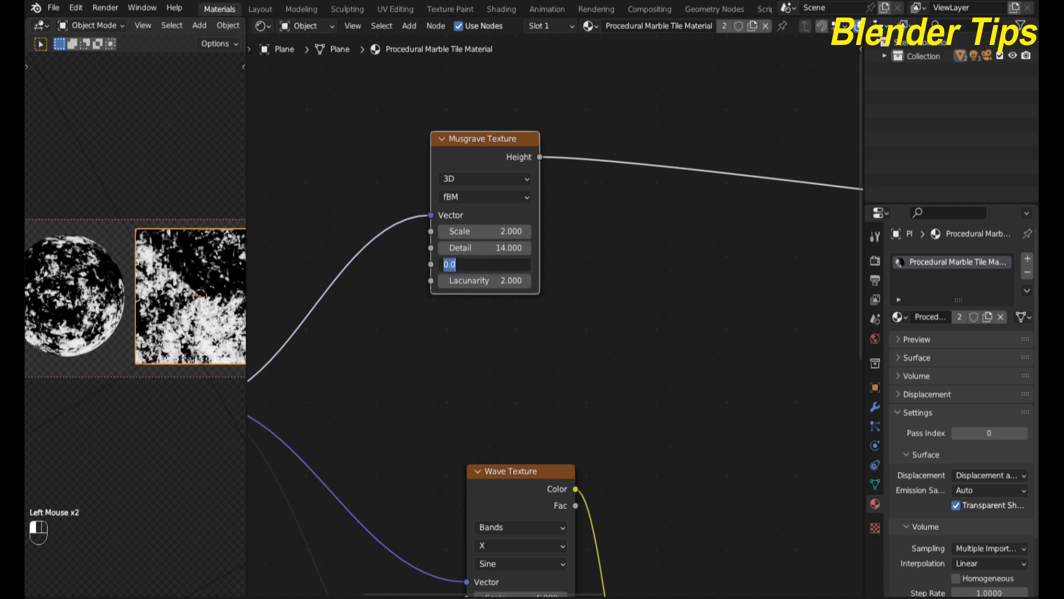
type(".010")
key("Return")
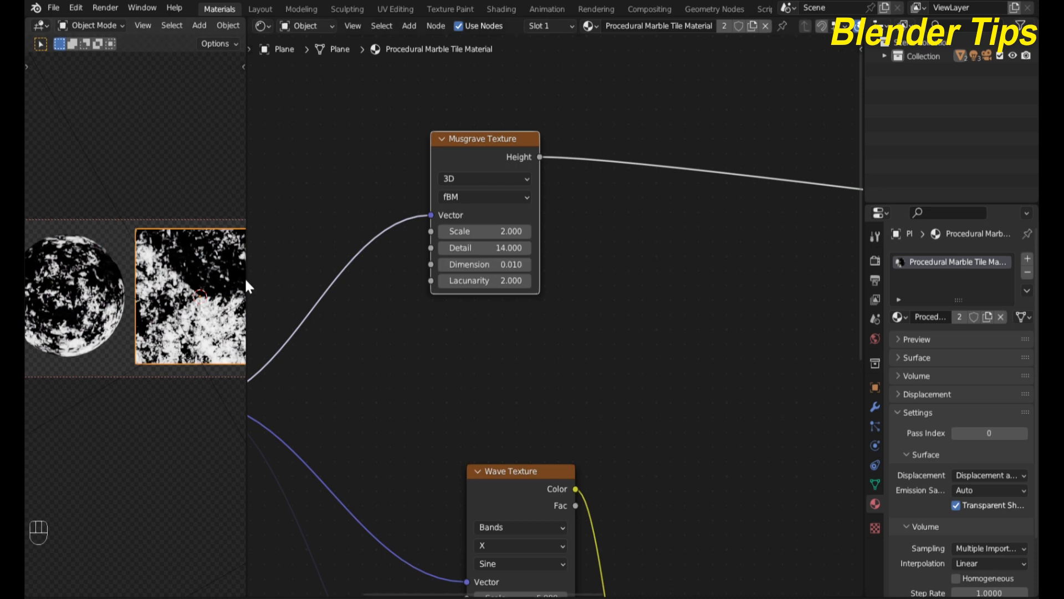
scroll(420, 376, "down", 3)
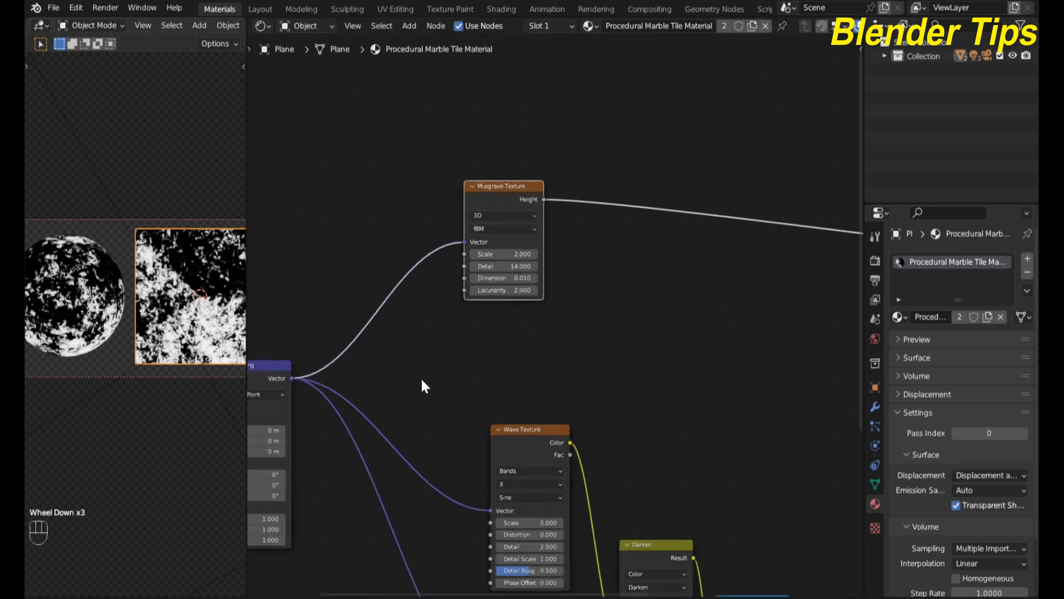
Step: Reposition the Musgrave Texture node slightly and insert a Color Ramp node on its outgoing Height link
scroll(414, 328, "down", 1)
middle_click_drag(421, 377, 415, 265)
left_click_drag(446, 238, 470, 229)
scroll(551, 295, "down", 1)
middle_click_drag(550, 294, 498, 314)
scroll(498, 308, "up", 3)
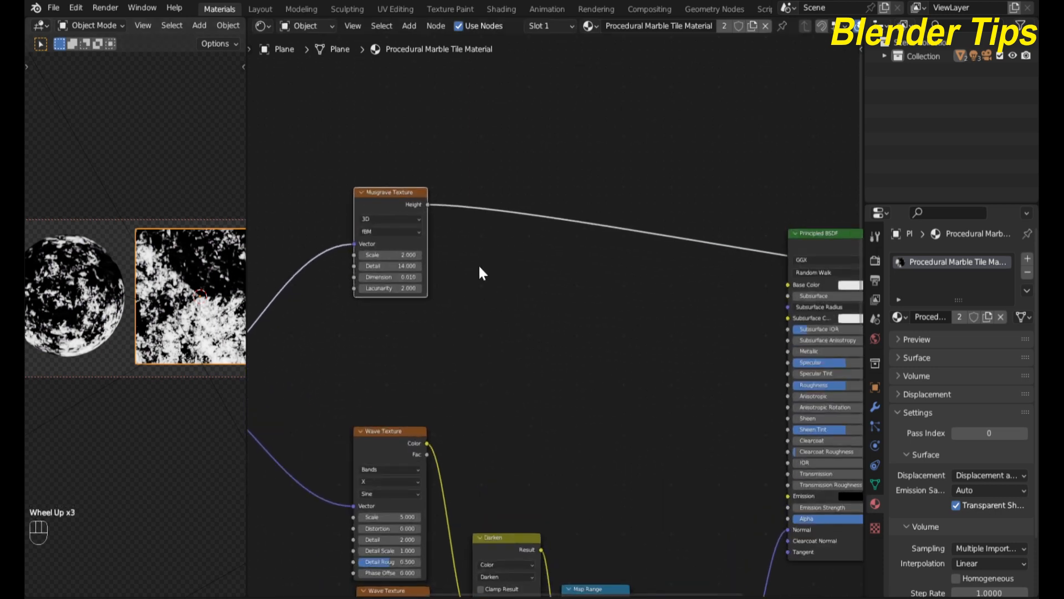
key("shift+a")
left_click(496, 261)
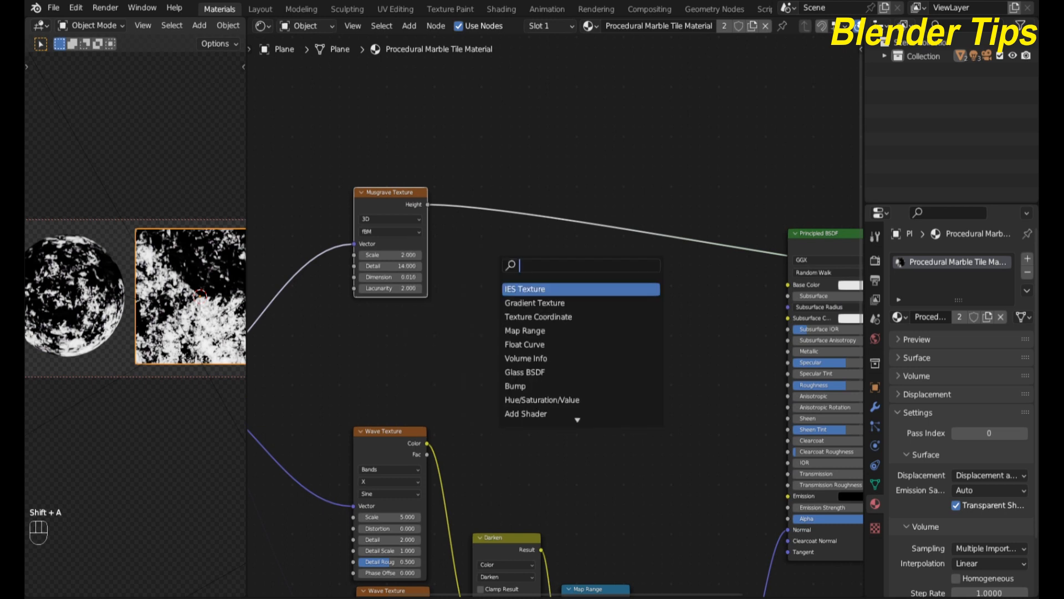
type("cor")
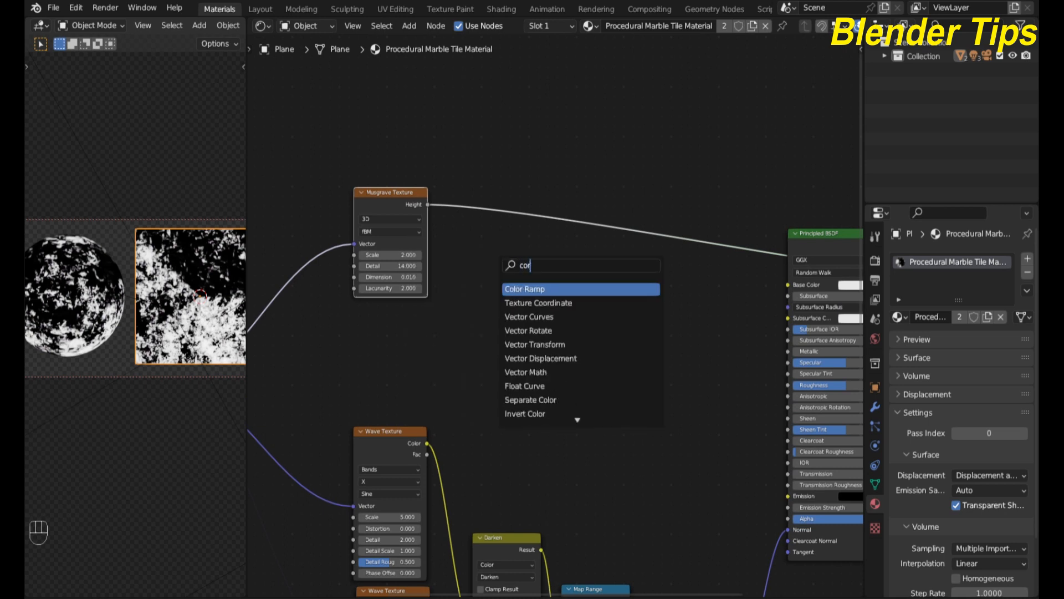
key("Return")
left_click(504, 225)
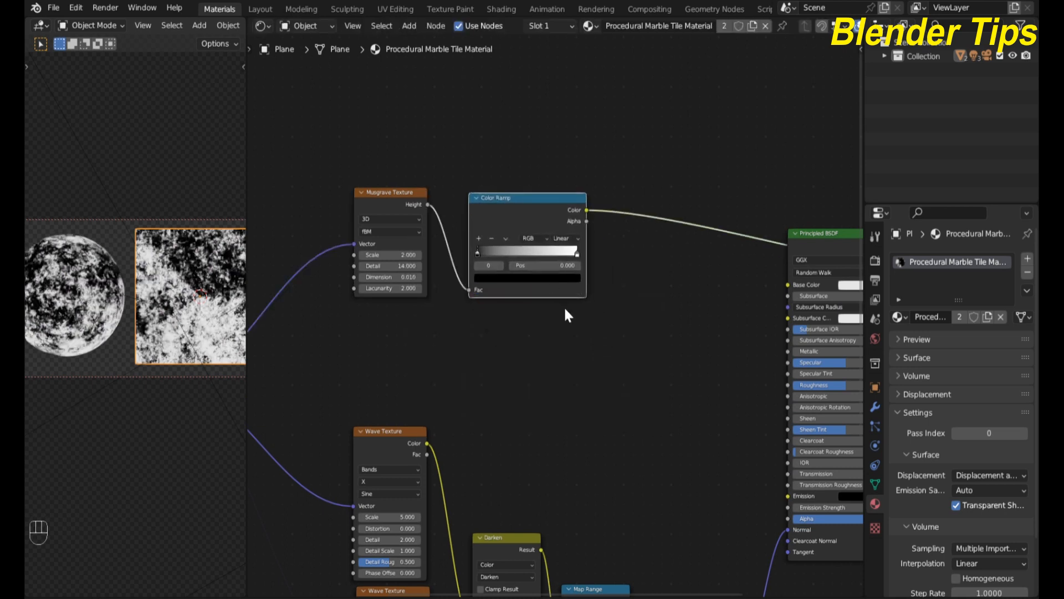
Step: Change the Color Ramp's black stop at position 0 to a saturated dark blue
scroll(563, 306, "up", 3)
scroll(565, 315, "up", 2)
middle_click_drag(446, 322, 468, 331)
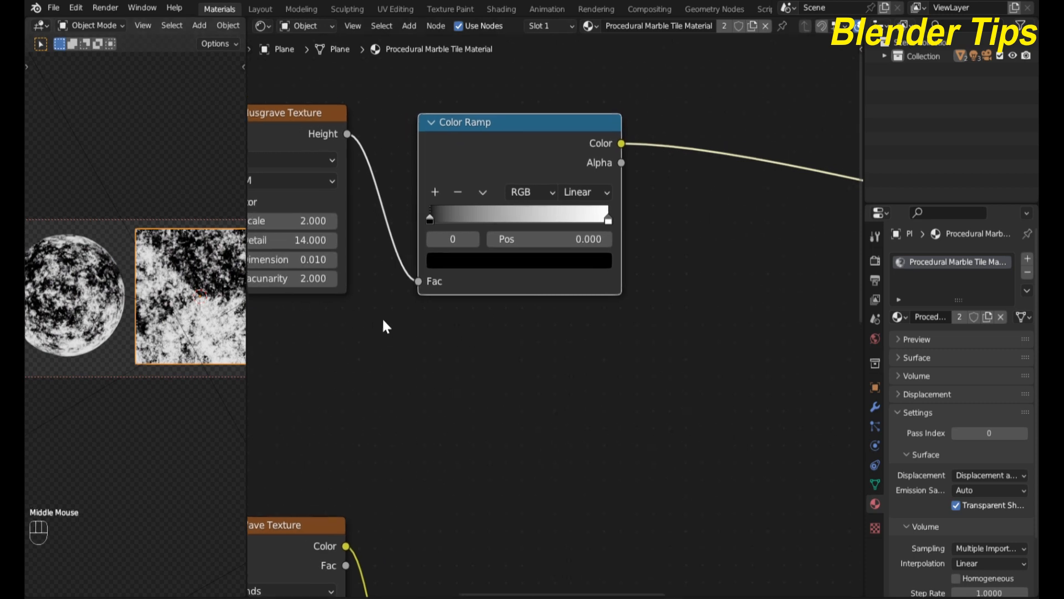
left_click(430, 219)
left_click(449, 259)
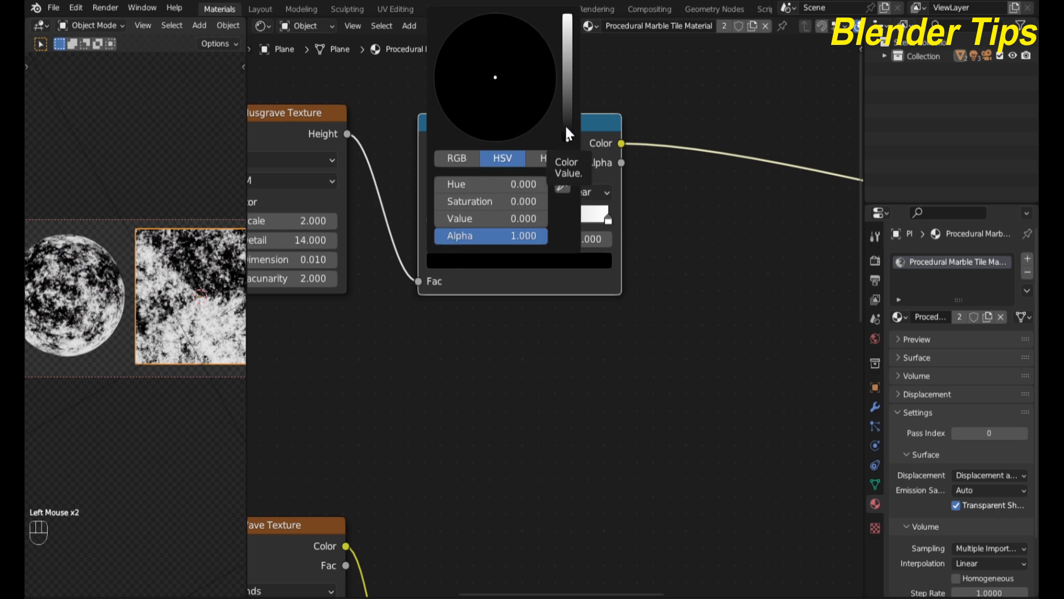
left_click_drag(566, 129, 543, 51)
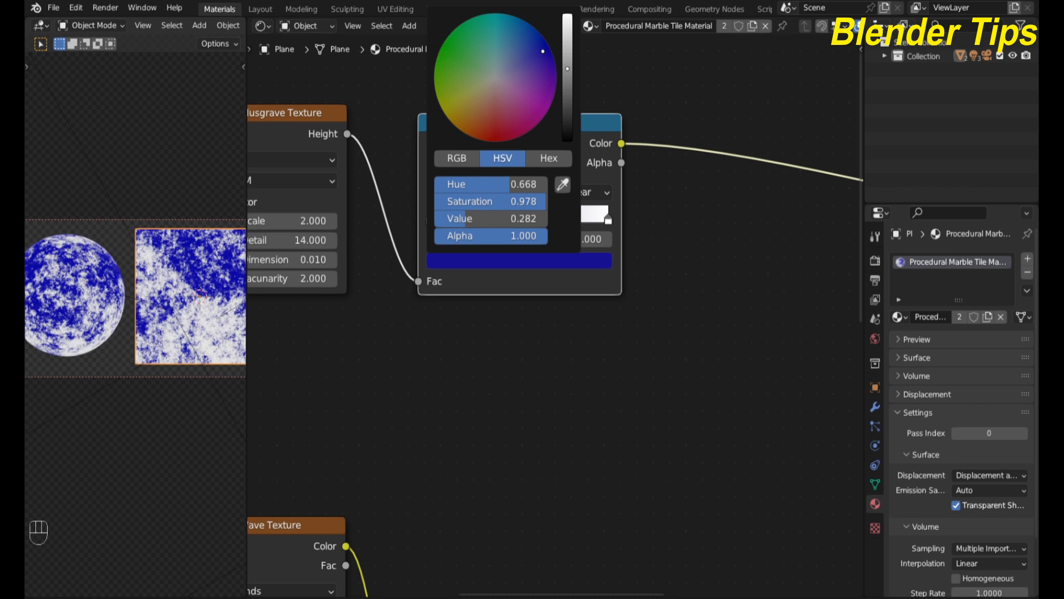
left_click_drag(570, 73, 568, 84)
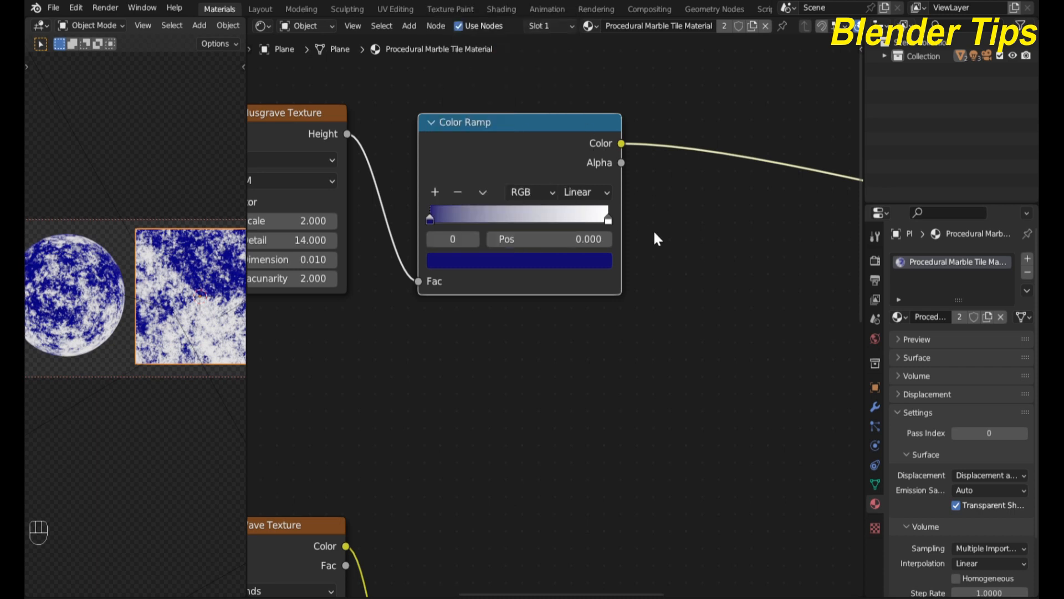
Step: Change the Color Ramp's white stop to a near-black blue with hue 0.672, saturation 0.976 and value 0.031
scroll(653, 230, "up", 2)
left_click(619, 202)
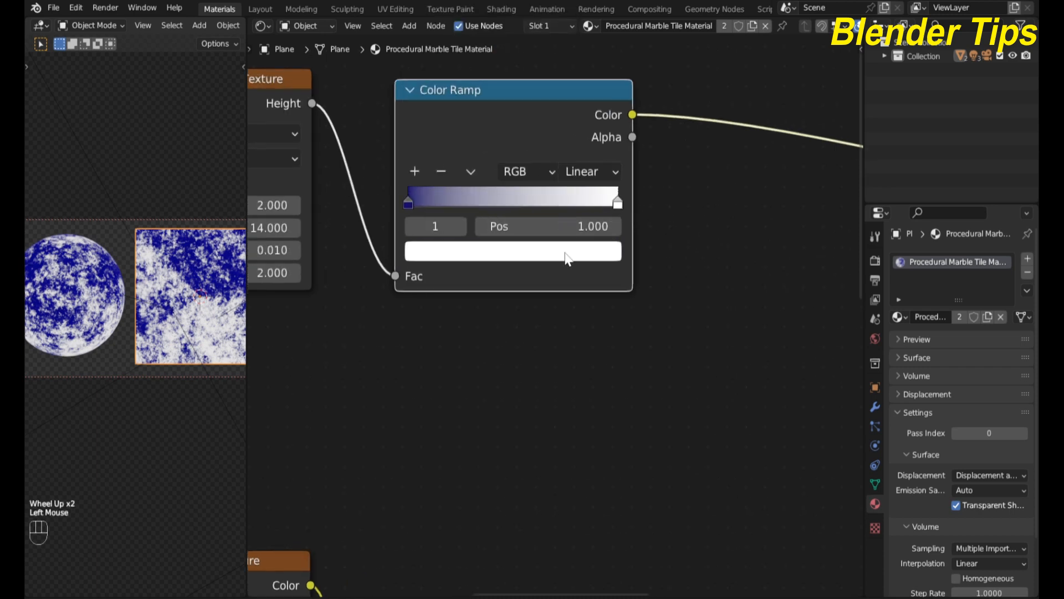
left_click(566, 252)
left_click_drag(483, 341, 546, 314)
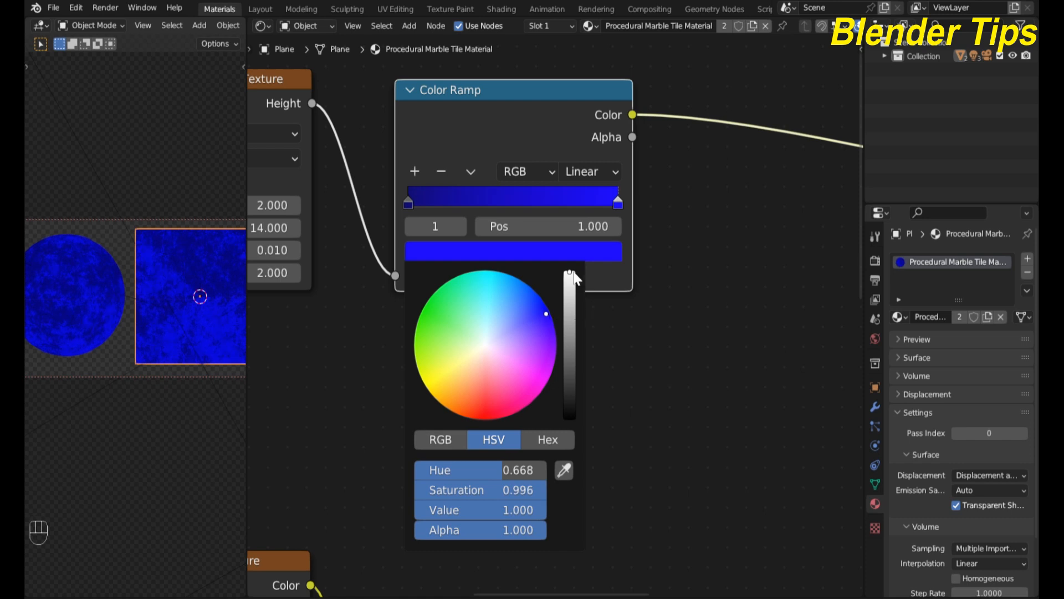
left_click_drag(572, 273, 570, 390)
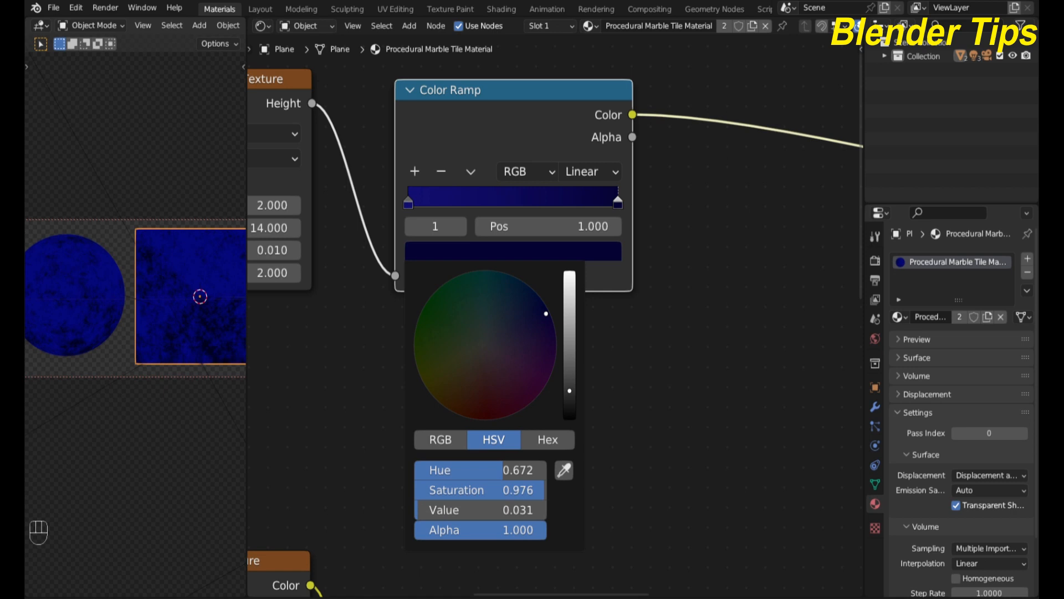
Step: Move the Musgrave Texture node higher to make room above the Wave Texture nodes
scroll(641, 304, "down", 5)
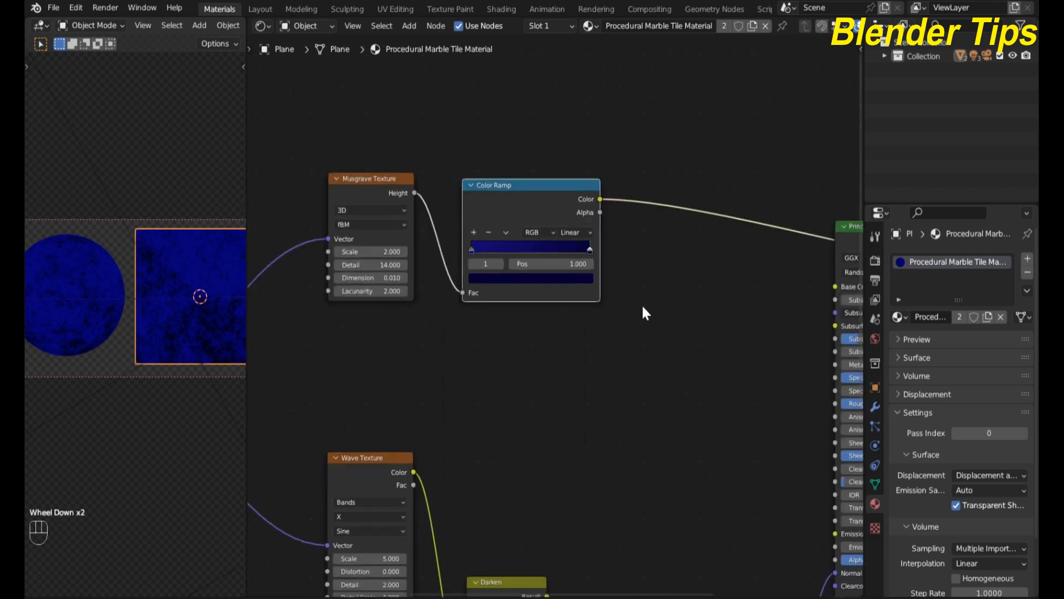
scroll(492, 283, "up", 3)
mouse_move(492, 284)
middle_mouse_down()
mouse_move(521, 299)
mouse_move(511, 302)
mouse_move(491, 273)
middle_mouse_up()
scroll(531, 273, "down", 2)
left_click_drag(409, 160, 404, 135)
middle_click_drag(425, 275, 430, 261)
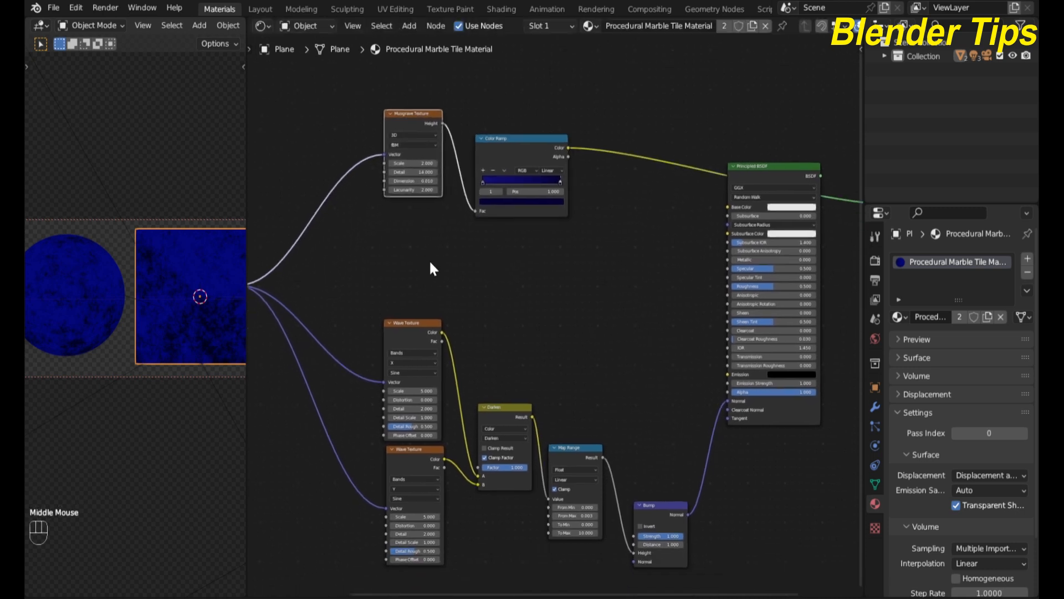
Step: Add a Noise Texture node between the Musgrave Texture and the upper Wave Texture
key("shift+a")
type("n")
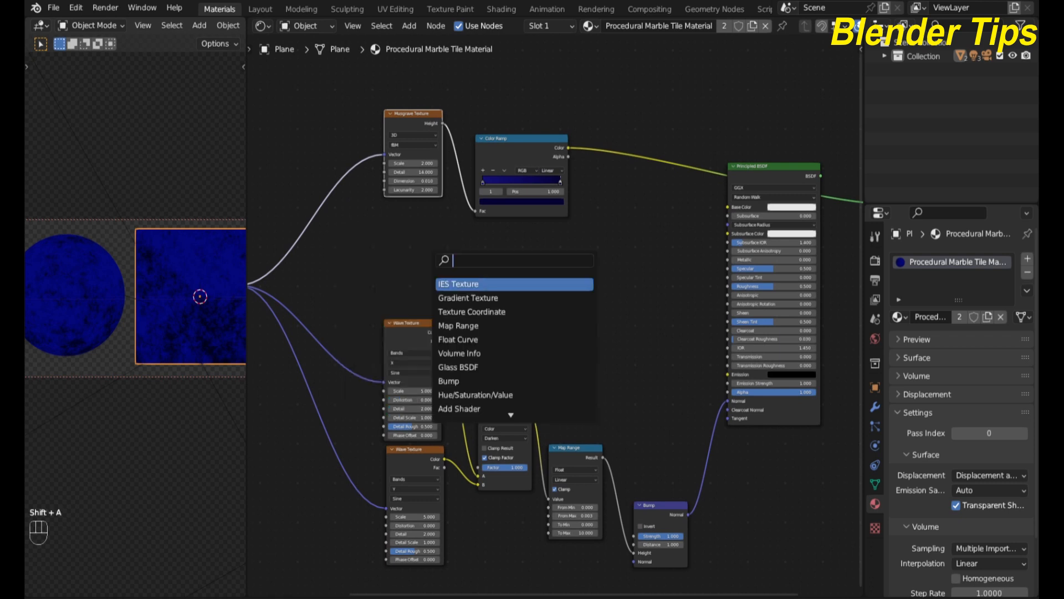
type("o")
key("Return")
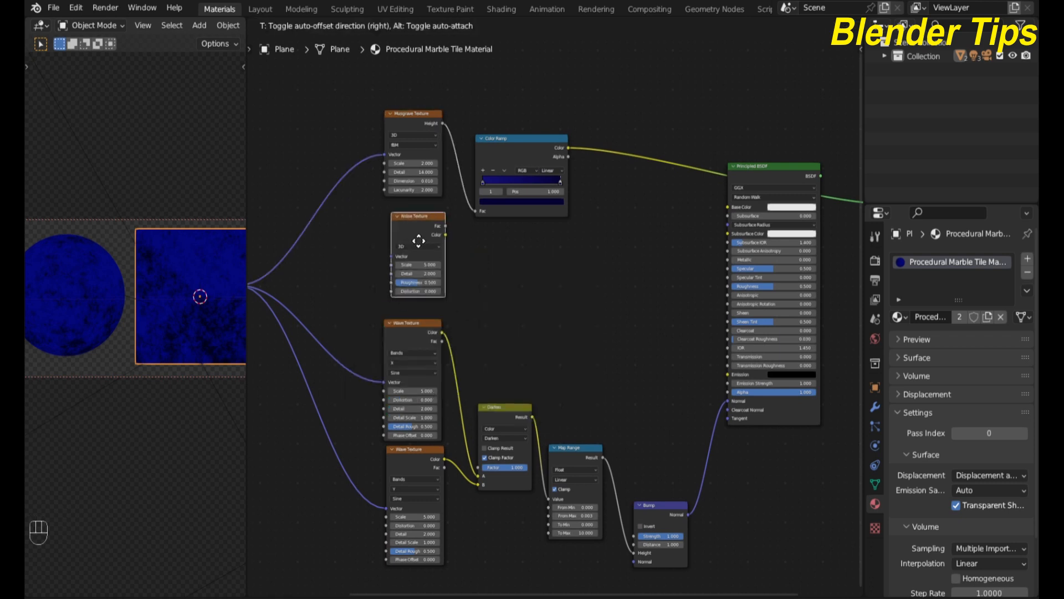
left_click(418, 238)
middle_click_drag(314, 291, 368, 308)
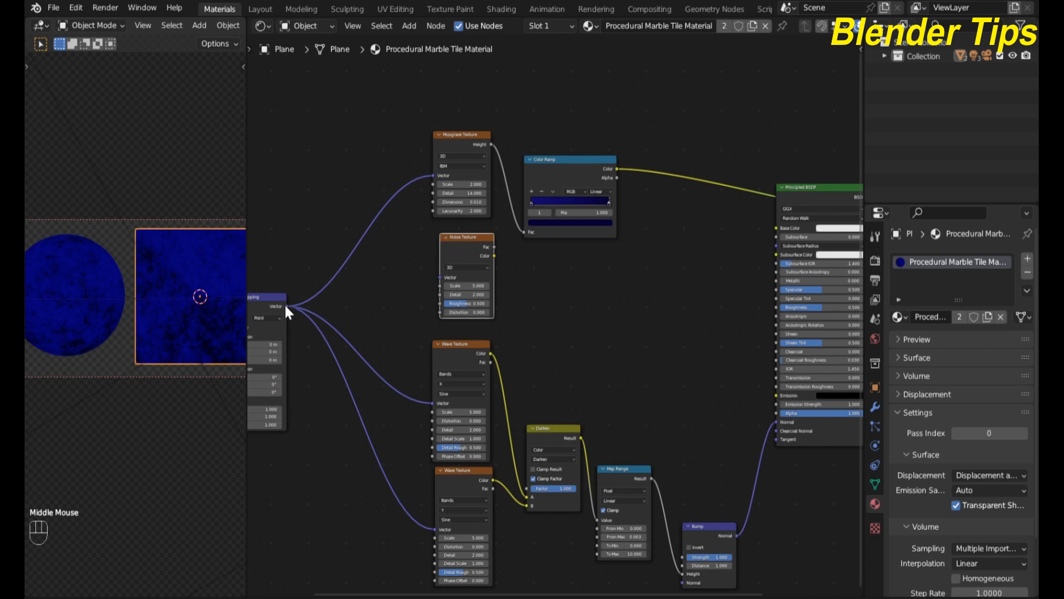
Step: Connect the Mapping node's Vector output to the Noise Texture's Vector input
left_click_drag(286, 306, 438, 278)
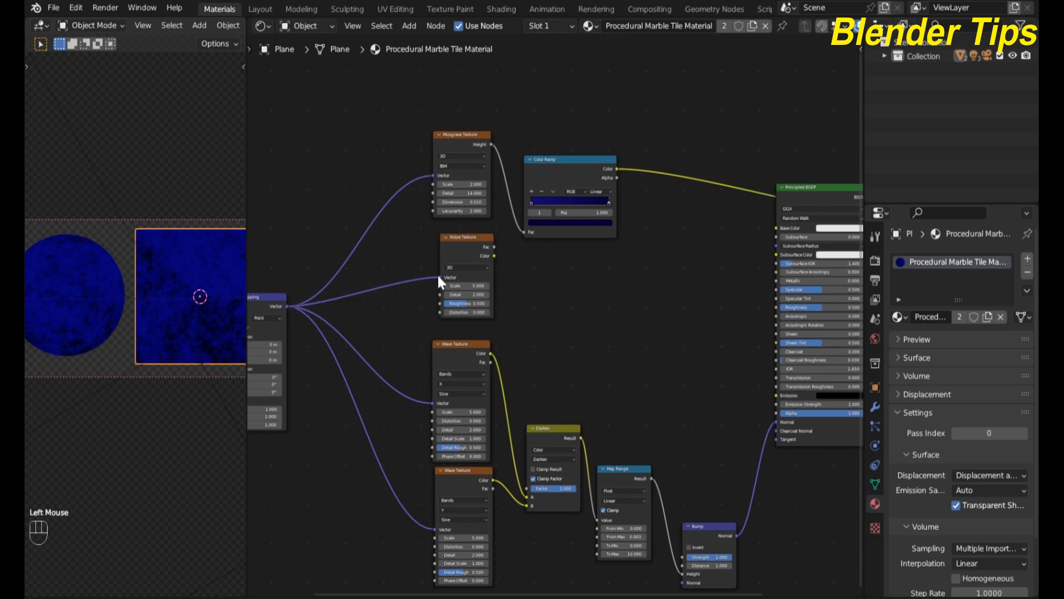
scroll(534, 278, "up", 3)
middle_click_drag(534, 278, 405, 300)
scroll(505, 293, "down", 3)
scroll(478, 341, "down", 1)
middle_click_drag(477, 340, 456, 365)
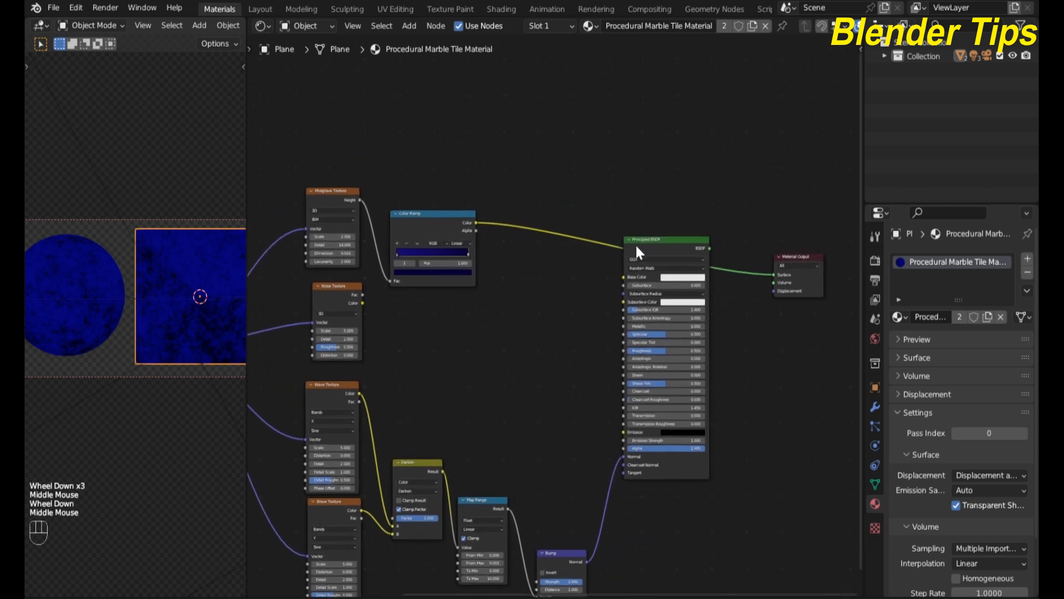
Step: Move the Principled BSDF node slightly farther from the Color Ramp to make room between them
left_click_drag(636, 252, 662, 233)
scroll(577, 287, "up", 2)
middle_click_drag(577, 287, 529, 234)
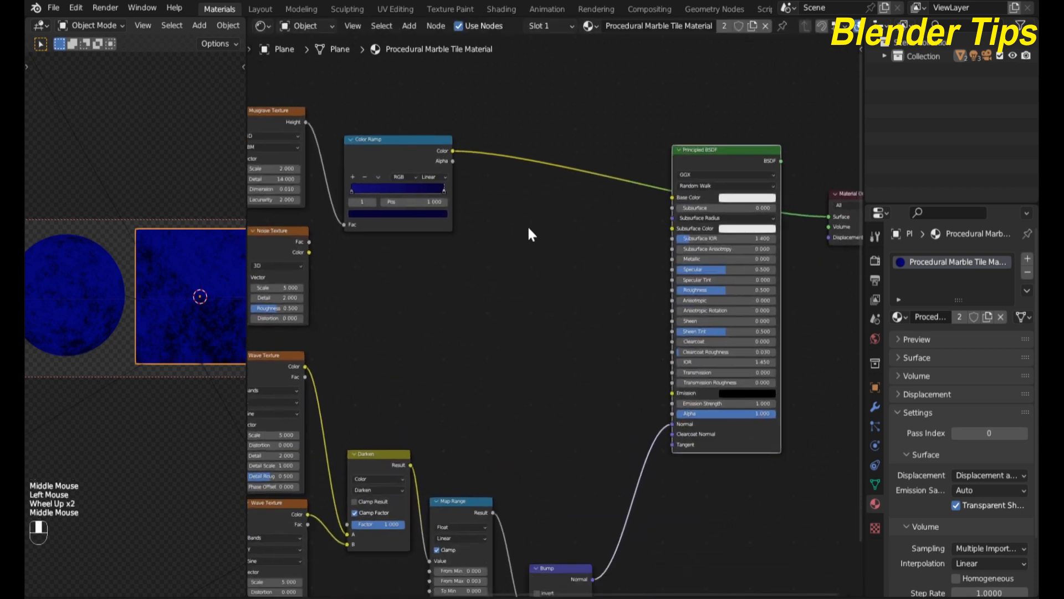
Step: Add a Mix node between the Color Ramp and the Principled BSDF and set its data type to Color
left_click(528, 228)
key("shift+a")
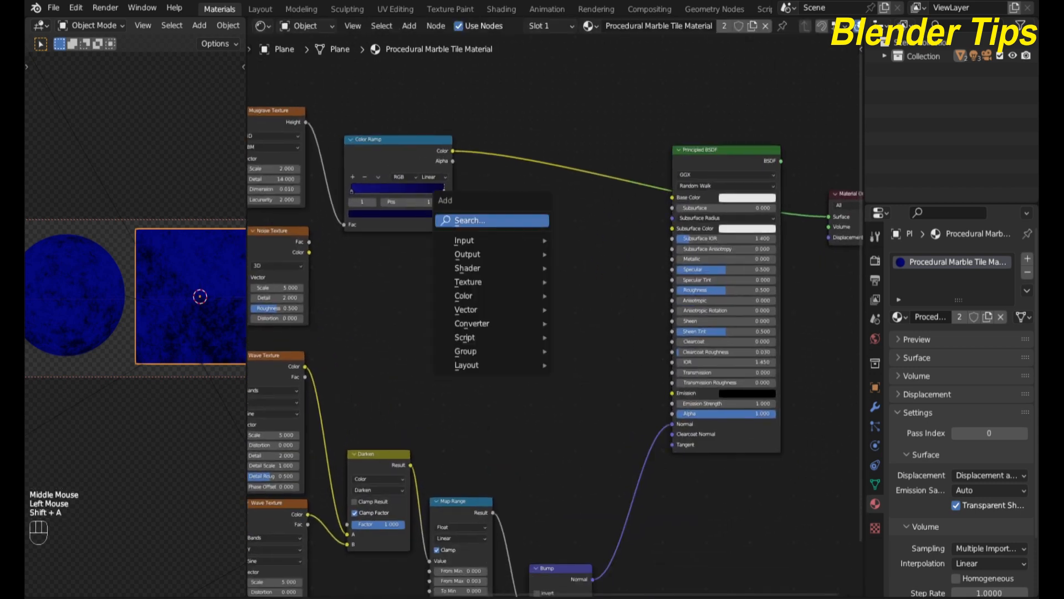
left_click(529, 220)
type("mi")
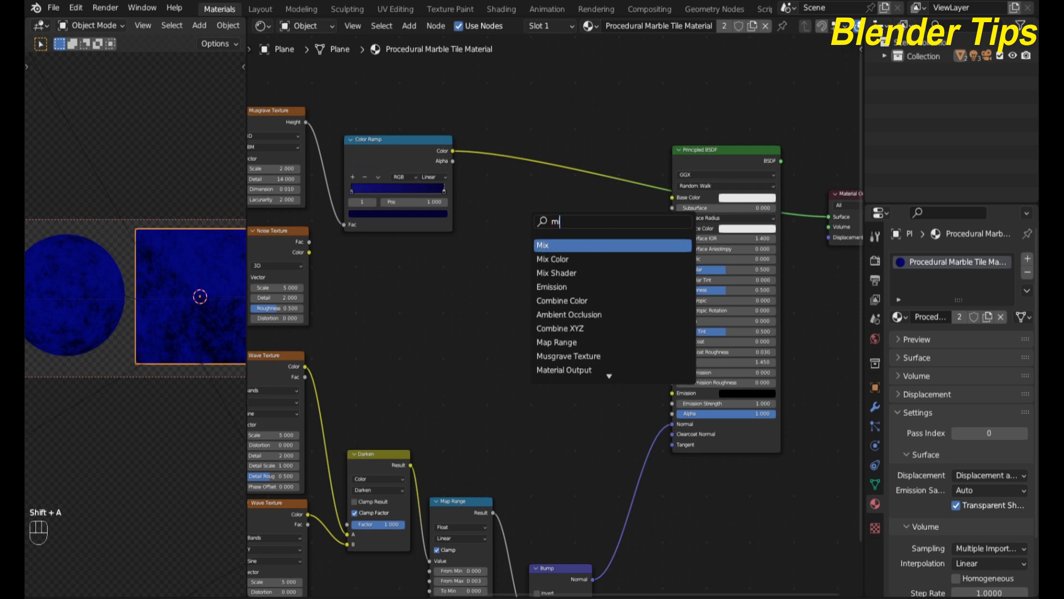
key("Return")
left_click(527, 224)
left_click(532, 222)
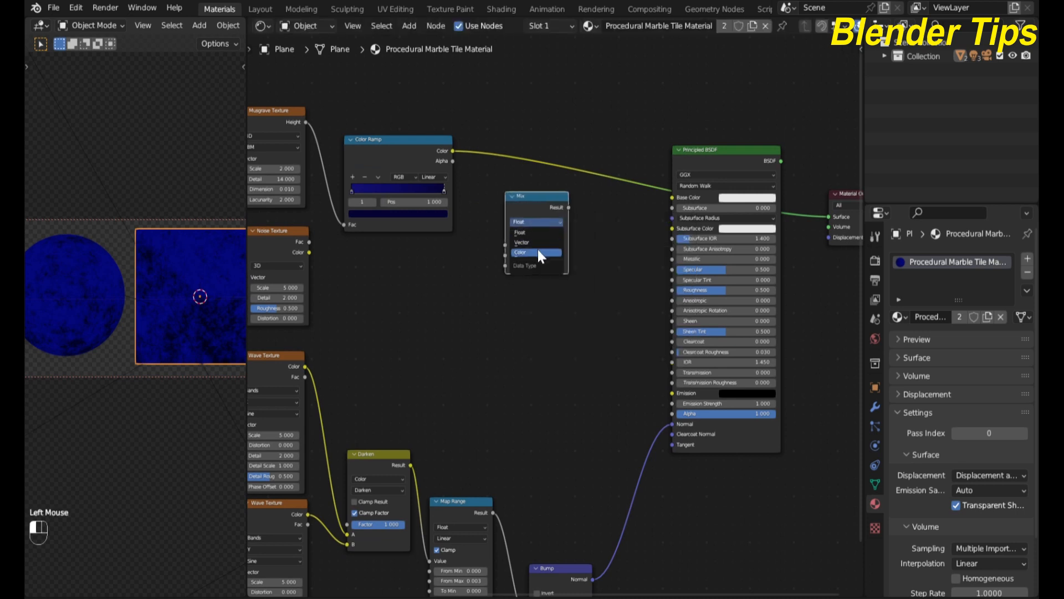
left_click(538, 252)
Step: Insert the Mix node into the link leaving the Color Ramp's Color output, so the ramp feeds input A
scroll(560, 235, "up", 2)
left_click_drag(528, 174, 540, 115)
scroll(573, 242, "down", 2)
middle_click_drag(574, 261, 639, 288)
scroll(587, 298, "down", 1)
middle_click_drag(398, 286, 423, 300)
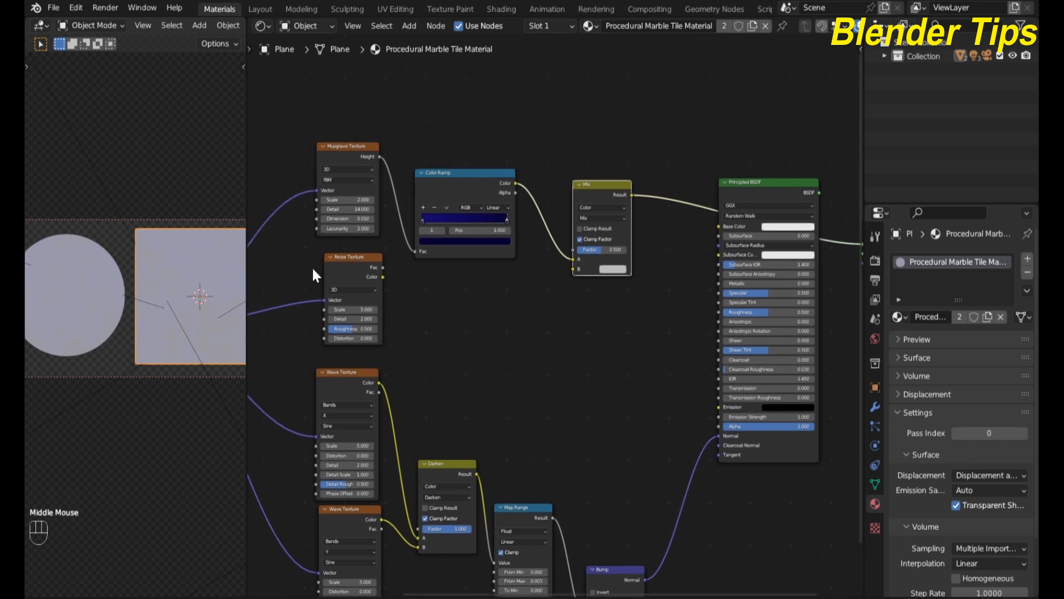
Step: Connect the Noise Texture's Fac output to the Mix node's Factor input
left_click_drag(383, 267, 569, 248)
scroll(599, 305, "up", 2)
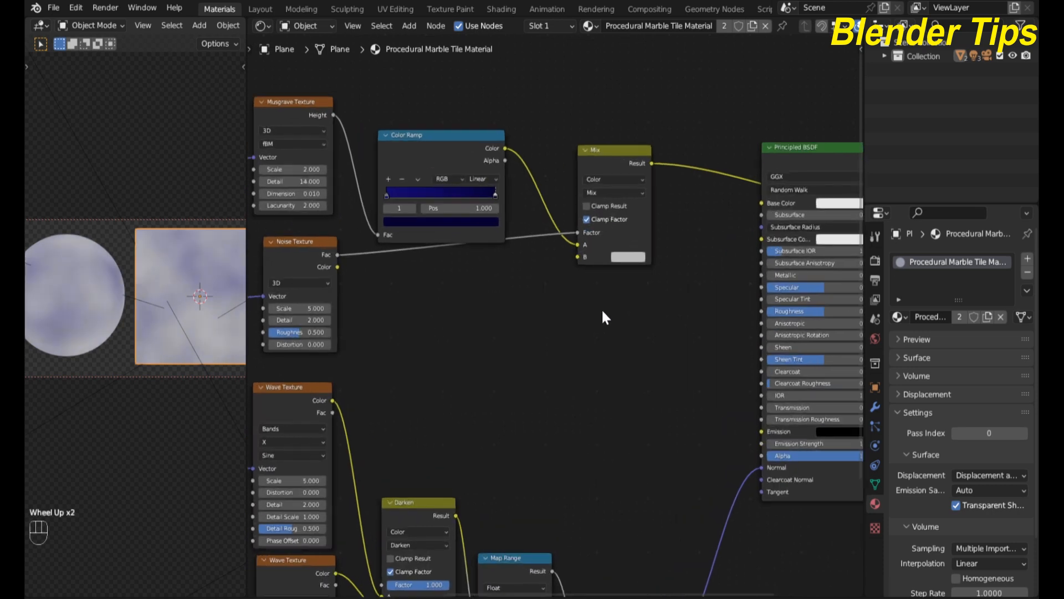
scroll(601, 308, "down", 1)
middle_click_drag(544, 309, 535, 279)
Step: Set the Mix node's B colour to a dark blue with hue 0.671, saturation 0.966 and value 0.078
left_click(547, 267)
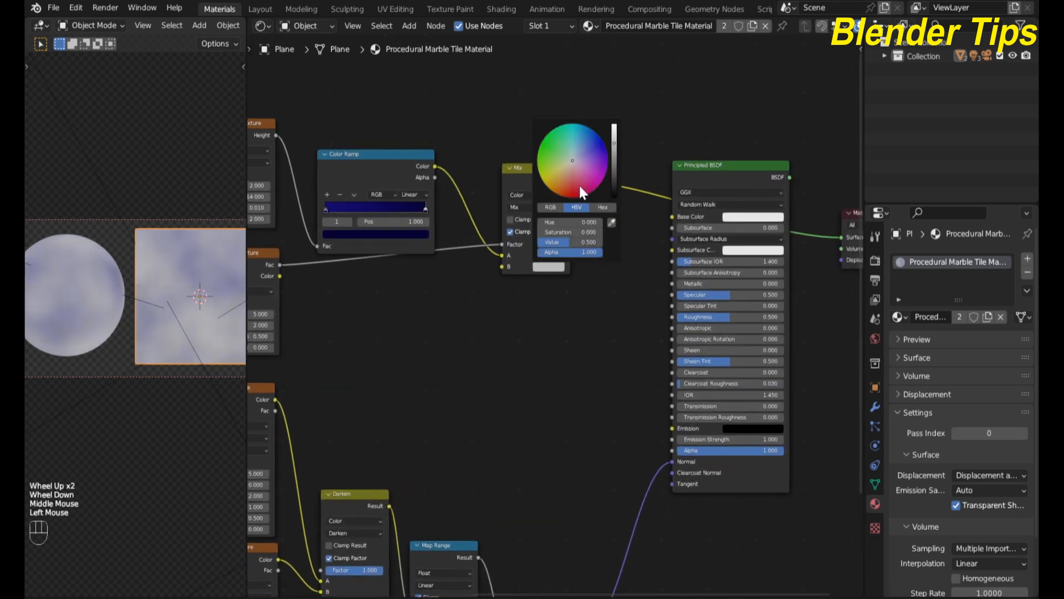
left_click_drag(581, 156, 600, 146)
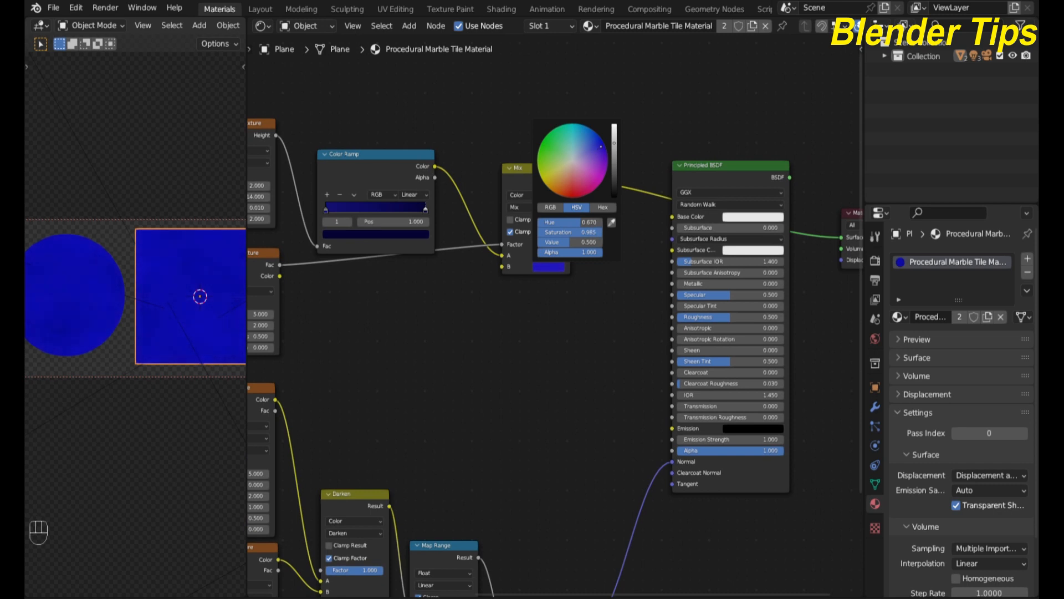
left_click_drag(613, 146, 614, 175)
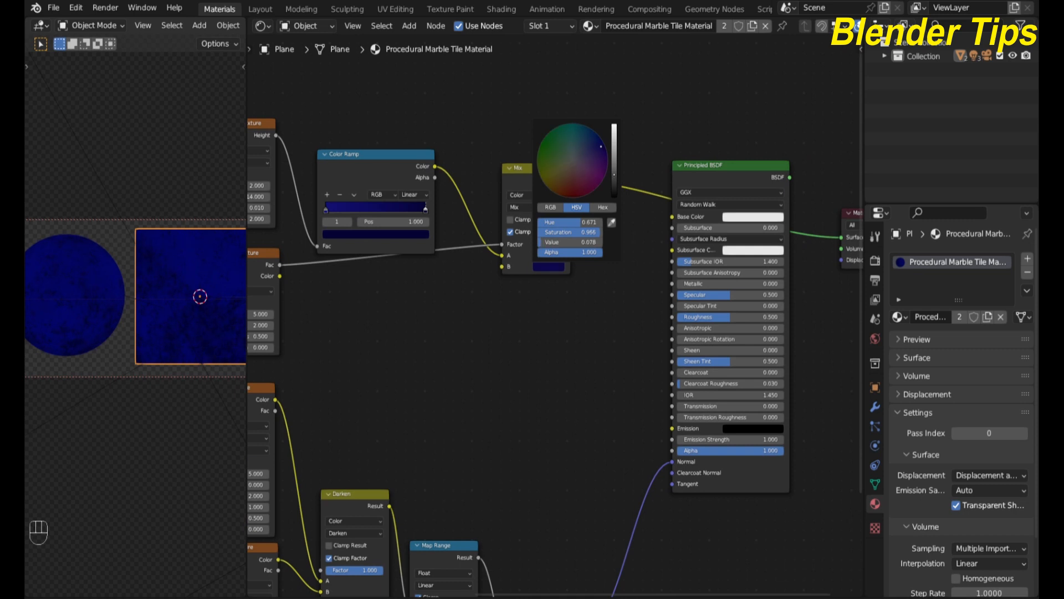
left_click(538, 343)
Step: Connect the Mix result to the Principled BSDF's Base Color and route the BSDF to the Material Output's Surface
scroll(537, 342, "down", 3)
middle_click_drag(538, 342, 504, 361)
left_click_drag(623, 240, 632, 281)
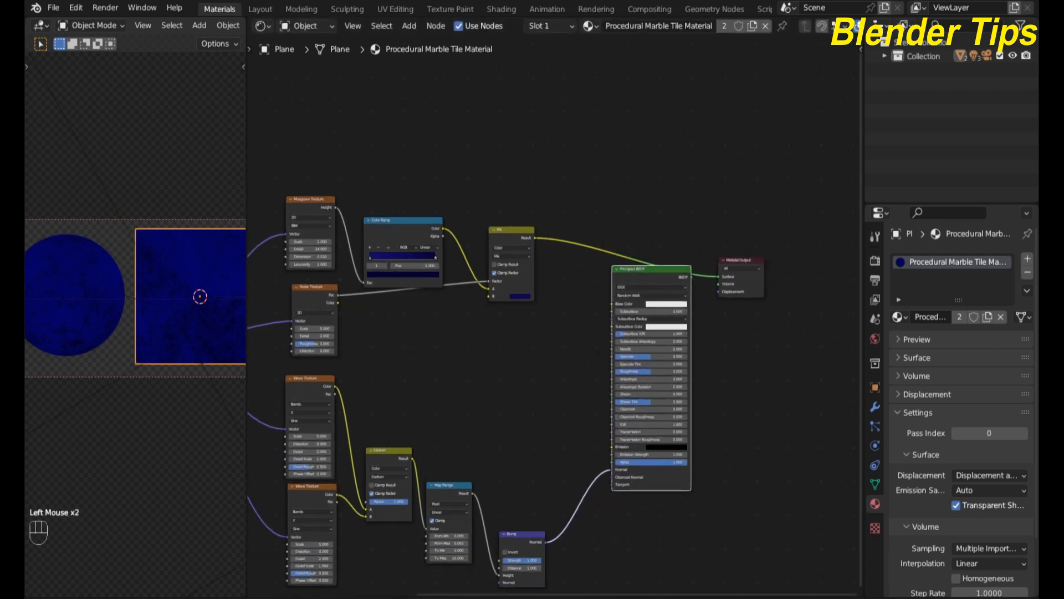
scroll(534, 250, "up", 2)
middle_click_drag(550, 267, 534, 240)
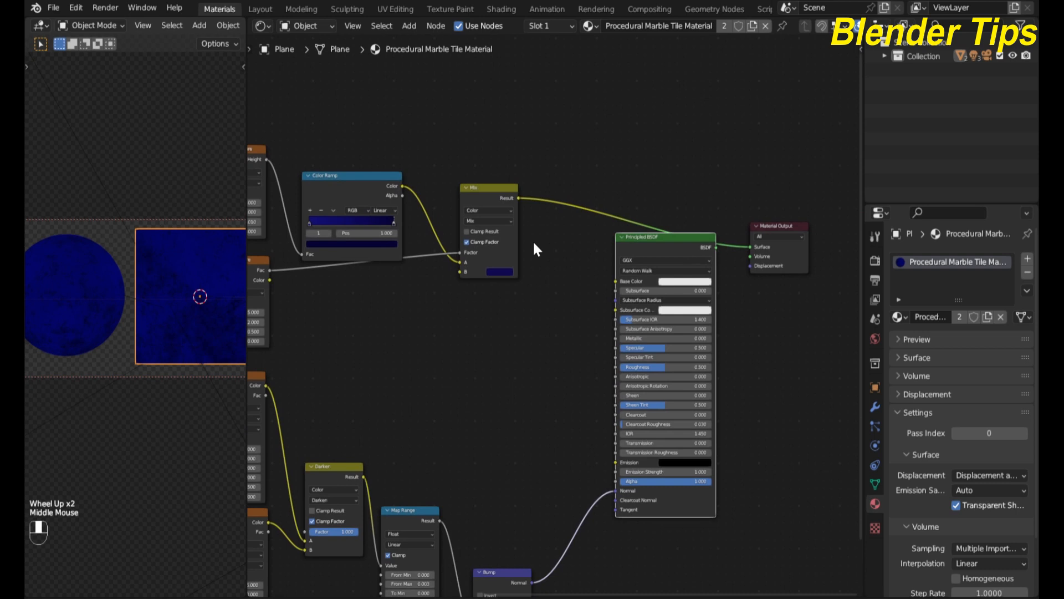
left_click(521, 198)
left_click_drag(540, 223, 615, 281)
left_click(630, 249)
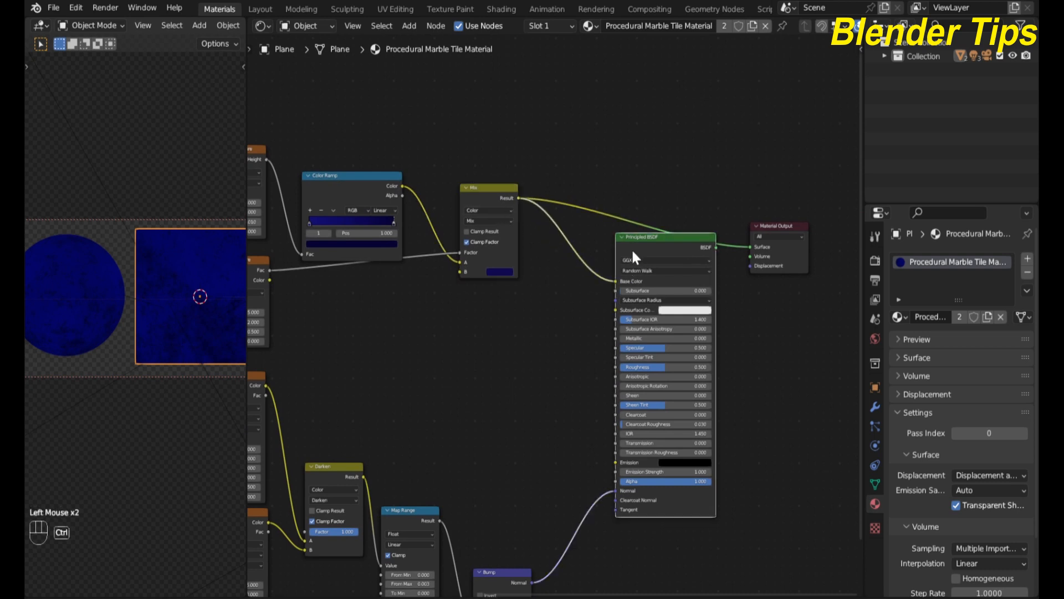
left_click(631, 248, "ctrl+shift")
scroll(178, 301, "up", 2)
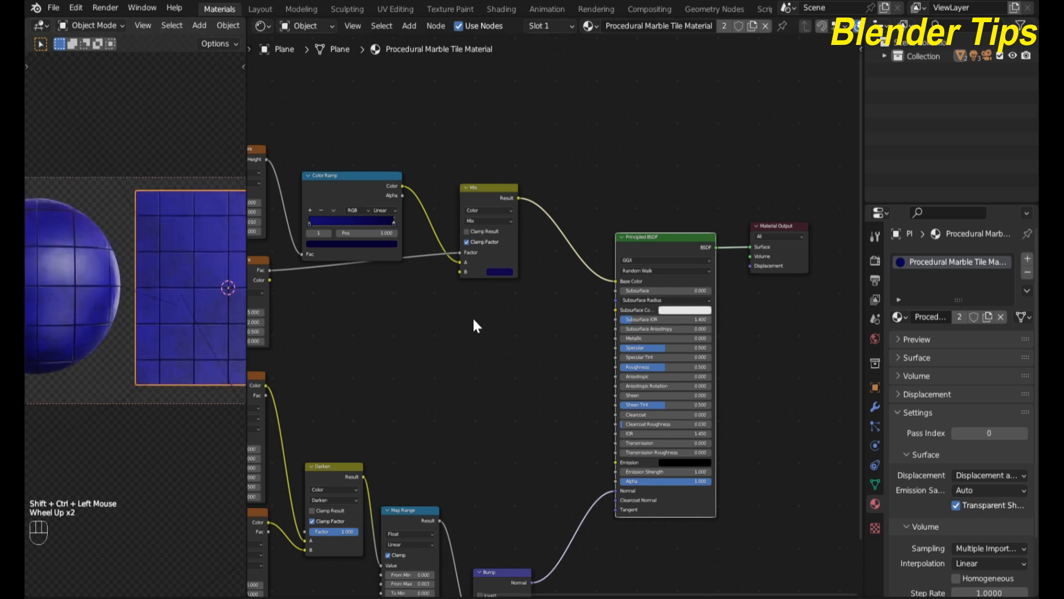
Step: Change the Mix node's blending mode to Lighten
scroll(477, 321, "down", 1)
middle_click_drag(488, 332, 527, 276)
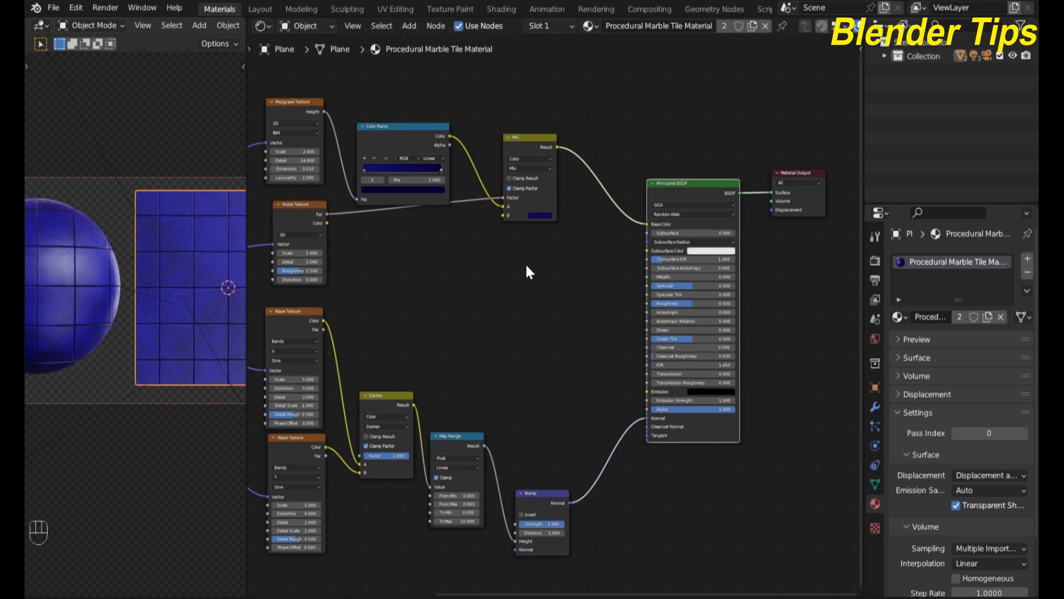
left_click(538, 168)
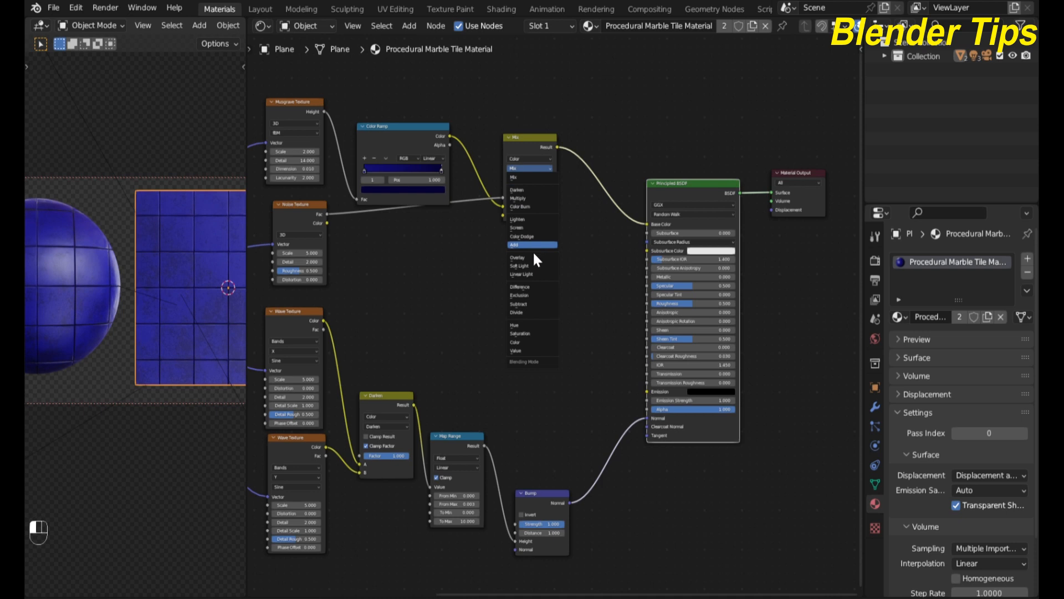
left_click(520, 221)
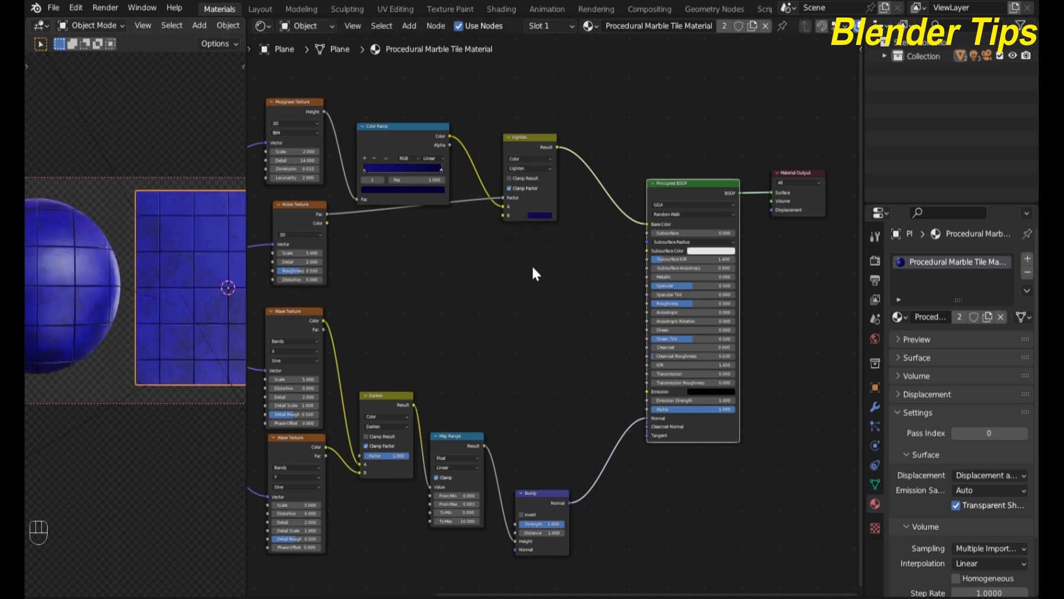
Step: Examine the whole node tree and the tile material on the sphere and plane, with the plane deselected
scroll(548, 273, "down", 3)
scroll(549, 274, "down", 2)
middle_click_drag(548, 273, 582, 300)
scroll(147, 272, "up", 3)
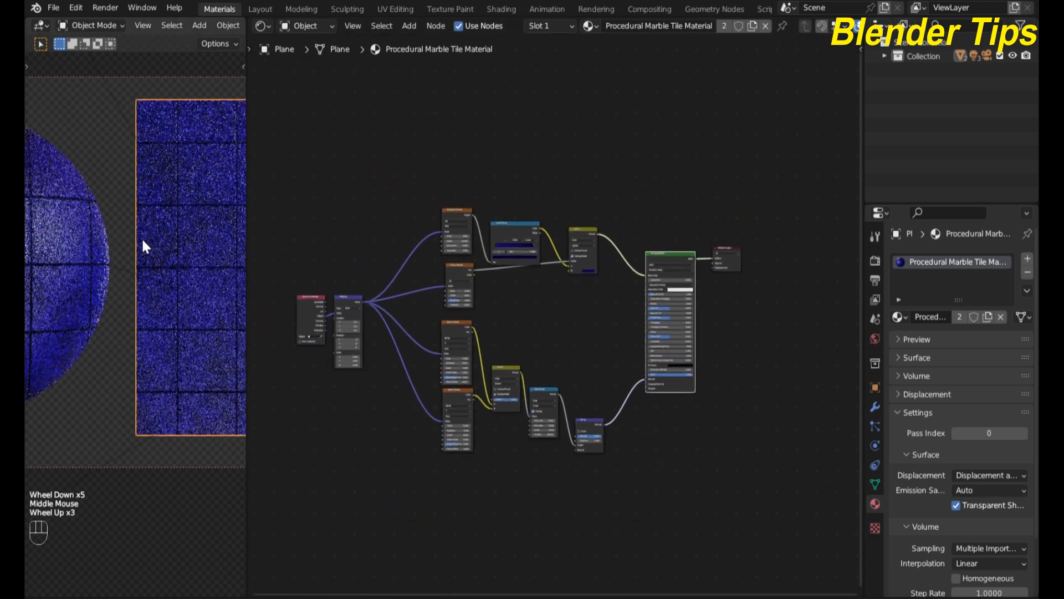
left_click(126, 254)
scroll(114, 288, "down", 4)
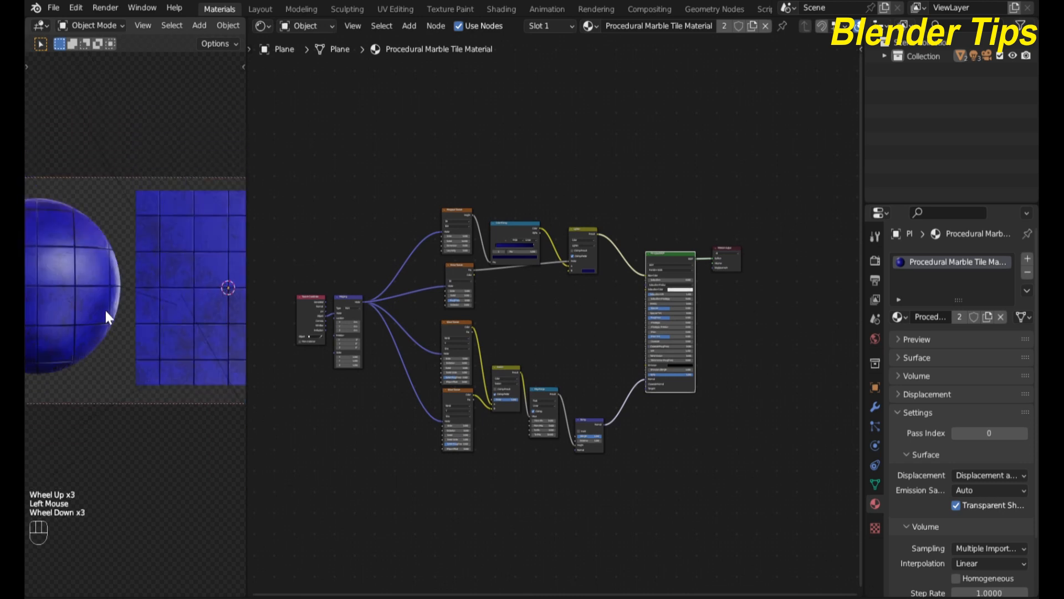
scroll(160, 285, "down", 1)
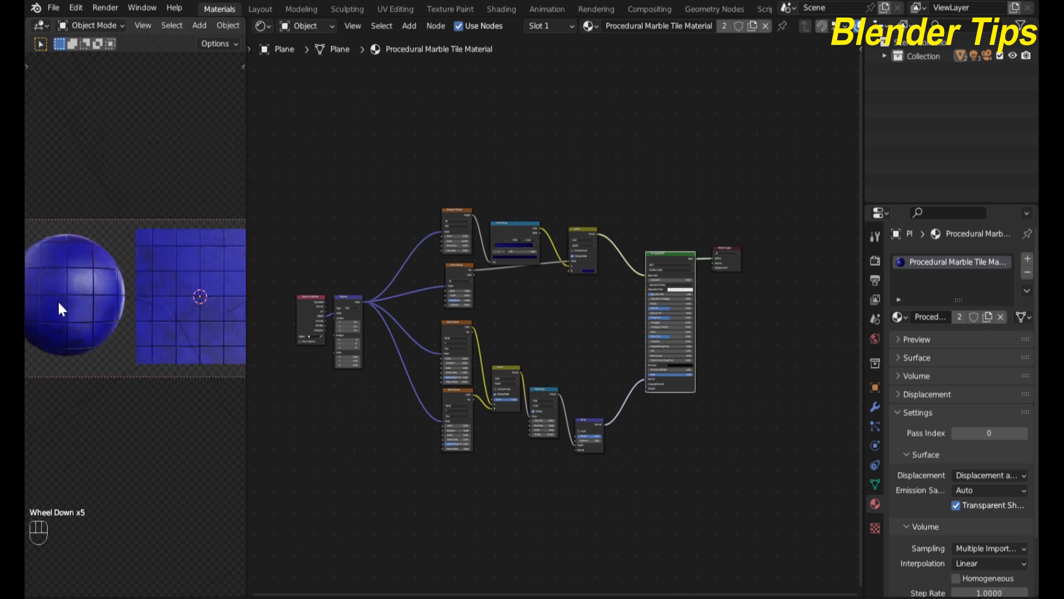
scroll(112, 286, "down", 1)
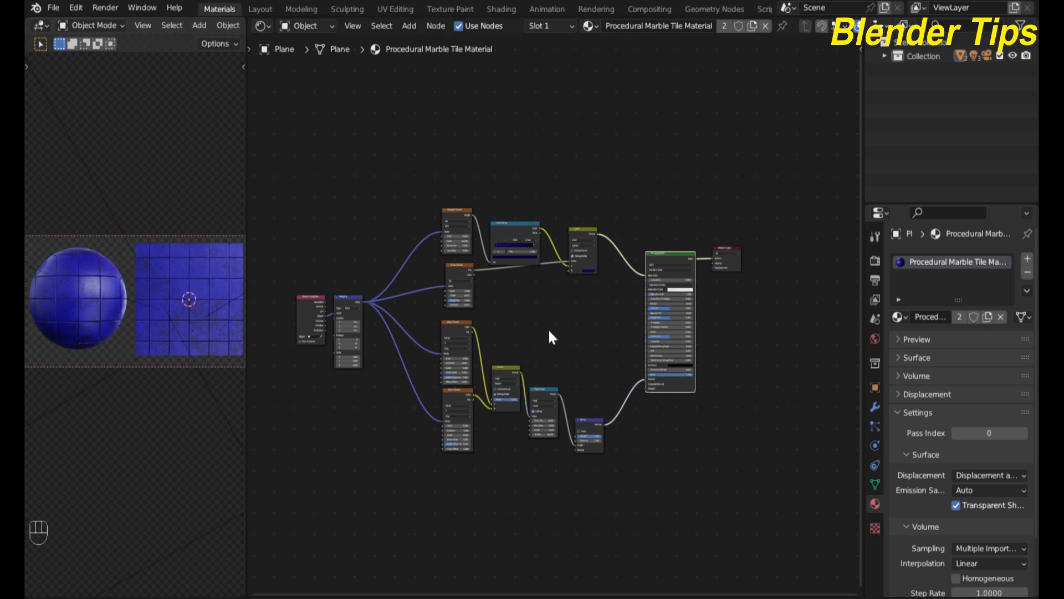
Step: Set the Noise Texture's Detail to 14
scroll(550, 331, "up", 5)
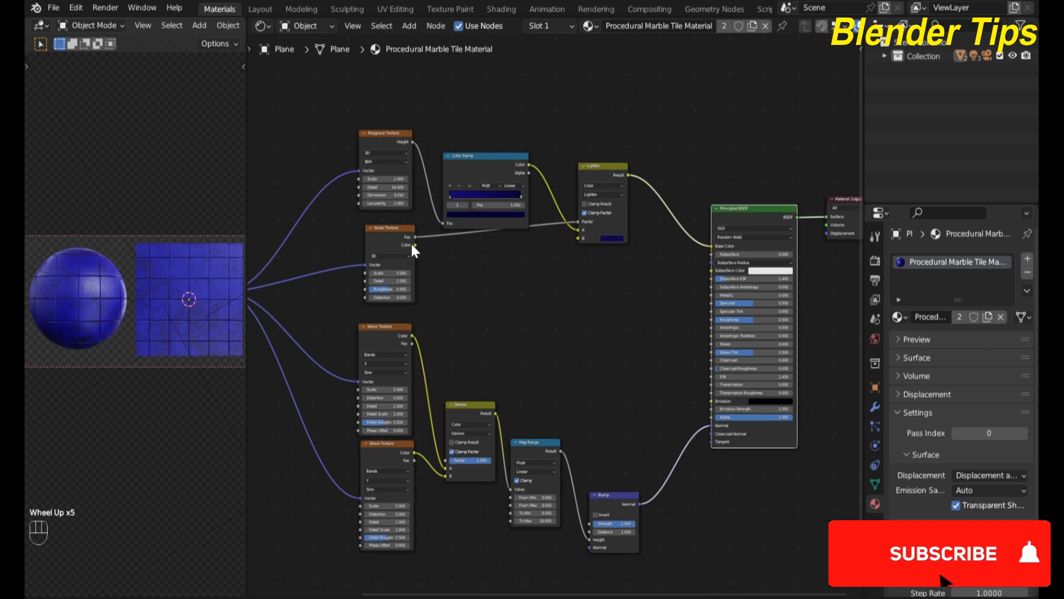
scroll(438, 264, "up", 2)
middle_click_drag(438, 264, 405, 231)
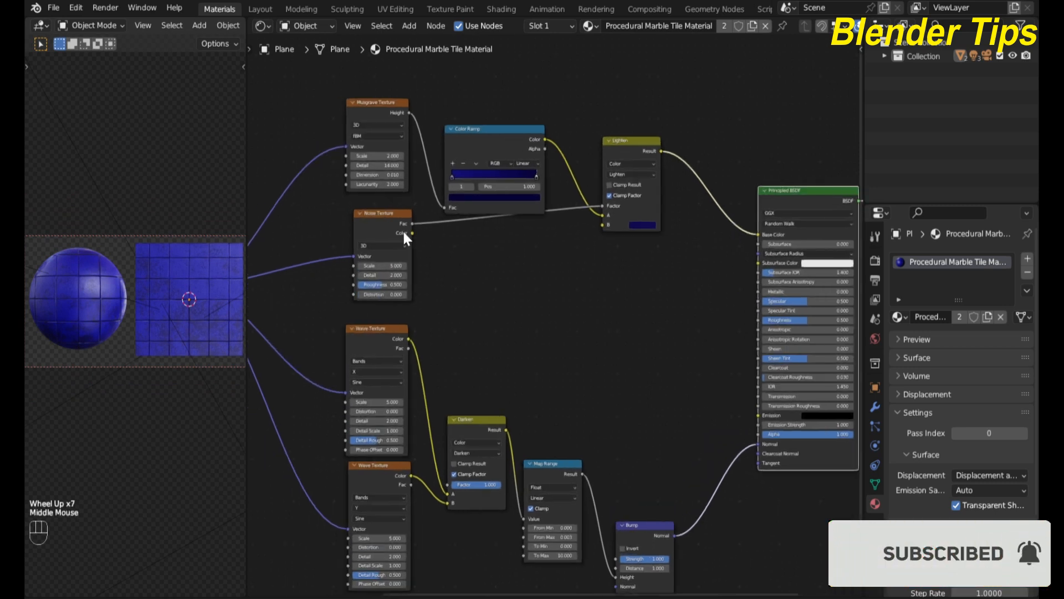
left_click(380, 275)
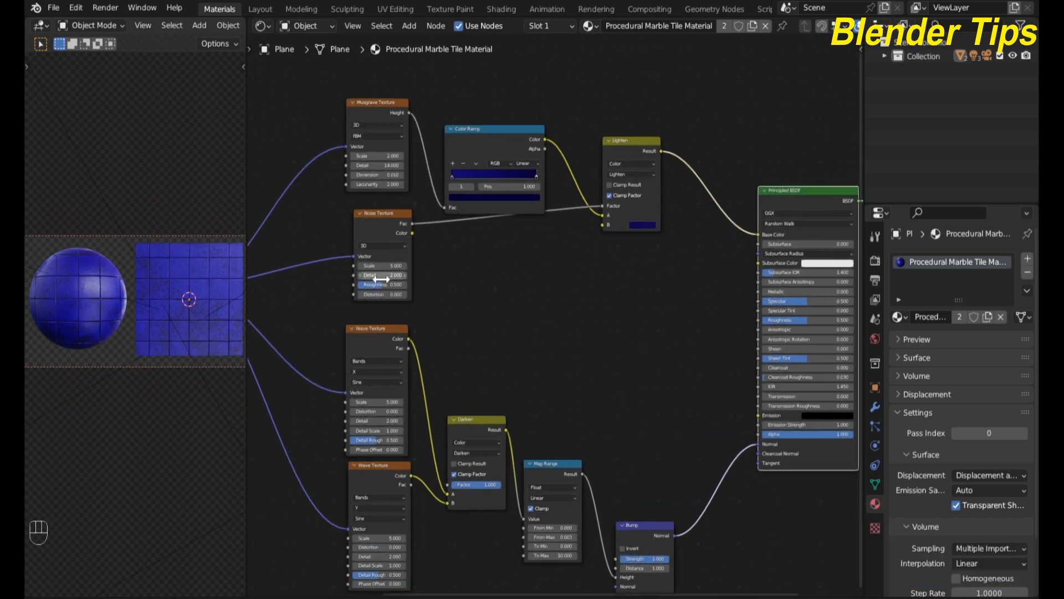
type("14")
key("Return")
Step: Connect the Noise Texture's Fac output to the Principled BSDF's Roughness and nudge the Noise Texture node into a tidier place
left_click_drag(413, 224, 758, 320)
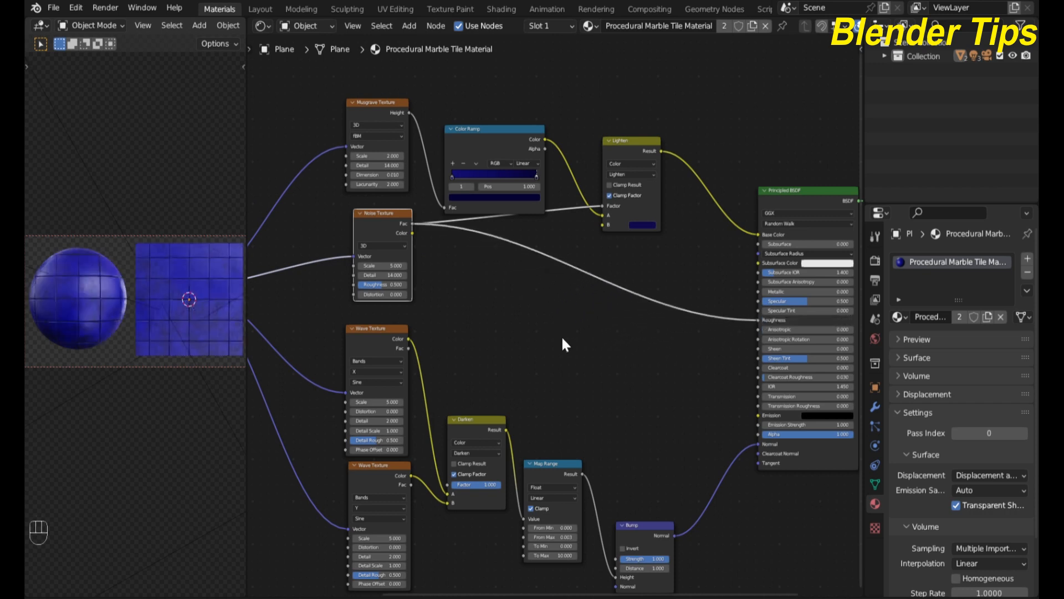
scroll(564, 344, "down", 1)
middle_click_drag(535, 321, 507, 290)
left_click_drag(372, 204, 361, 211)
middle_click_drag(507, 295, 503, 265)
Step: Add a Color Ramp on the link between the Noise Texture's Fac and the Principled BSDF's Roughness
left_click(503, 265)
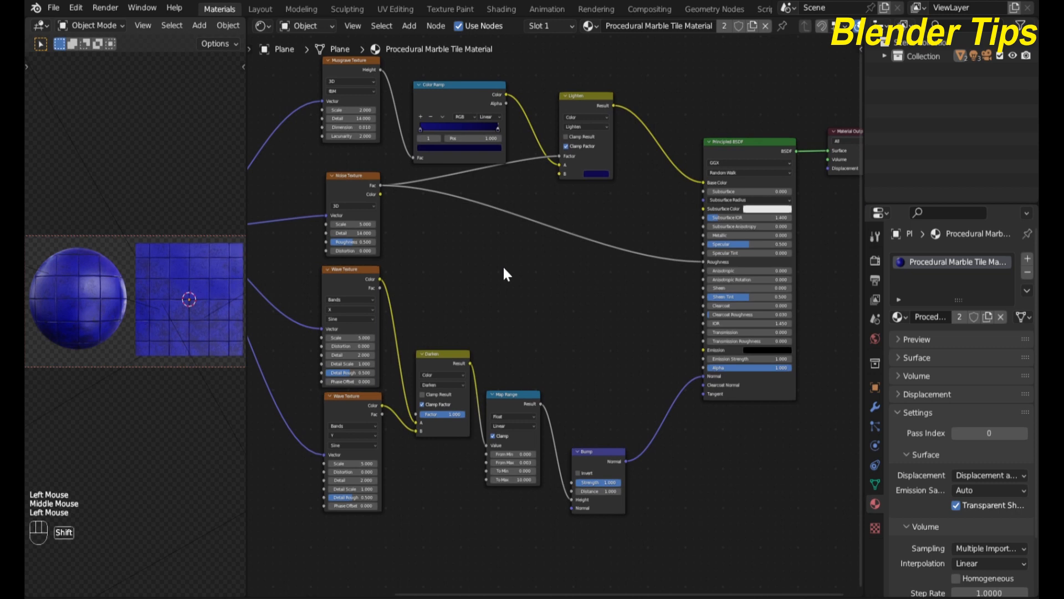
key("shift+a")
mouse_move(503, 267)
type("c")
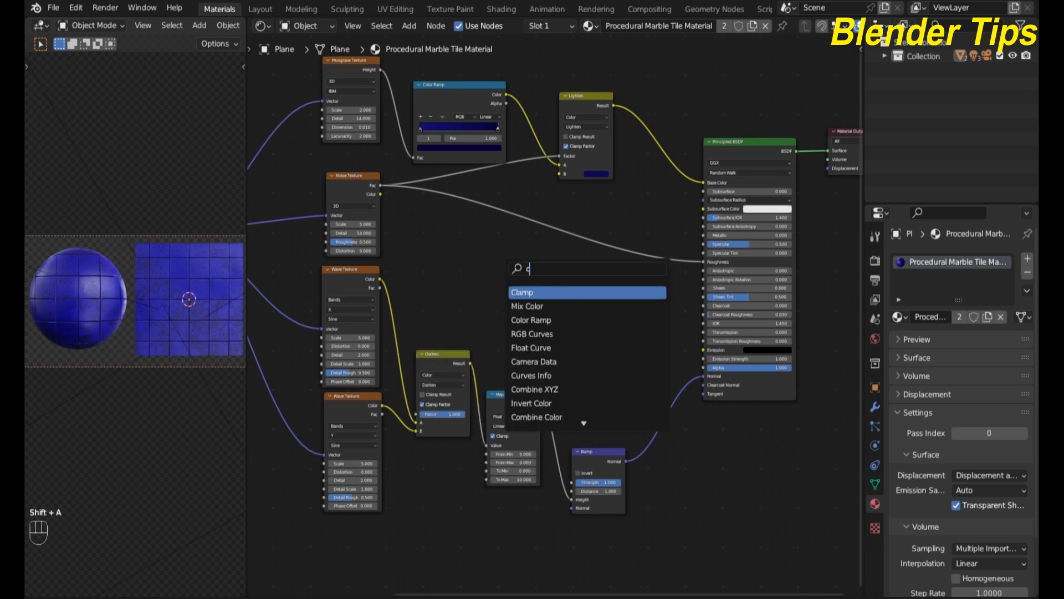
type("o")
left_click(520, 308)
left_click(487, 255)
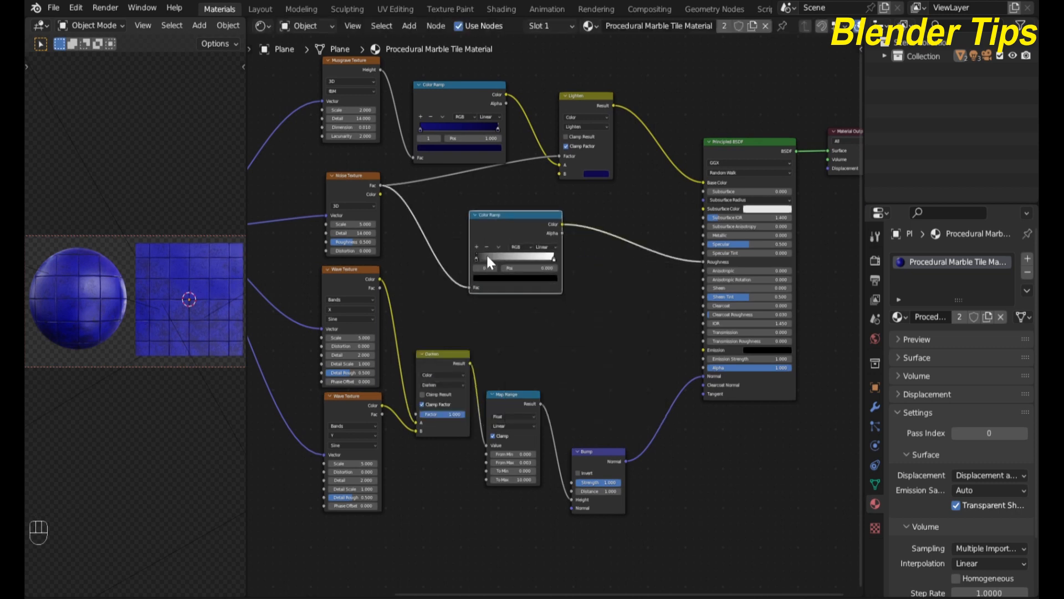
left_click(501, 230)
scroll(477, 302, "up", 1)
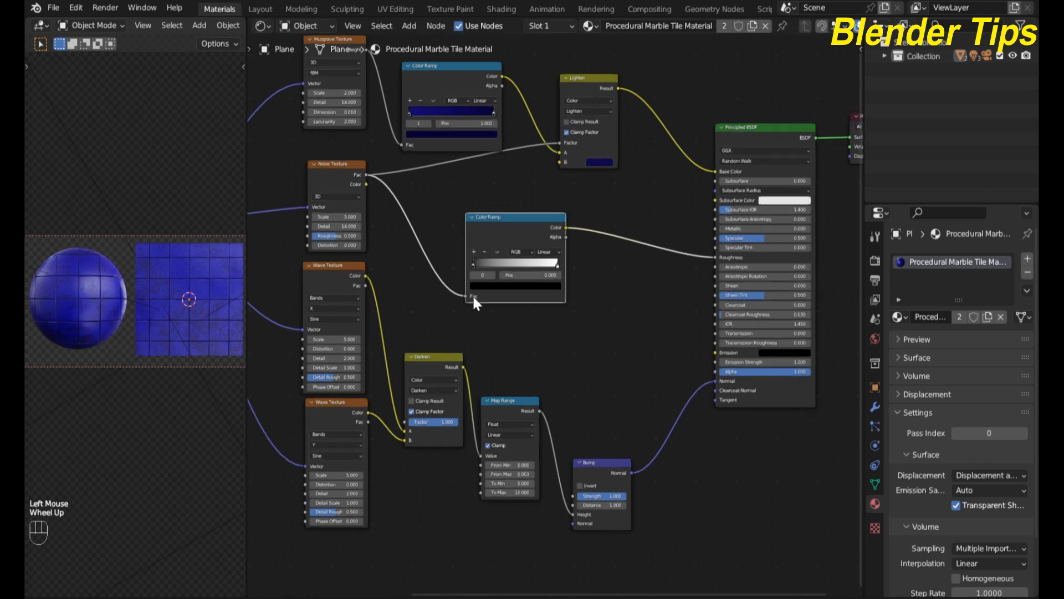
Step: Lighten the roughness Color Ramp's black stop to a dark grey with value 0.094
left_click(472, 265)
left_click(483, 284)
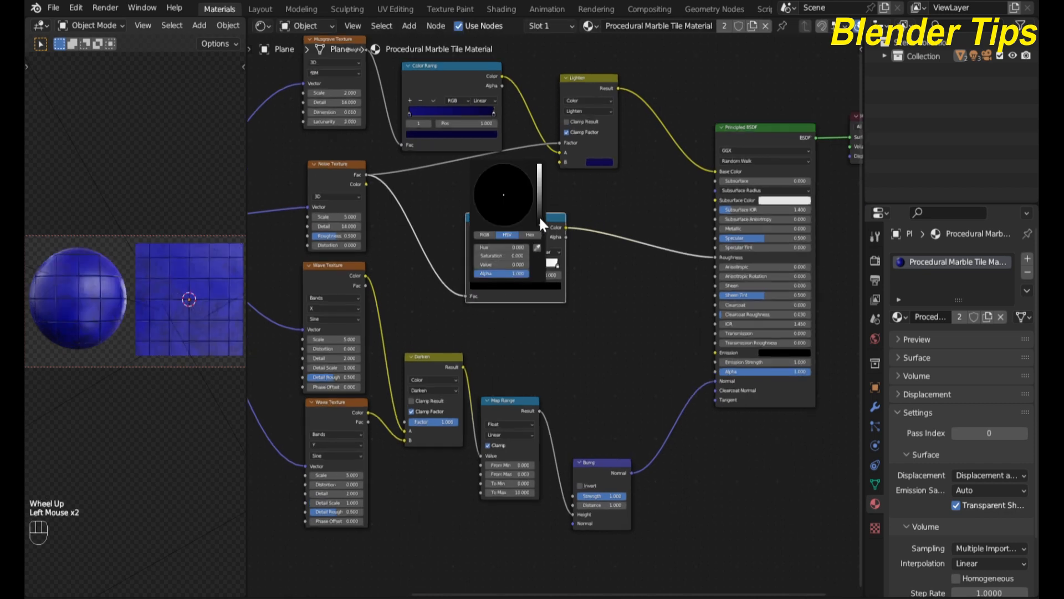
left_click_drag(541, 195, 538, 193)
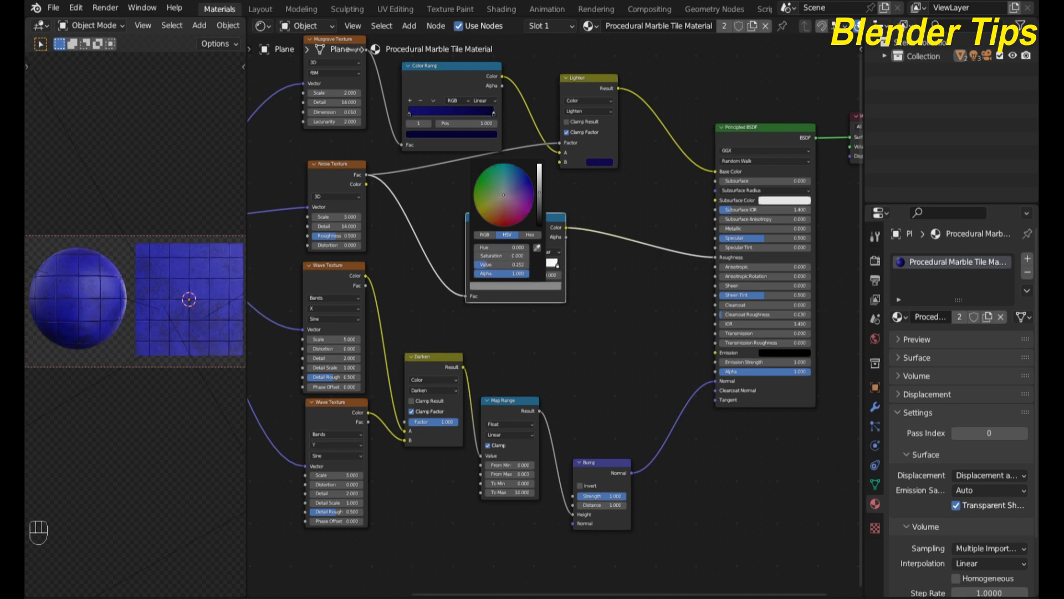
left_click_drag(539, 193, 540, 204)
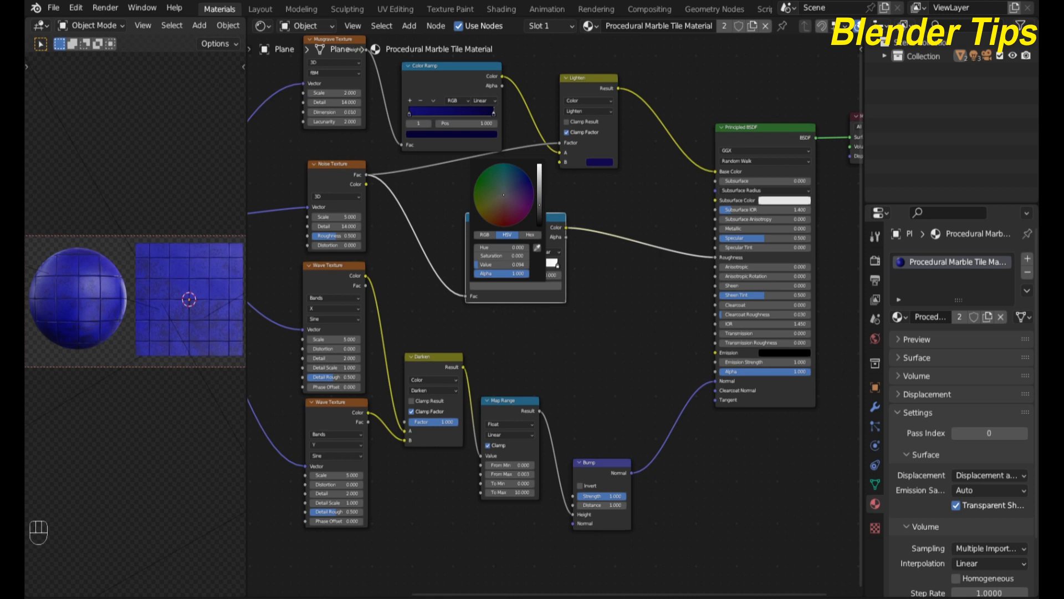
Step: Darken the roughness Color Ramp's white stop at position 1 to a light grey
left_click(559, 265)
left_click(554, 285)
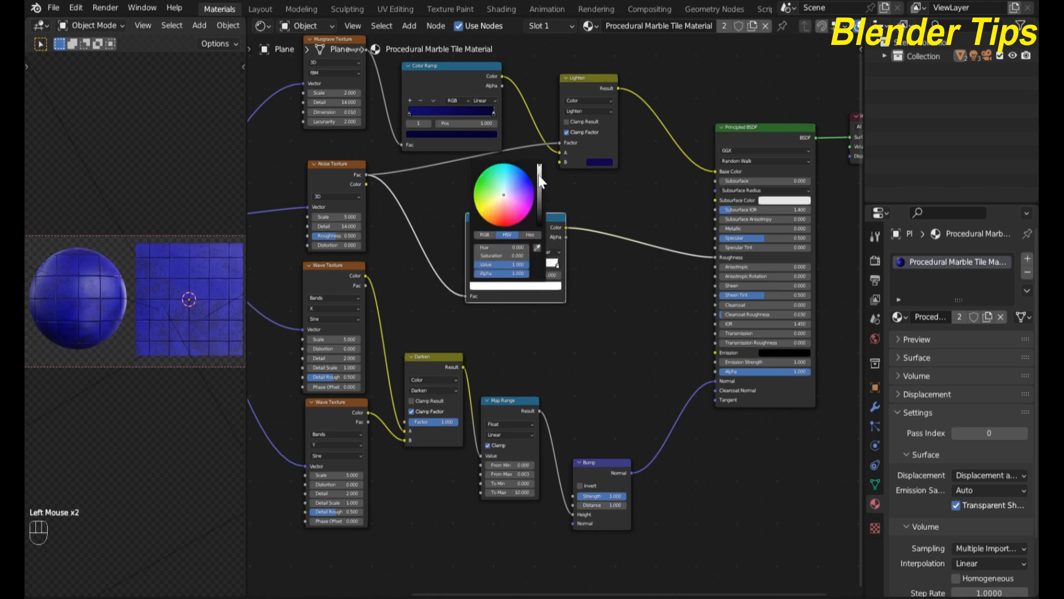
left_click_drag(539, 175, 540, 180)
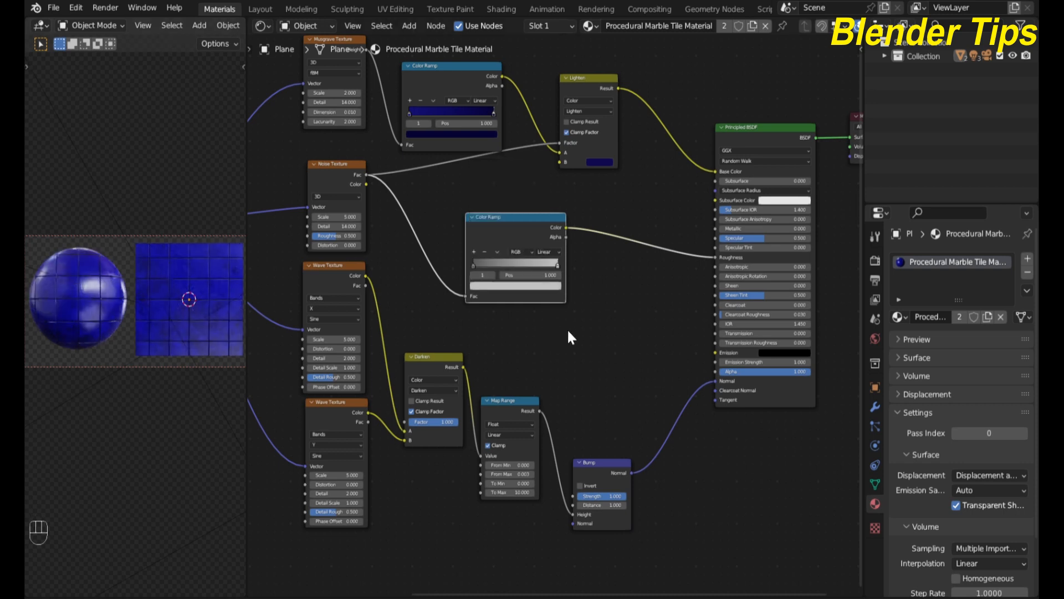
Step: Move the roughness Color Ramp closer to the Noise Texture to make room before the Principled BSDF
scroll(568, 328, "down", 2)
middle_click_drag(567, 328, 533, 357)
left_click_drag(480, 248, 456, 257)
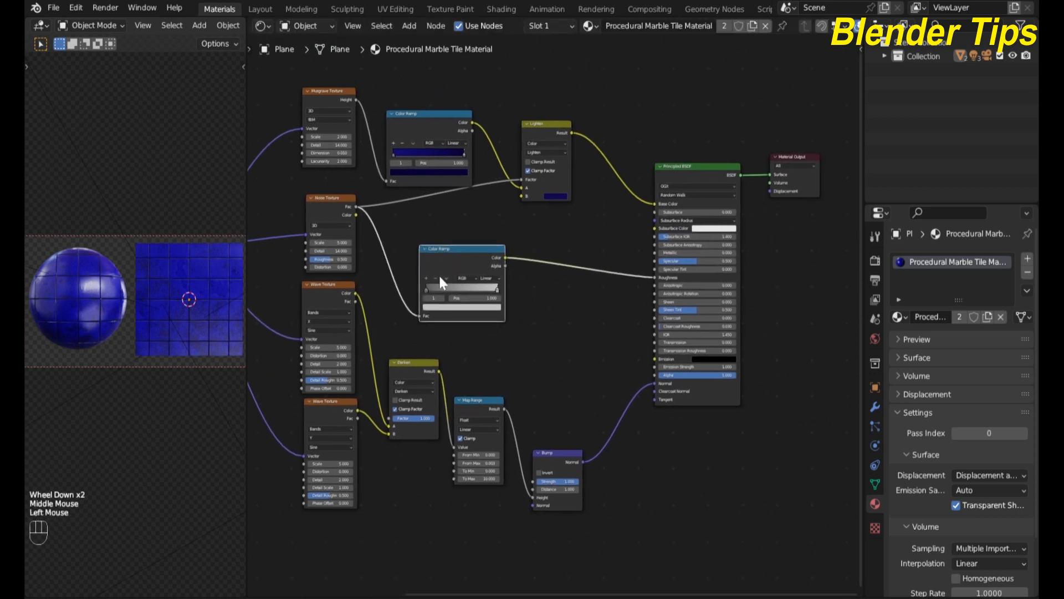
Step: Add a Hue/Saturation/Value node on the link between the roughness Color Ramp's Color and the Principled BSDF's Roughness
scroll(550, 322, "up", 2)
middle_click_drag(550, 321, 573, 280)
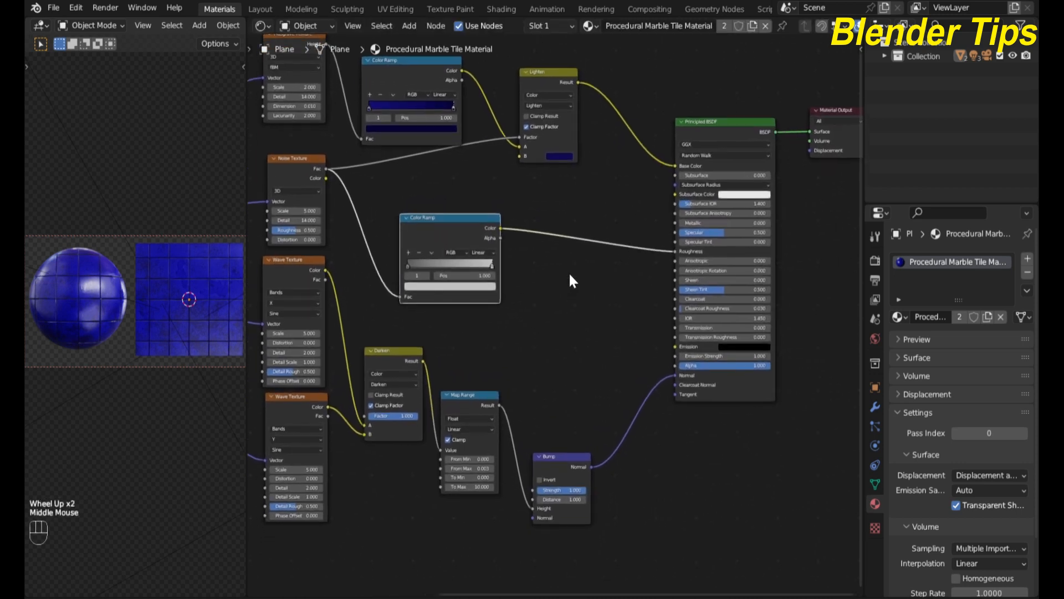
key("shift+a")
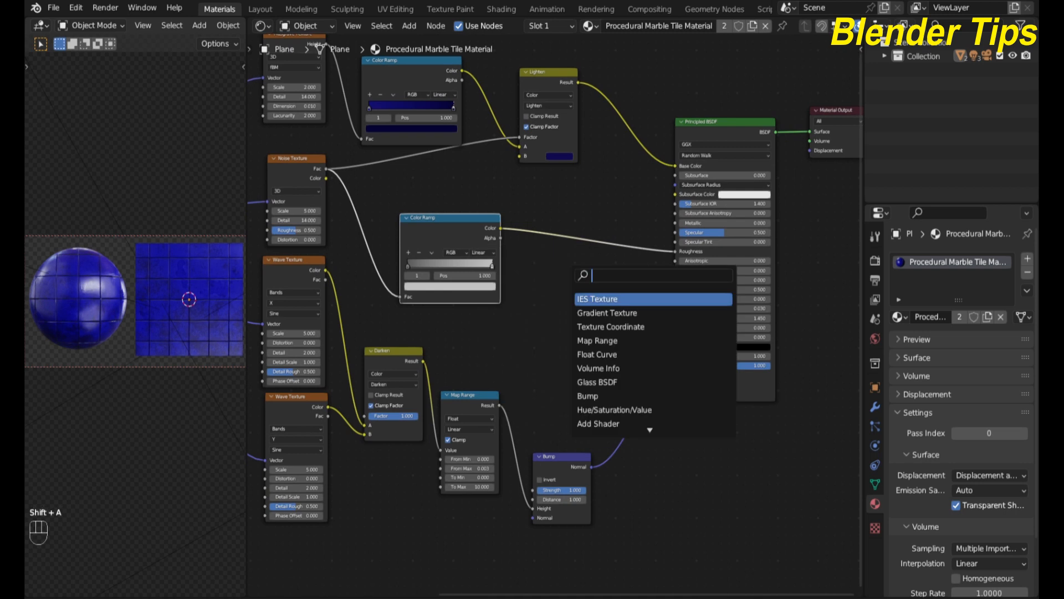
type("hu")
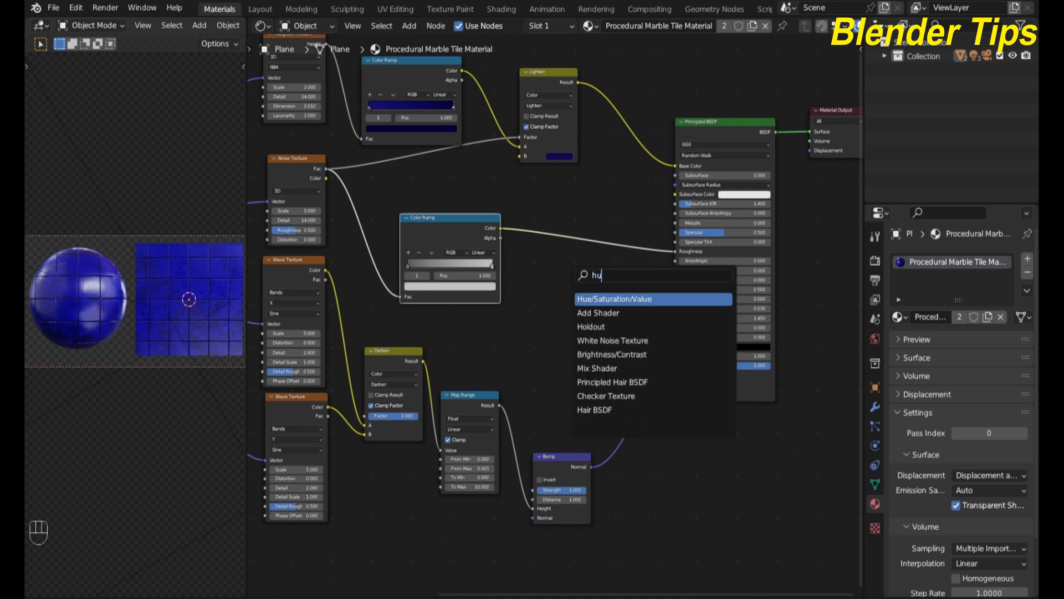
key("Return")
left_click(568, 257)
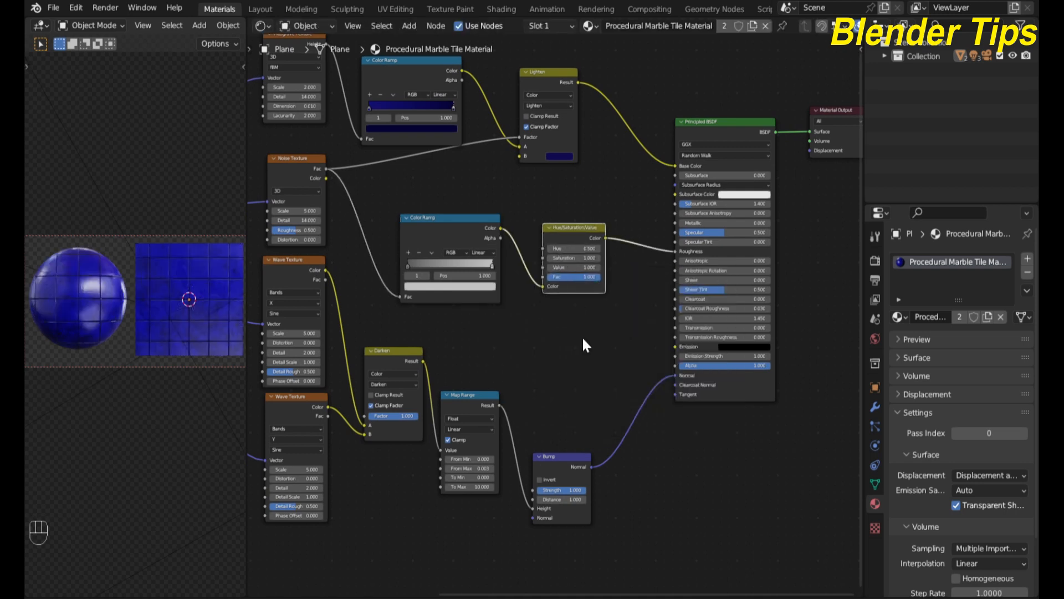
Step: Try a Value of 1.500 on the Hue/Saturation/Value node and undo the change
scroll(582, 336, "up", 4)
scroll(588, 332, "down", 2)
middle_click_drag(589, 332, 598, 338)
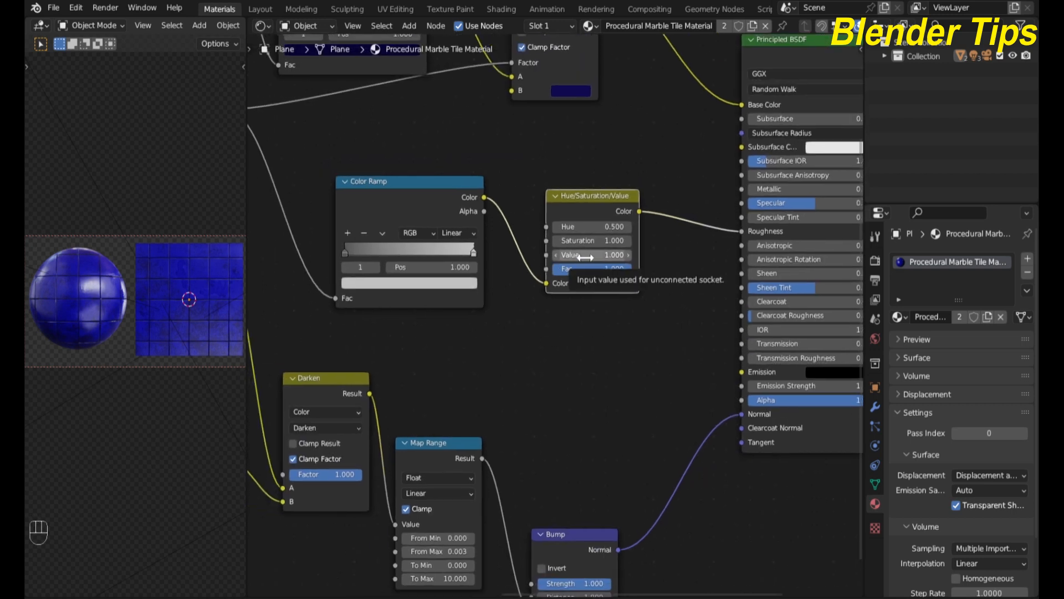
mouse_move(585, 257)
left_mouse_down()
mouse_move(619, 257)
mouse_move(568, 258)
mouse_move(591, 257)
left_mouse_up()
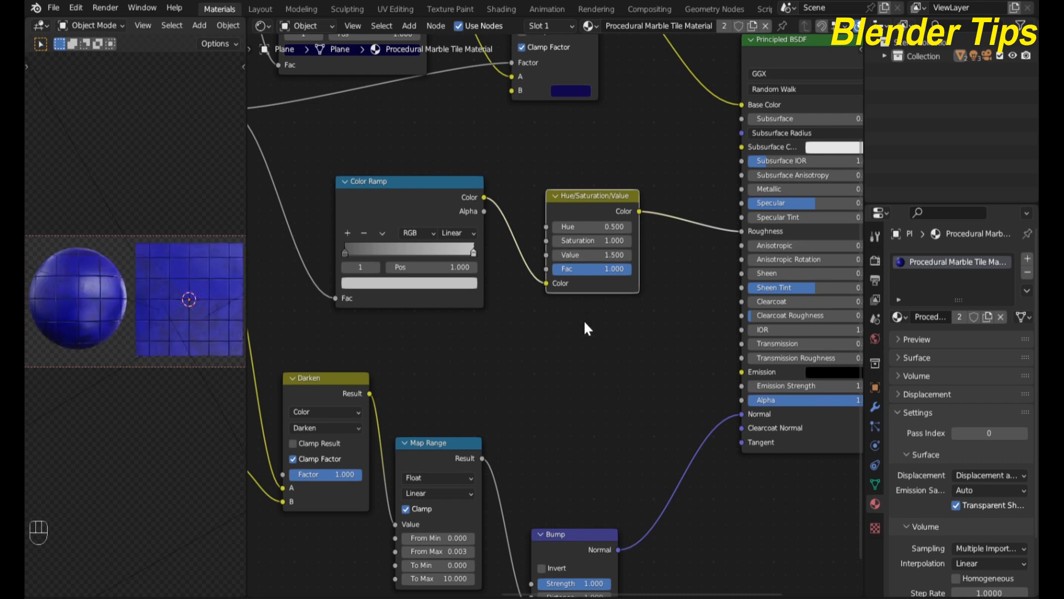
key("ctrl+z")
scroll(585, 323, "down", 4)
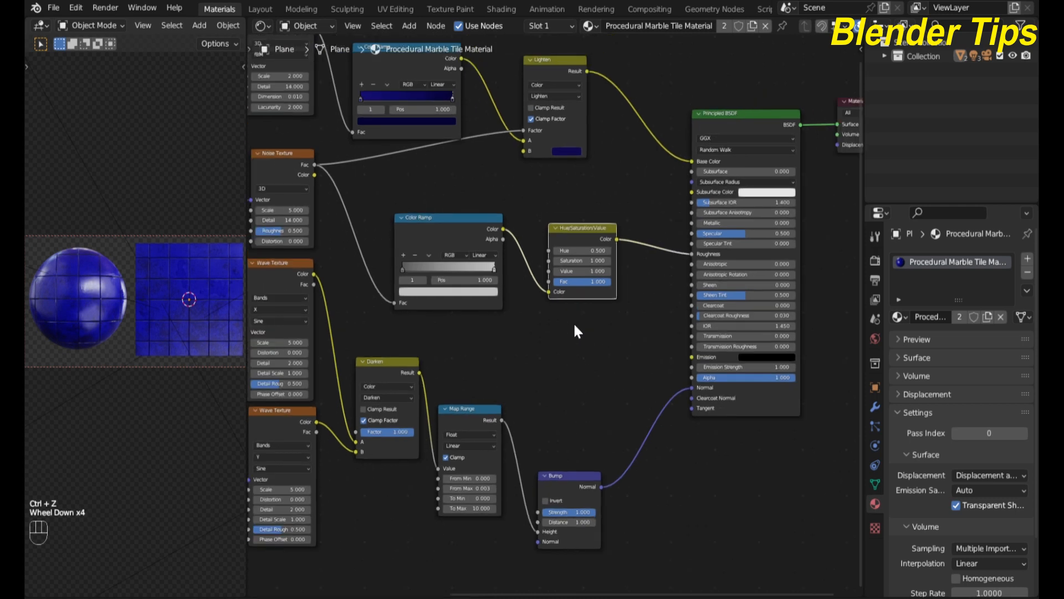
Step: Render the current frame and examine the tile grooves, marbling and reflections on the sphere and plane up close and in full
key("F6")
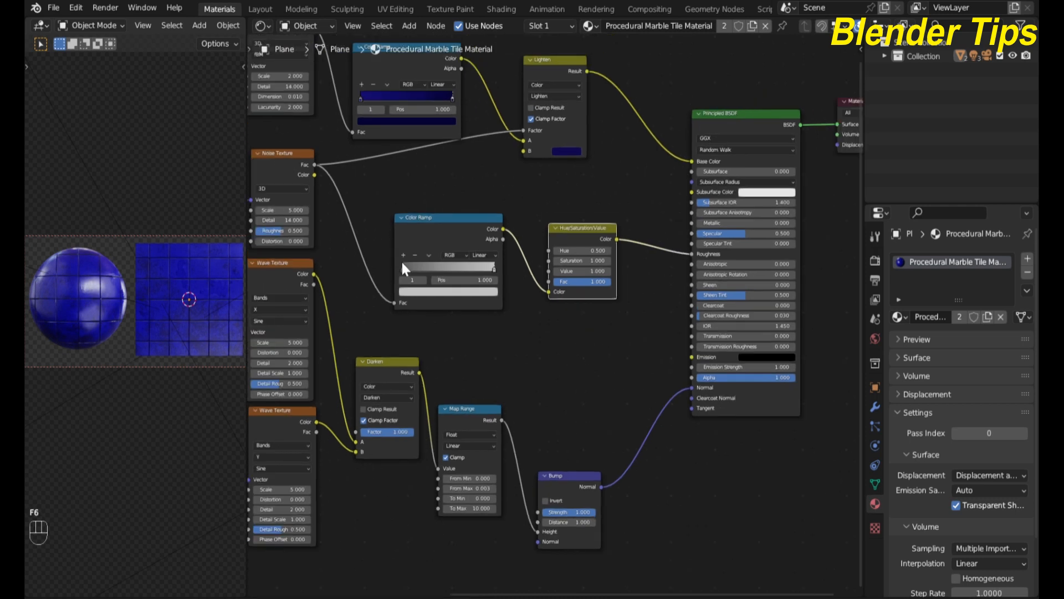
scroll(435, 250, "down", 6)
middle_click_drag(436, 249, 528, 275)
scroll(528, 257, "up", 5)
scroll(528, 258, "down", 4)
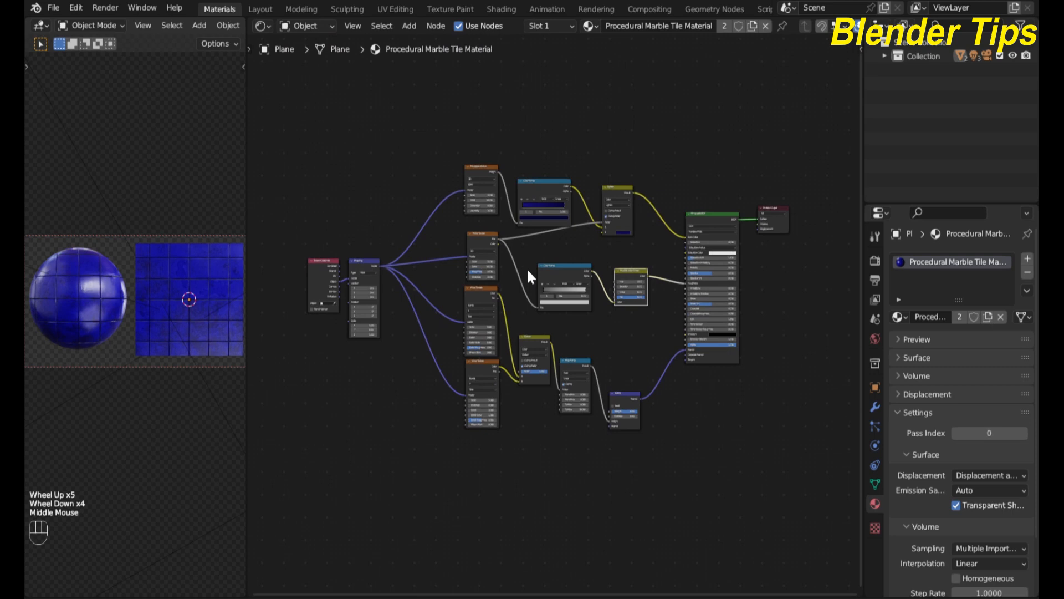
key("F12")
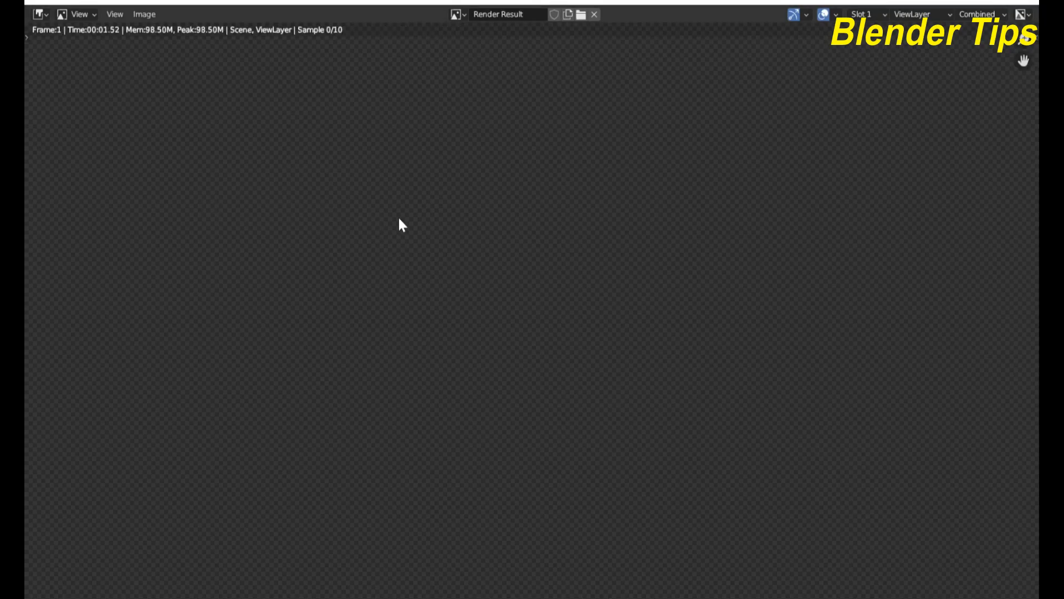
key("Home")
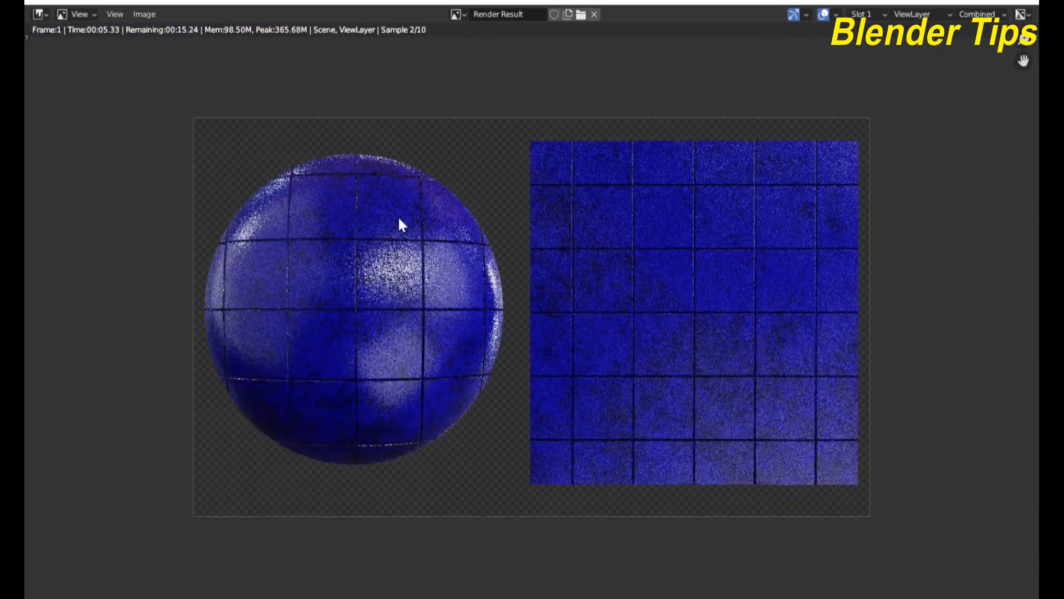
scroll(403, 221, "up", 3)
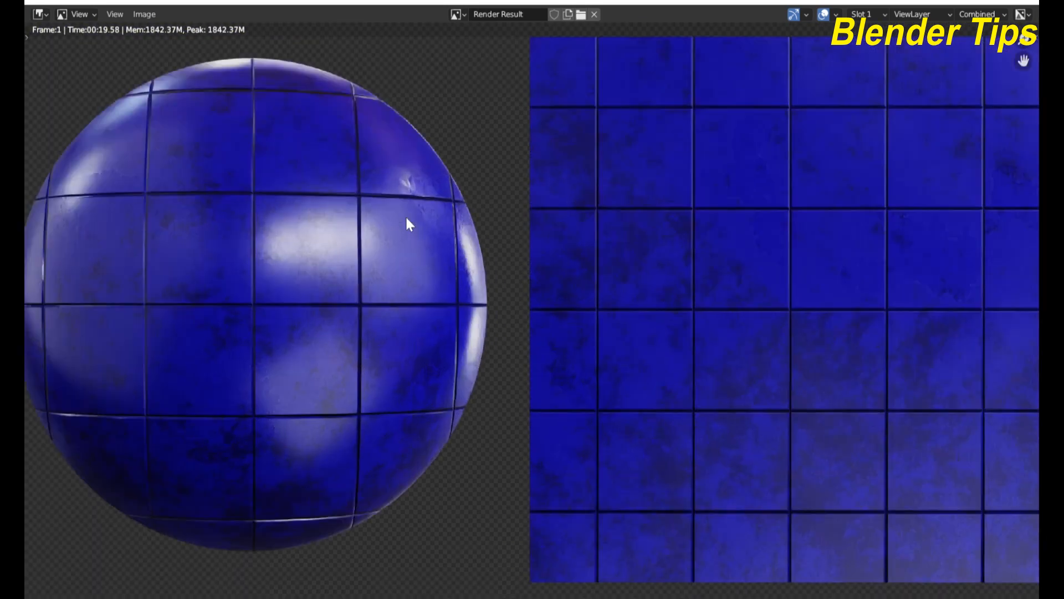
key("Home")
scroll(406, 219, "up", 1)
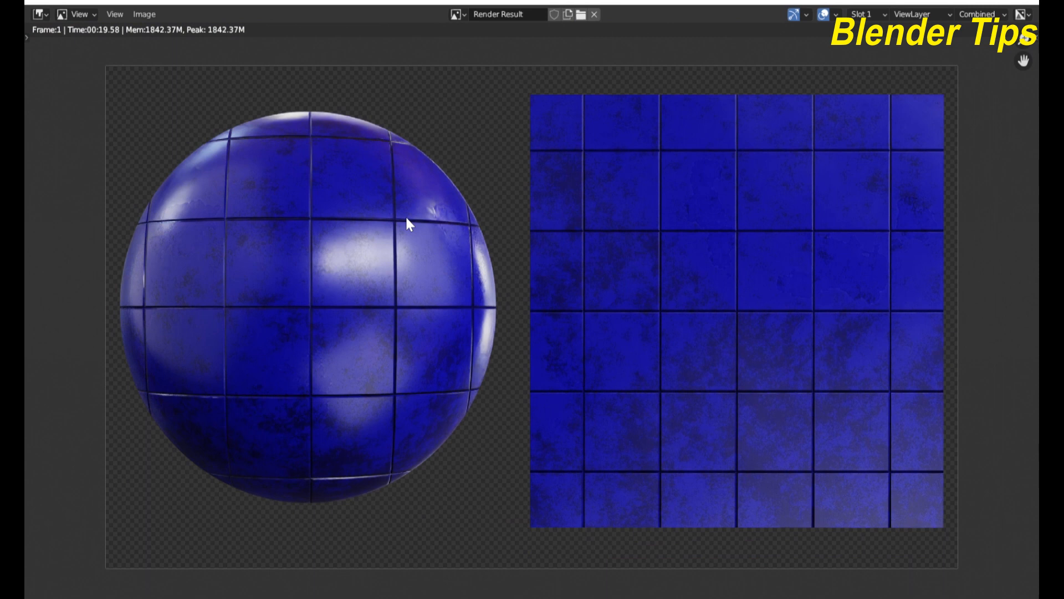
scroll(407, 219, "up", 1)
key("Home")
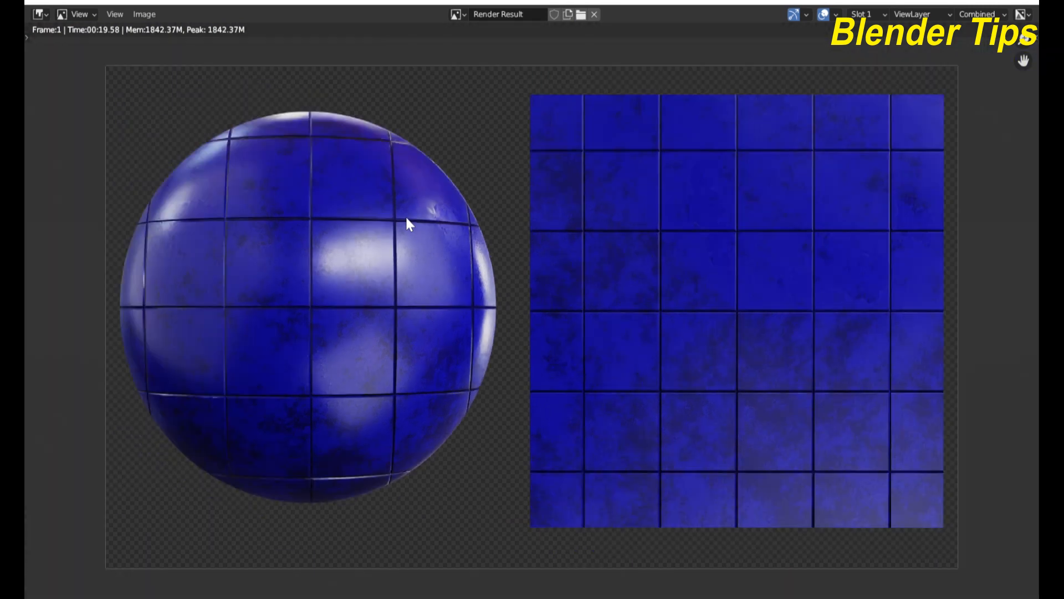